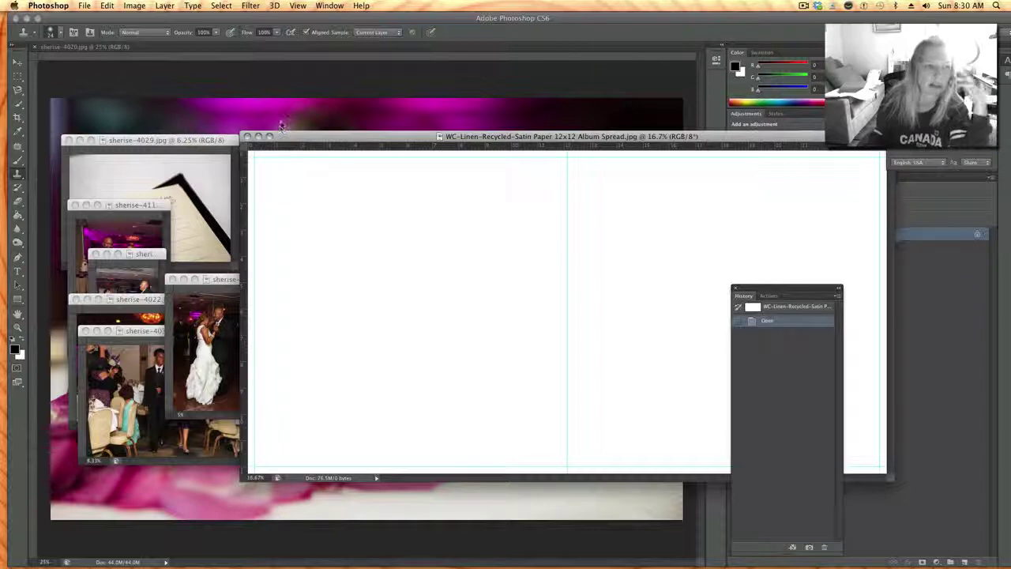
Bring the blank 12x12 album spread window out in front of the candle and petals photo.
left_click(128, 50)
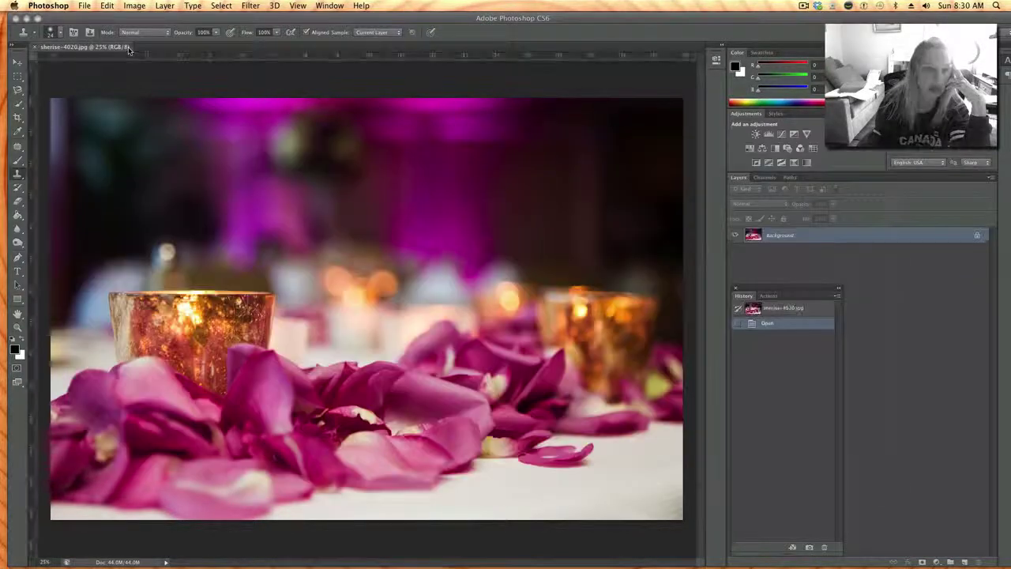
left_click(332, 6)
mouse_move(335, 19)
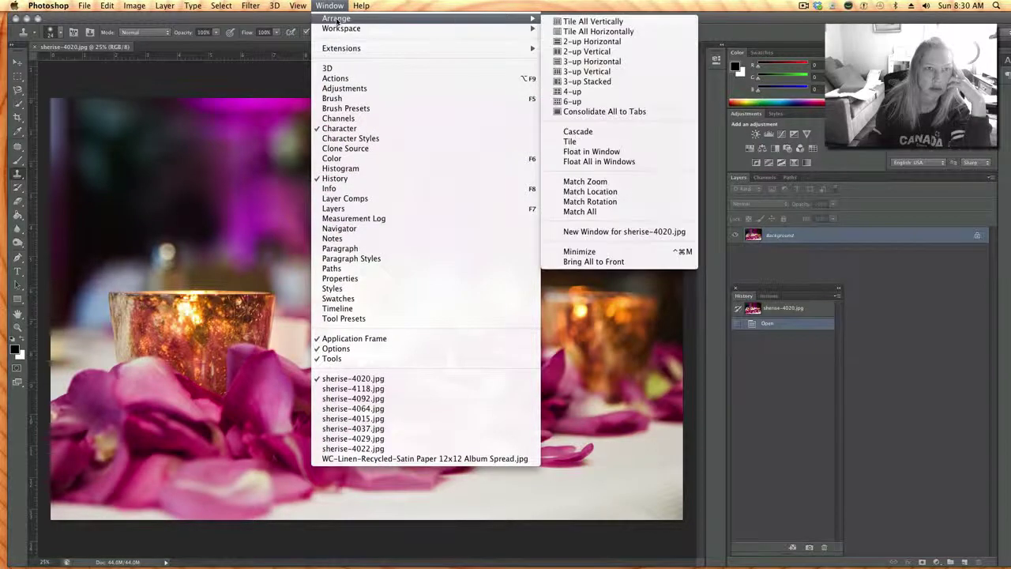
key("Escape")
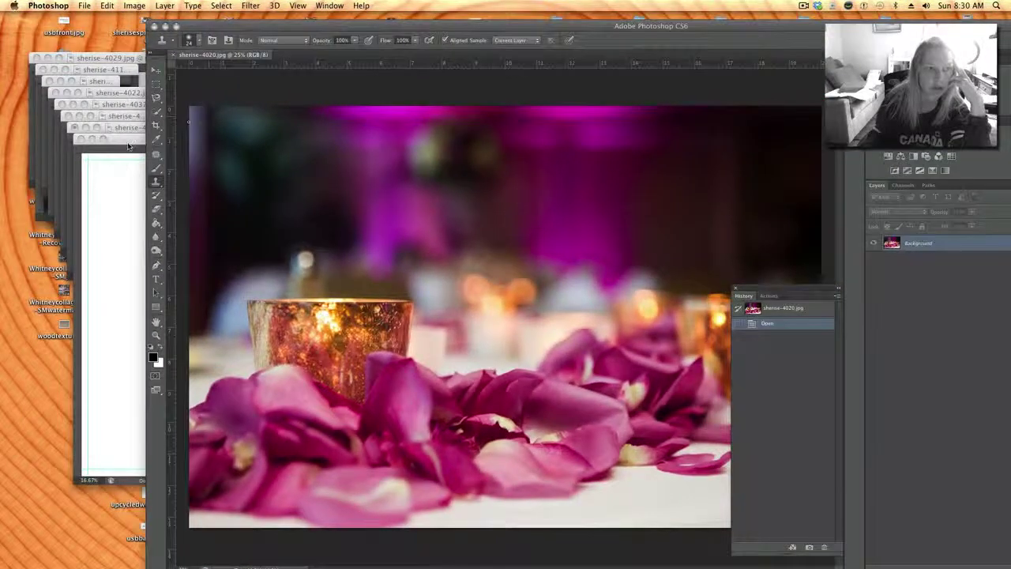
left_click(128, 139)
left_click_drag(127, 139, 241, 149)
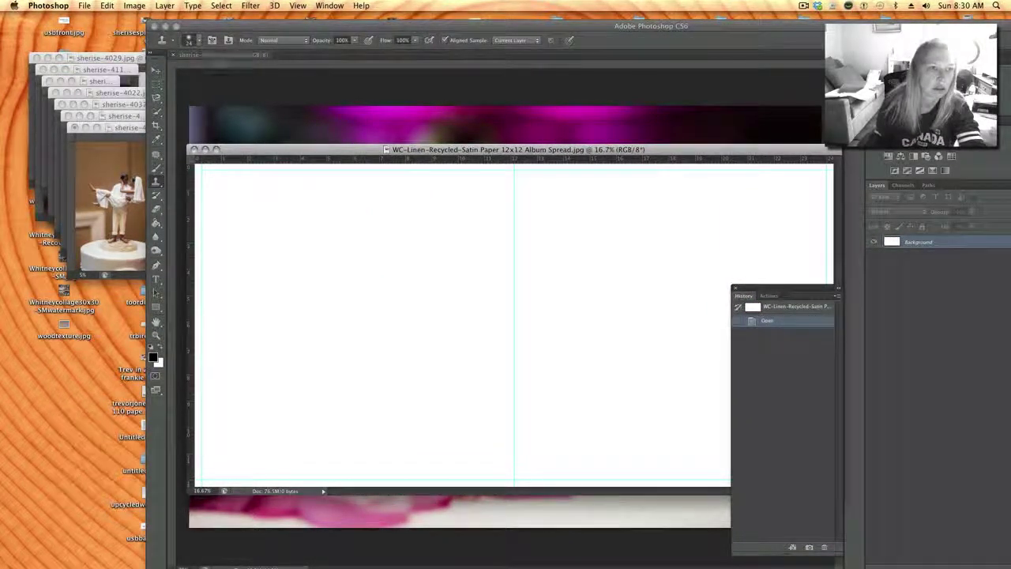
Activate the Move tool, float sherise-4020.jpg in its own window and shift the application frame out of the way.
left_click(157, 70)
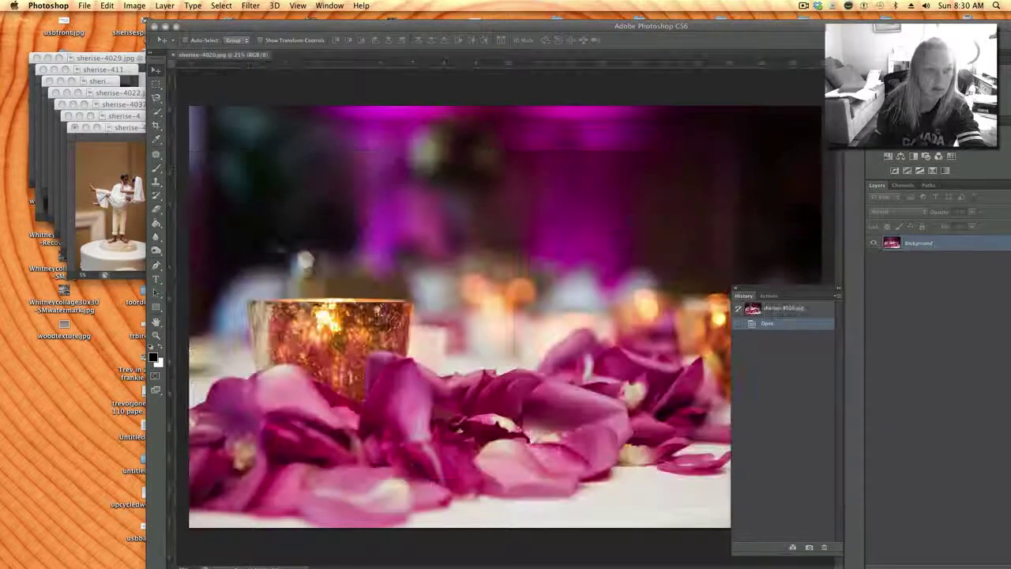
left_click(229, 120)
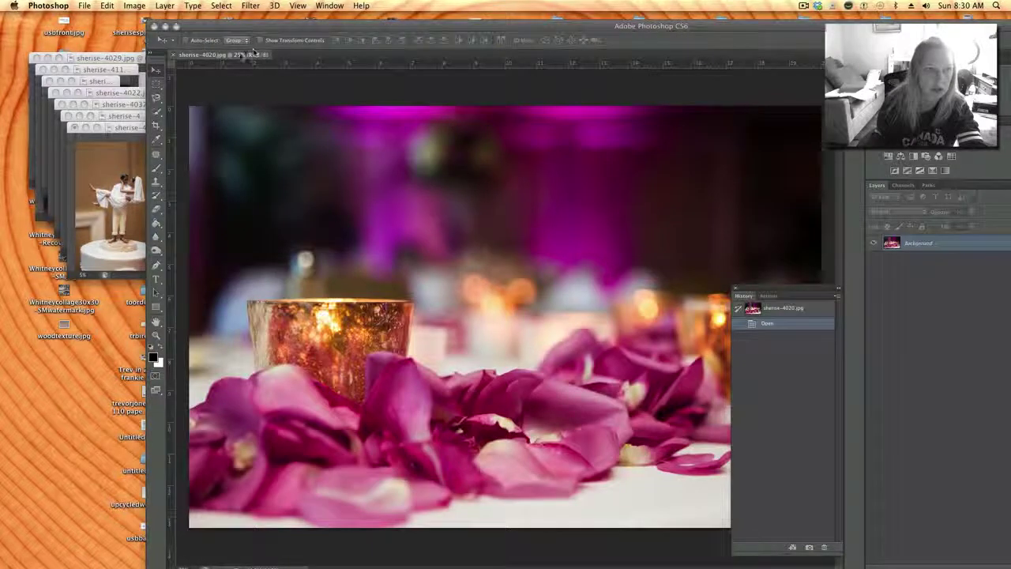
left_click_drag(253, 51, 293, 98)
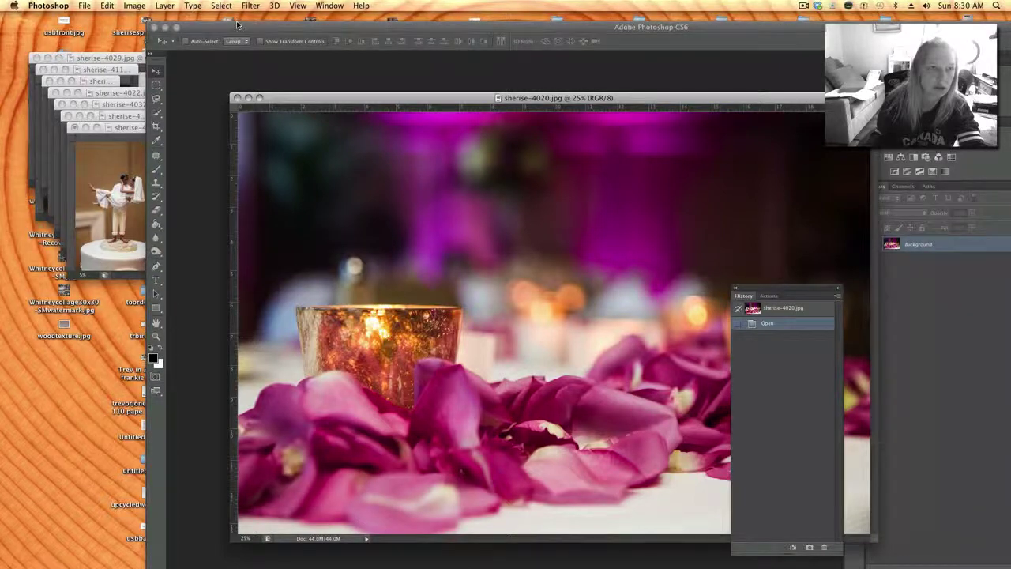
left_click_drag(235, 19, 174, 241)
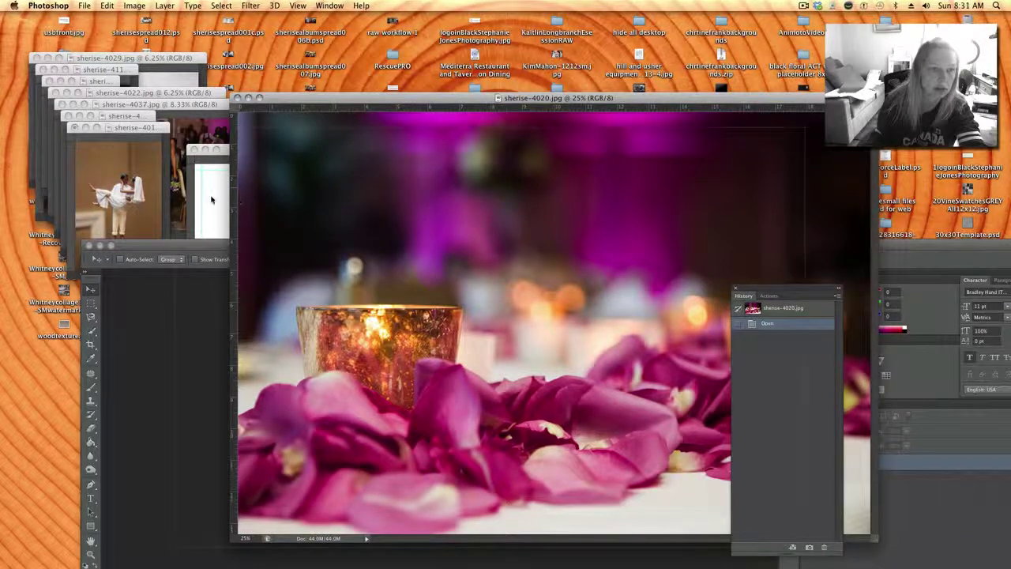
Copy the sherise-4020.jpg photo onto the blank 12x12 album spread as a new layer.
key("super+v")
left_click(618, 299)
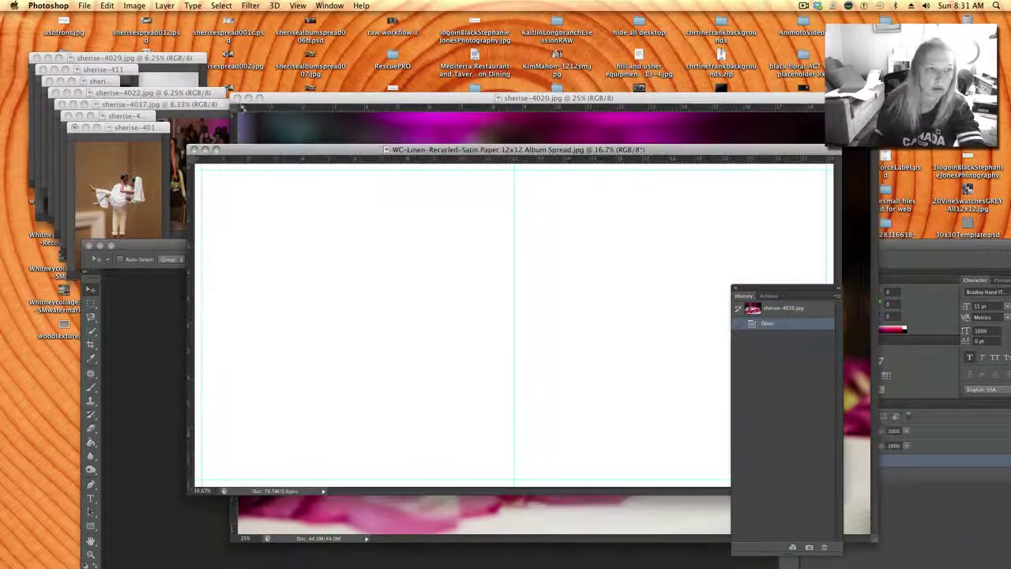
left_click(237, 97)
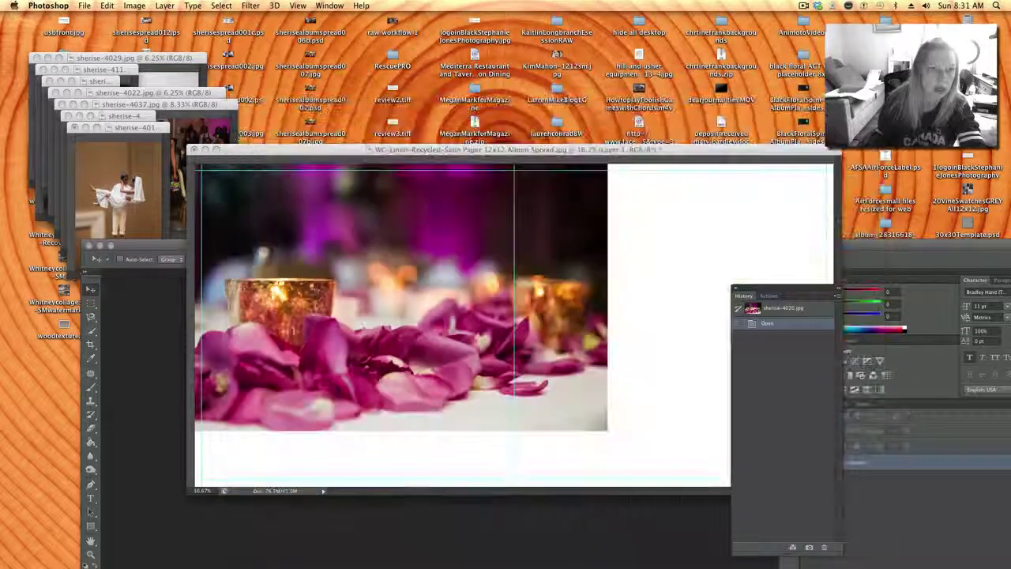
left_click_drag(233, 150, 234, 84)
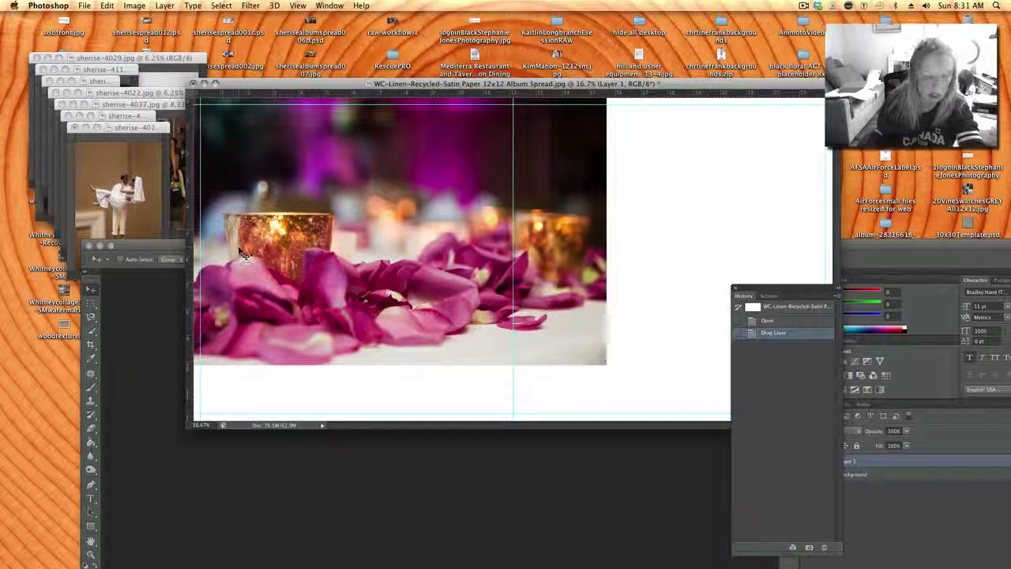
Scale up the petals photo proportionally with Free Transform until it is wide enough to span both pages of the spread.
key("super+t")
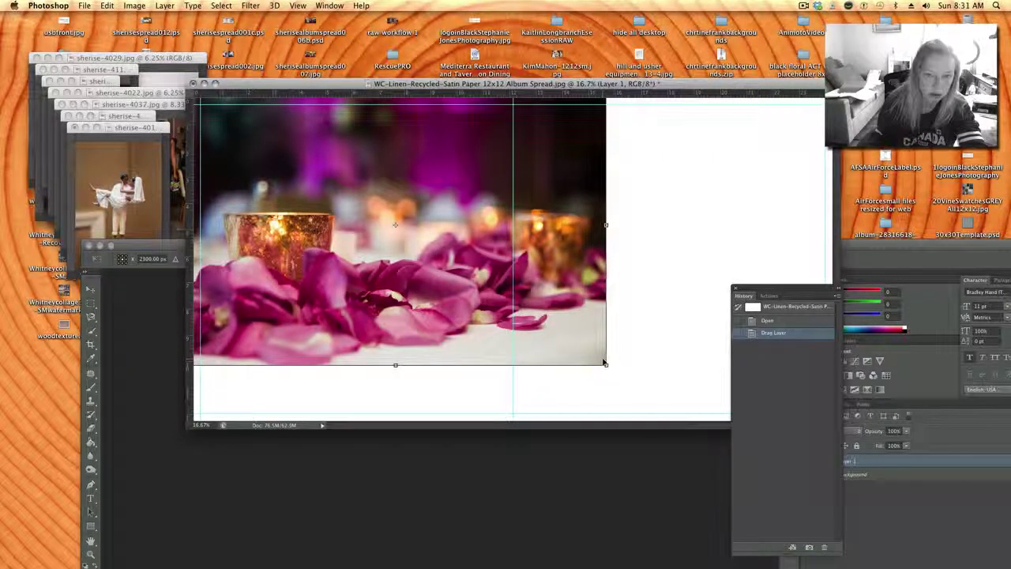
left_click_drag(322, 83, 253, 45)
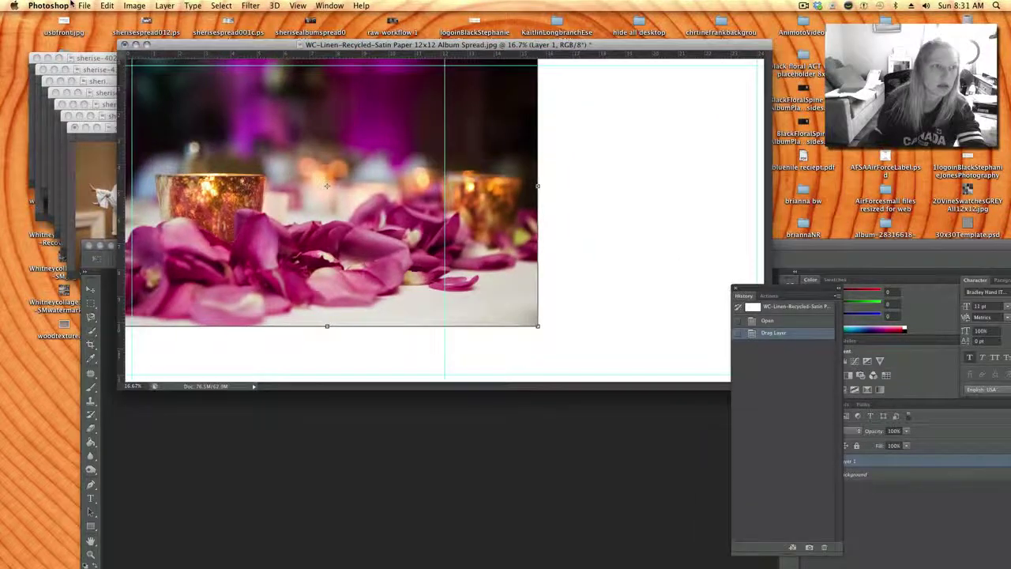
left_click(106, 6)
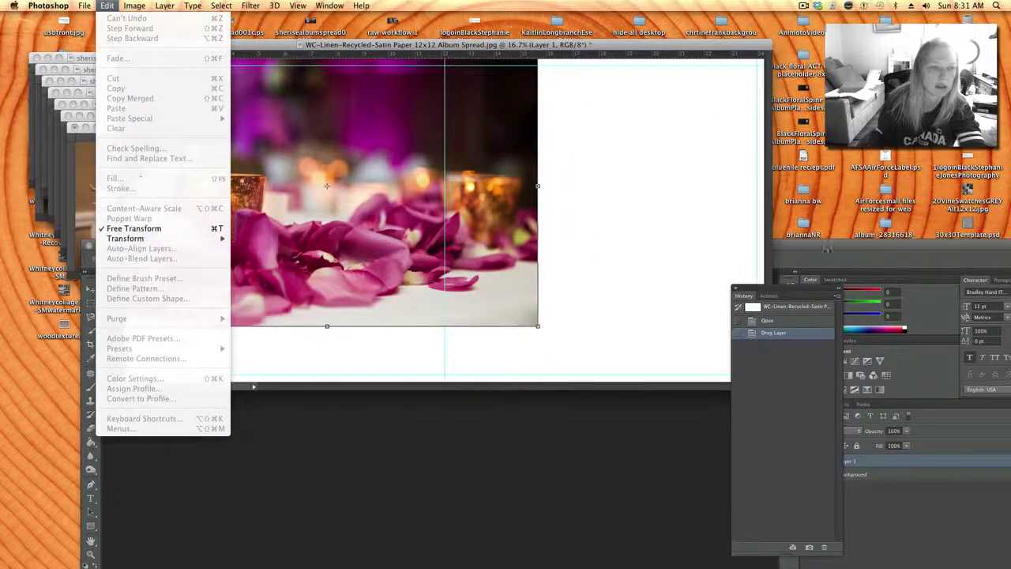
left_click(637, 252)
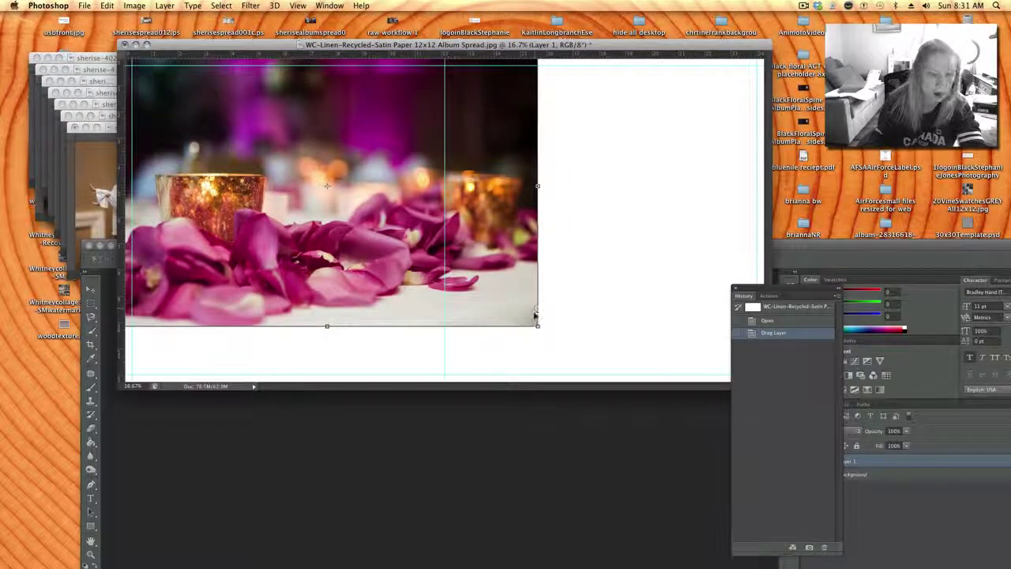
left_click_drag(538, 327, 837, 395)
Reposition the enlarged petals photo so it covers the entire spread out to every edge, and commit the transform.
left_click_drag(585, 307, 588, 213)
left_click_drag(456, 44, 396, 66)
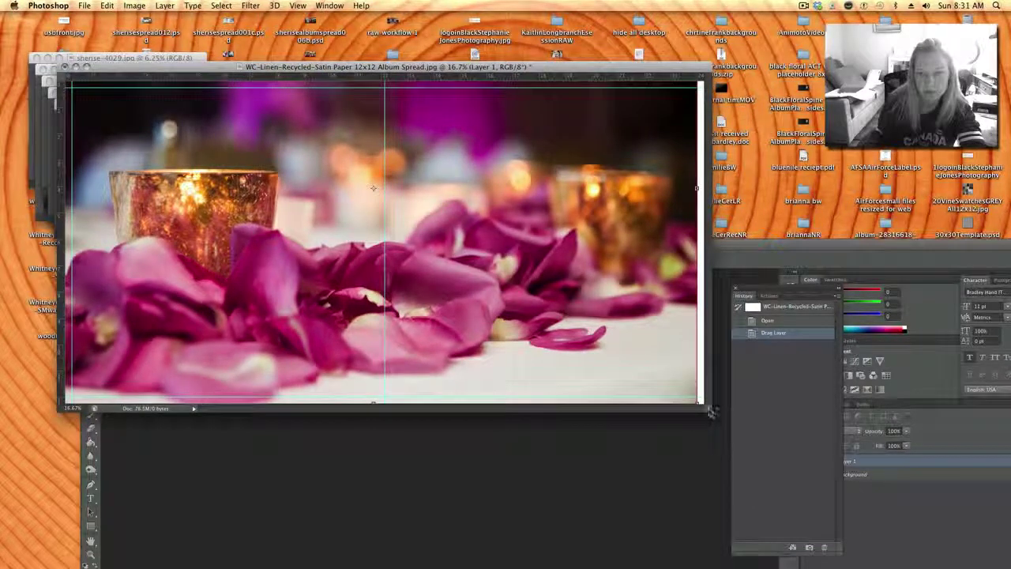
left_click_drag(711, 416, 804, 511)
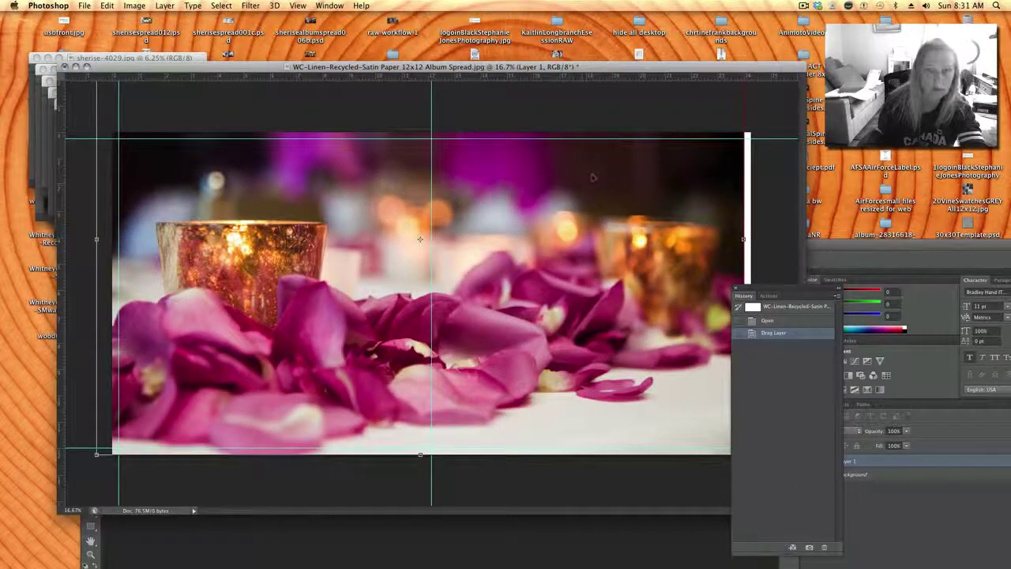
left_click_drag(593, 177, 620, 175)
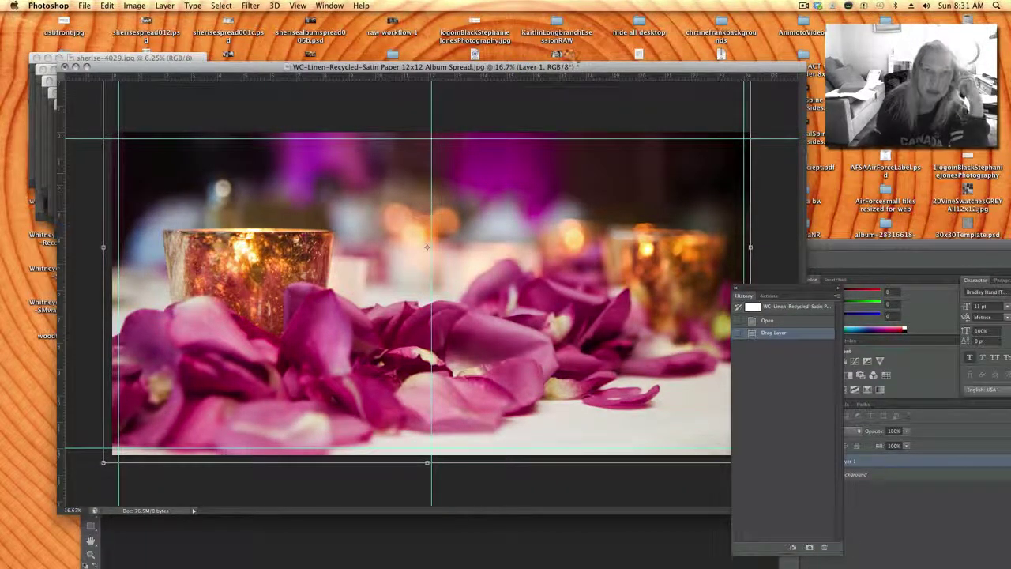
key("Return")
Rearrange the windows to expose the layer settings and lower the petals photo layer's opacity to 49%.
left_click_drag(574, 68, 572, 54)
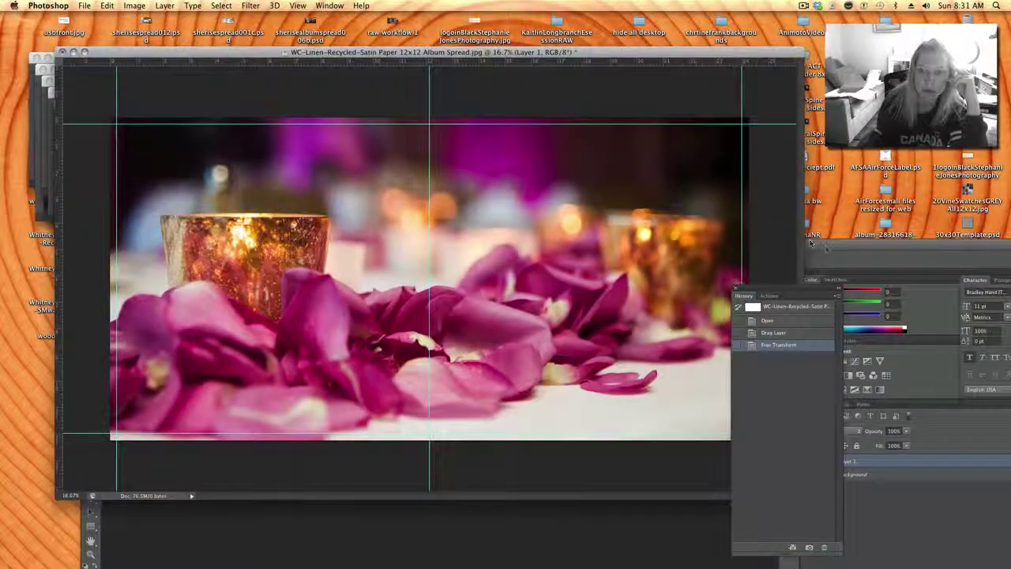
left_click_drag(807, 251, 811, 191)
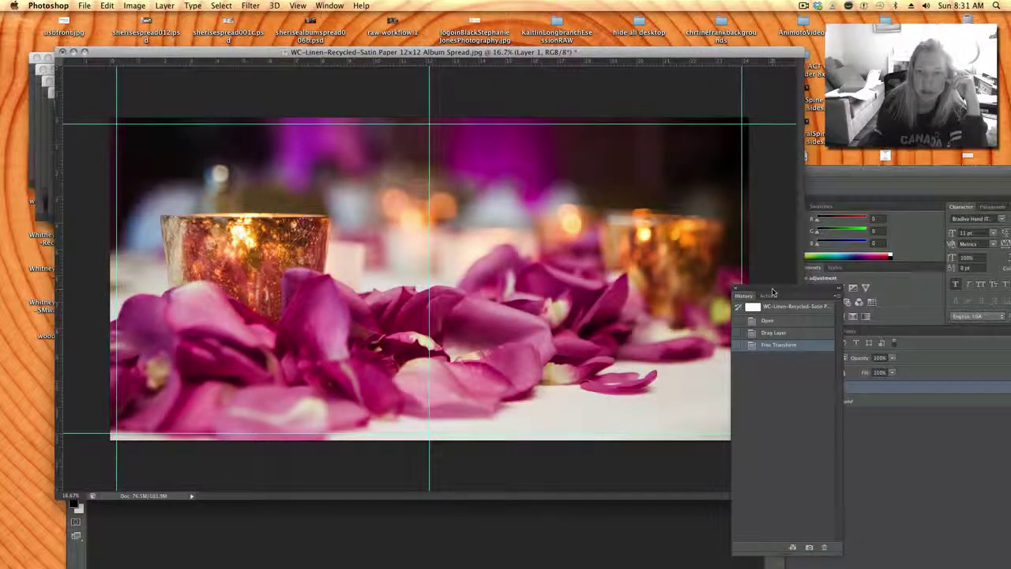
left_click_drag(772, 292, 886, 373)
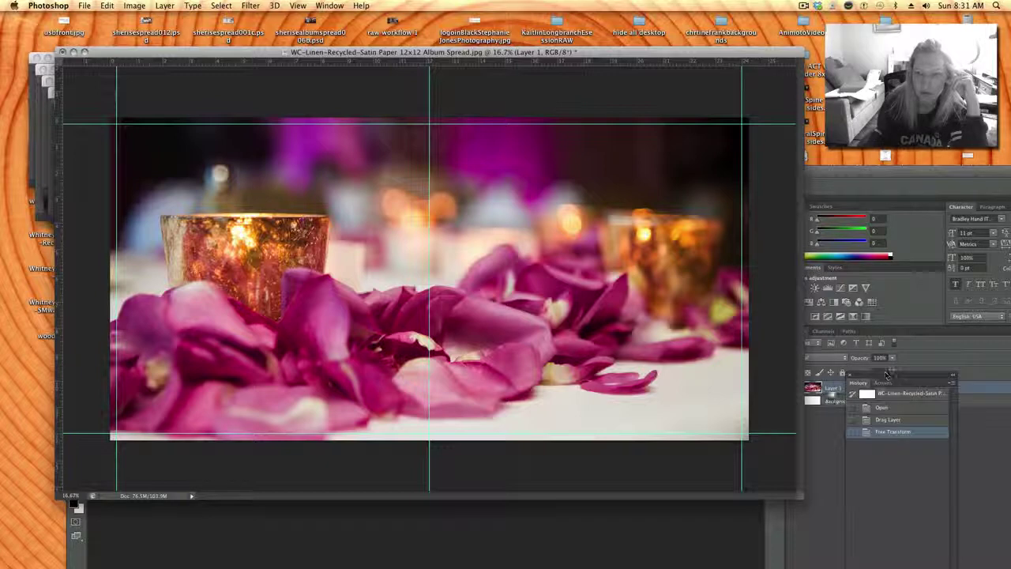
left_click_drag(841, 166, 841, 113)
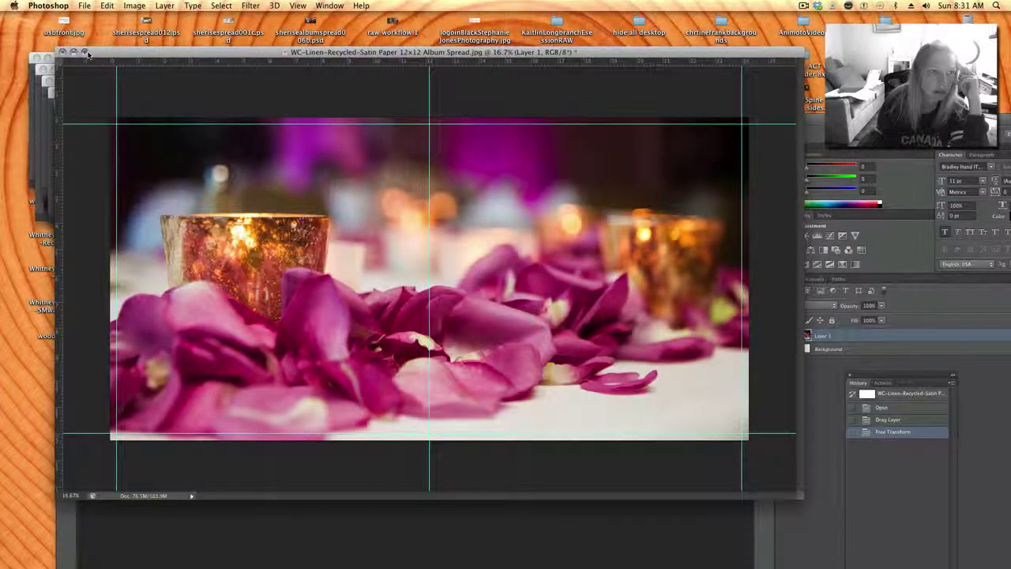
left_click_drag(101, 54, 75, 30)
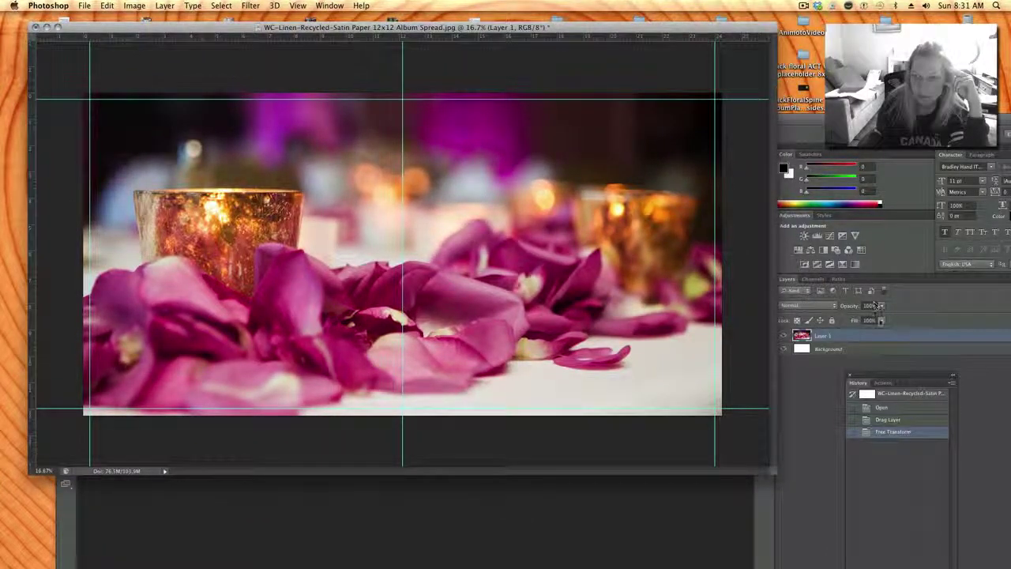
left_click_drag(881, 304, 852, 316)
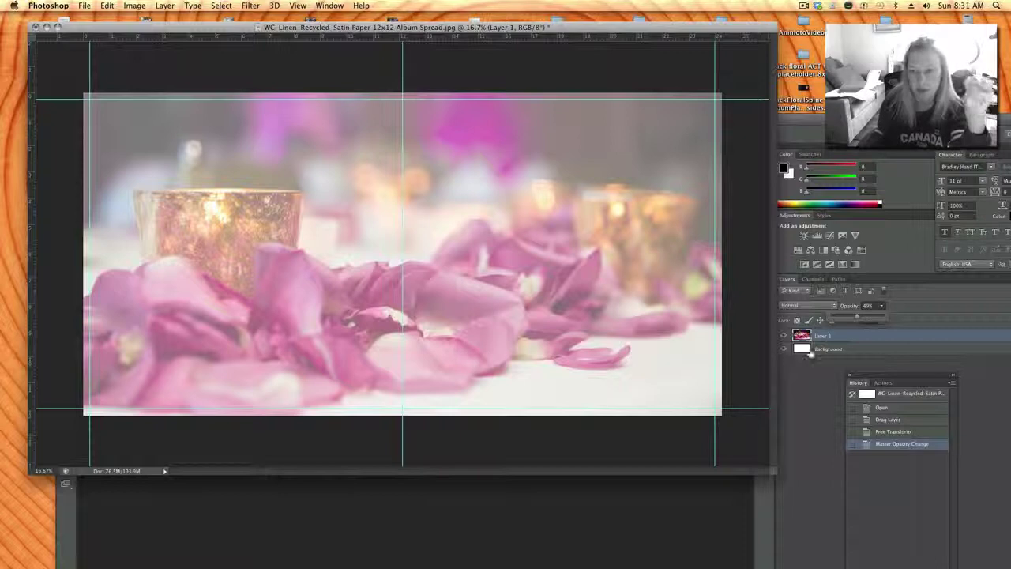
Fill the Background layer with black (000000) using the Paint Bucket.
left_click(809, 351)
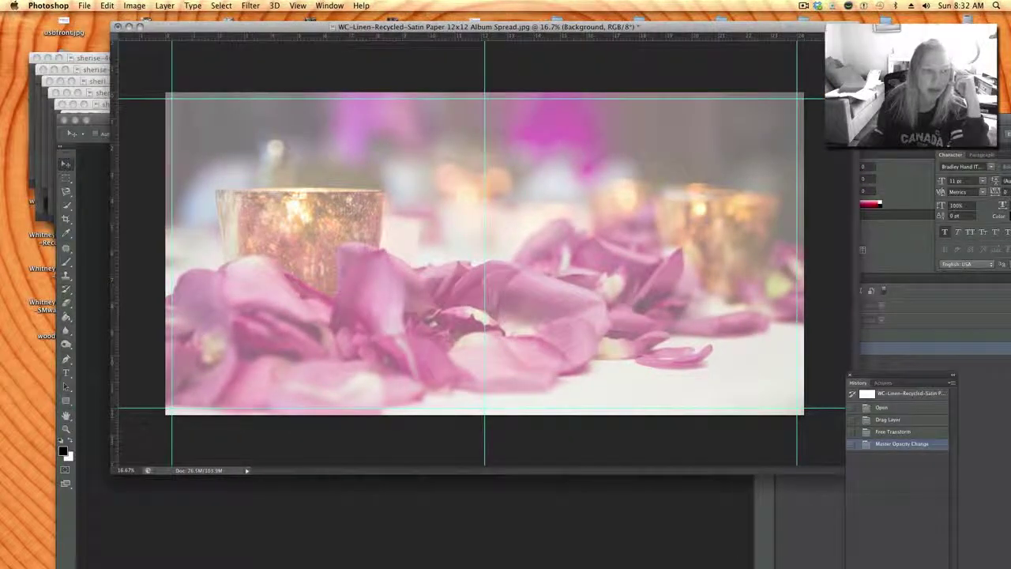
left_click(65, 452)
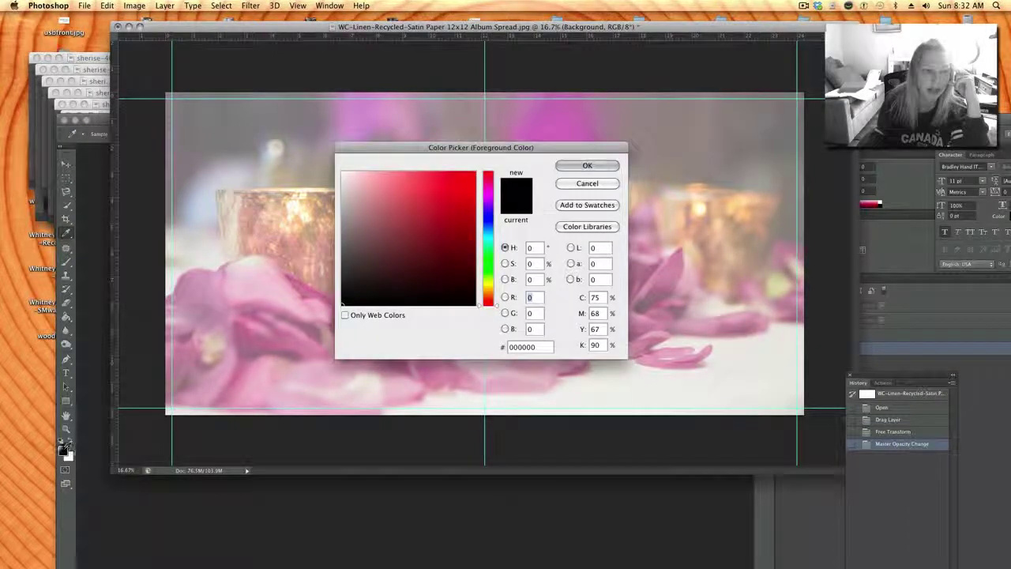
left_click(605, 165)
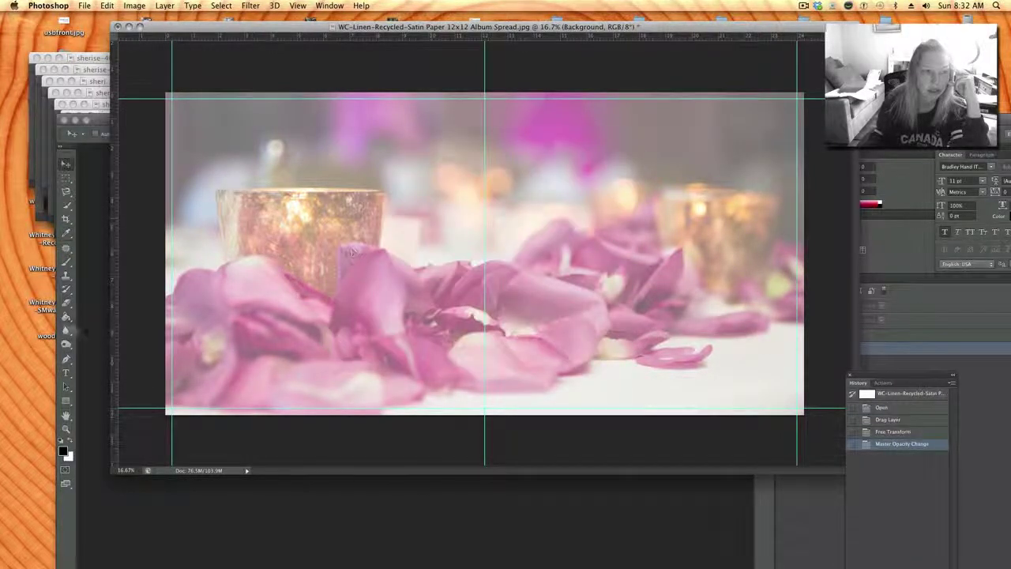
left_click(66, 317)
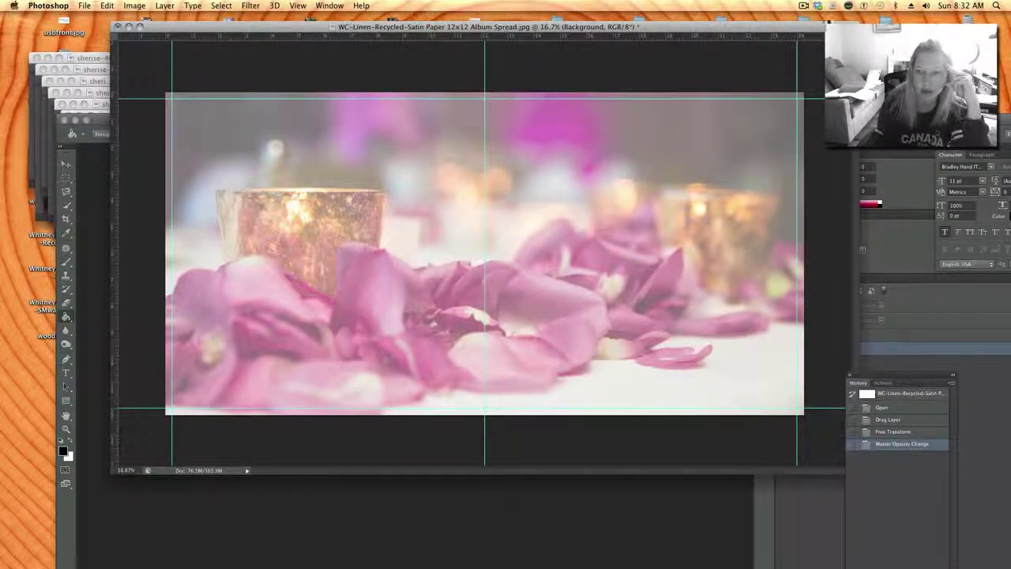
left_click_drag(827, 23, 750, 49)
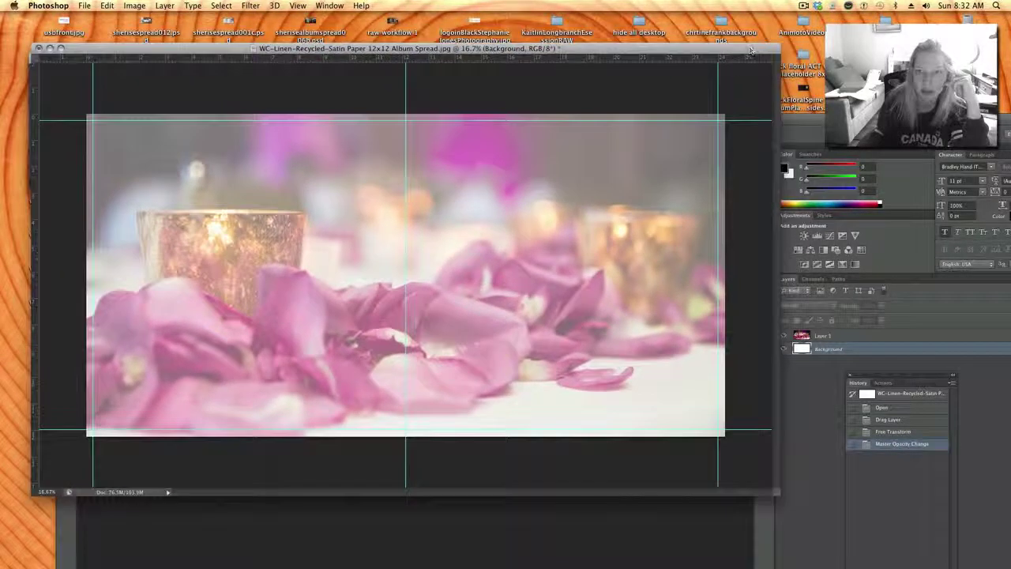
left_click(537, 259)
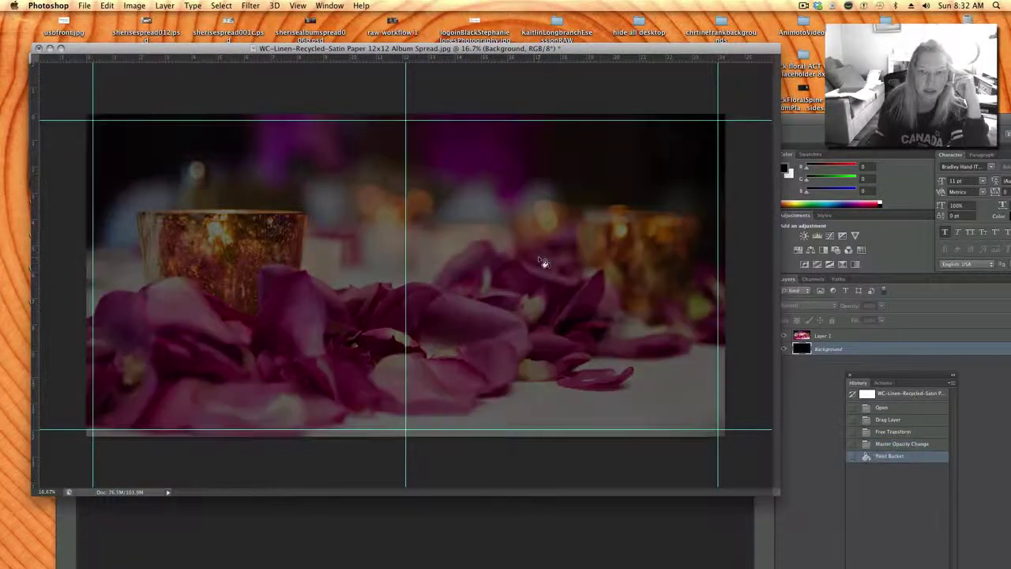
Lower the opacity of Layer 1, the petals photo, to 37%.
left_click(825, 336)
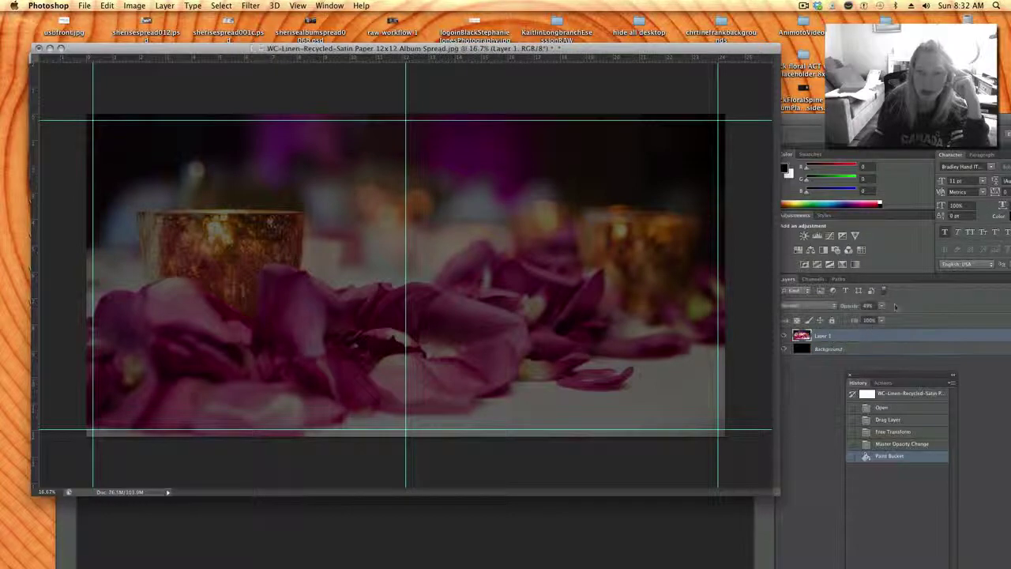
left_click(881, 305)
left_click_drag(910, 319, 875, 318)
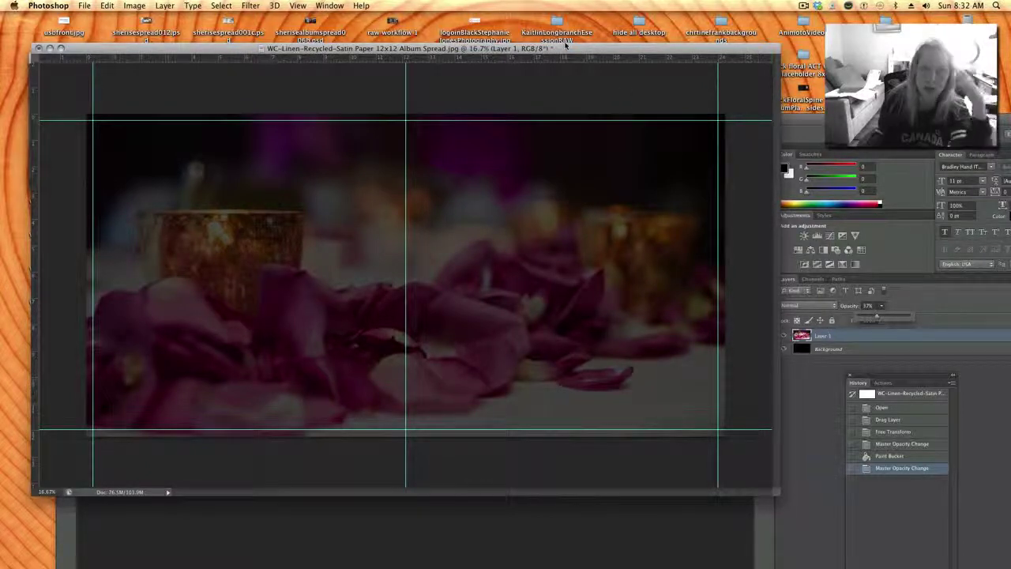
Shift the album spread window aside and pull the cake topper, petals and walking couple photo windows out of the stack.
left_click_drag(566, 49, 659, 52)
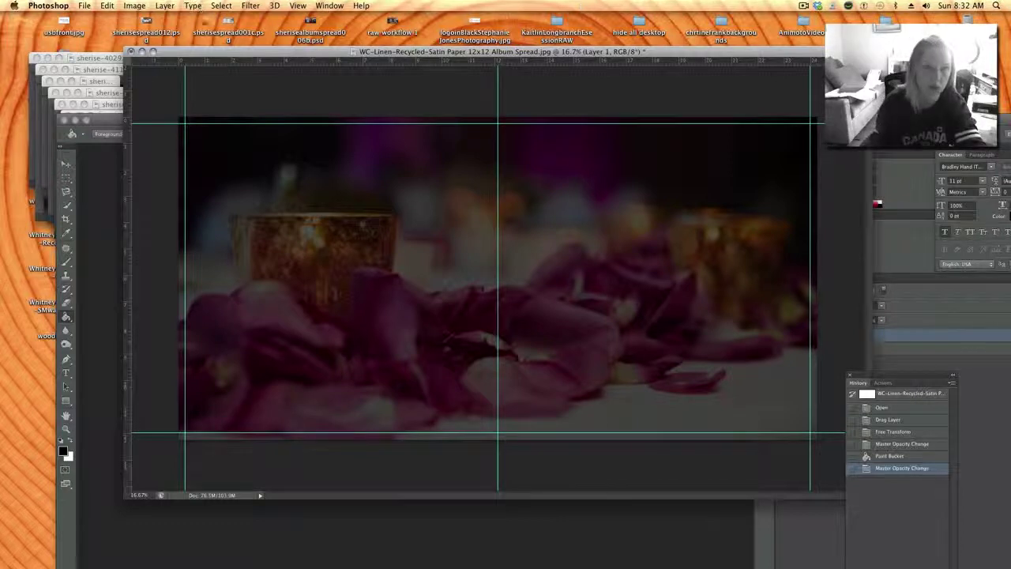
left_click_drag(234, 55, 254, 55)
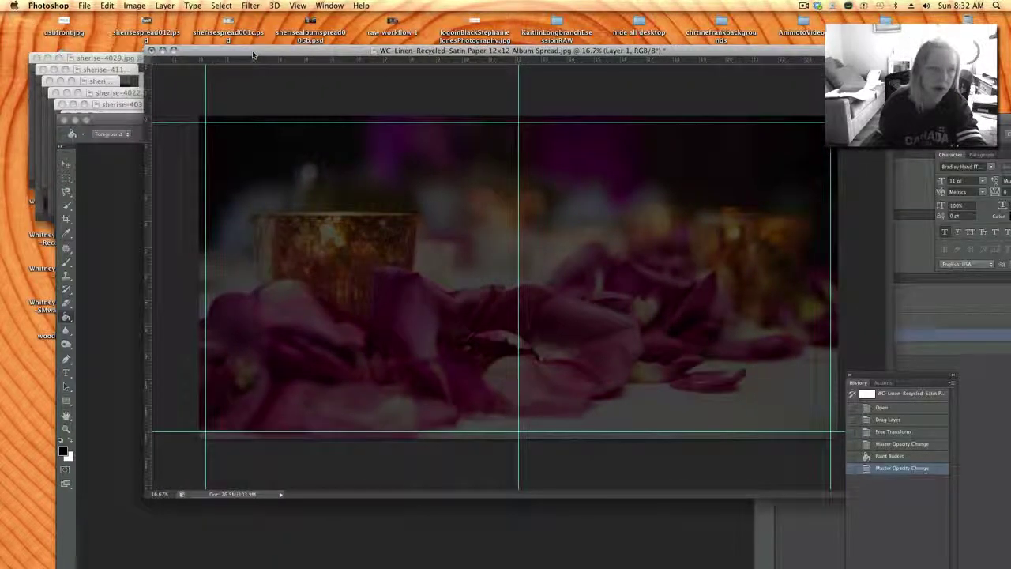
left_click_drag(92, 126, 157, 227)
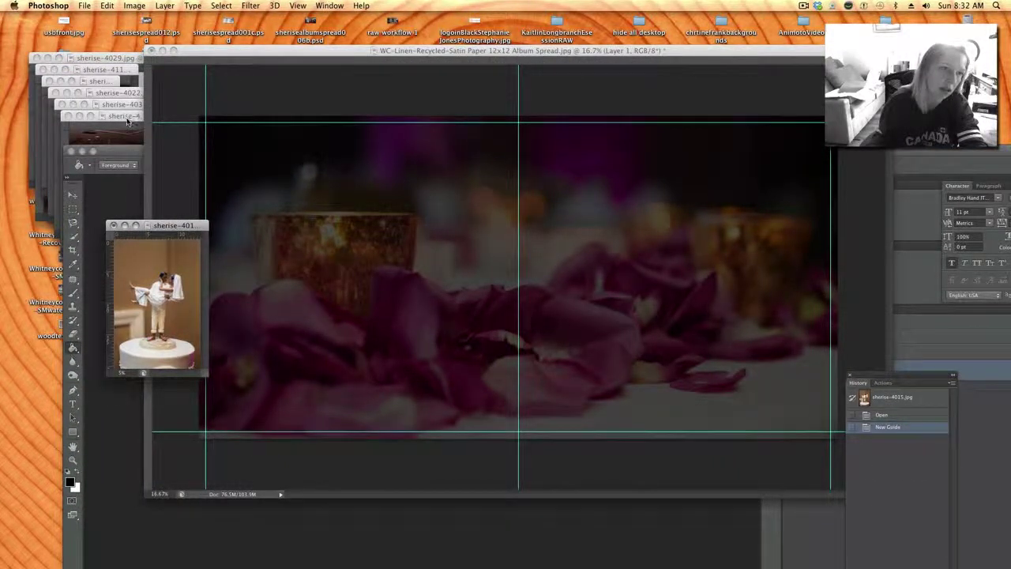
left_click_drag(124, 116, 212, 282)
left_click_drag(112, 103, 190, 322)
Copy the cake topper photo onto the spread's left page with the Move tool, accepting the color profile conversion.
left_click(73, 194)
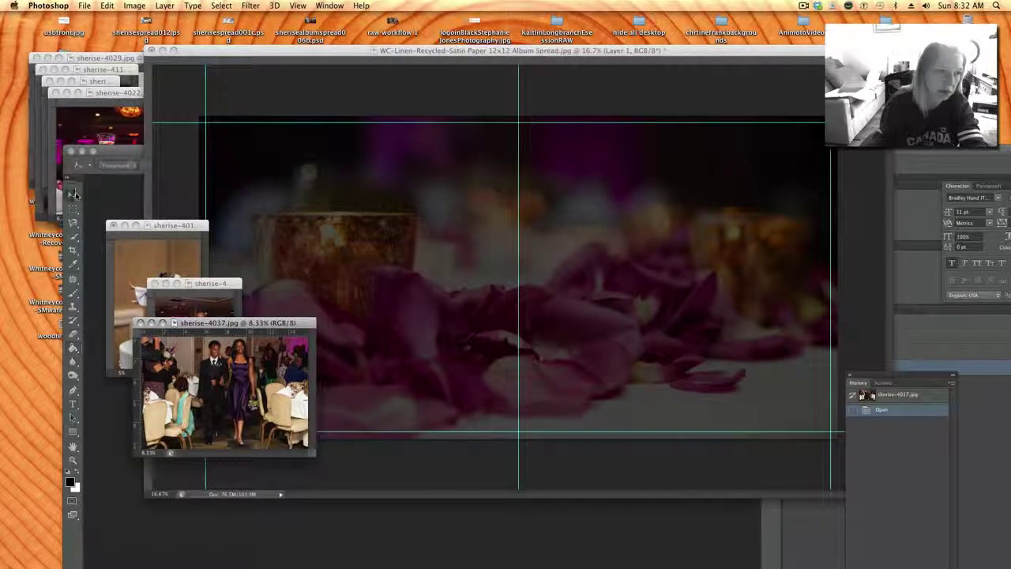
left_click(202, 247)
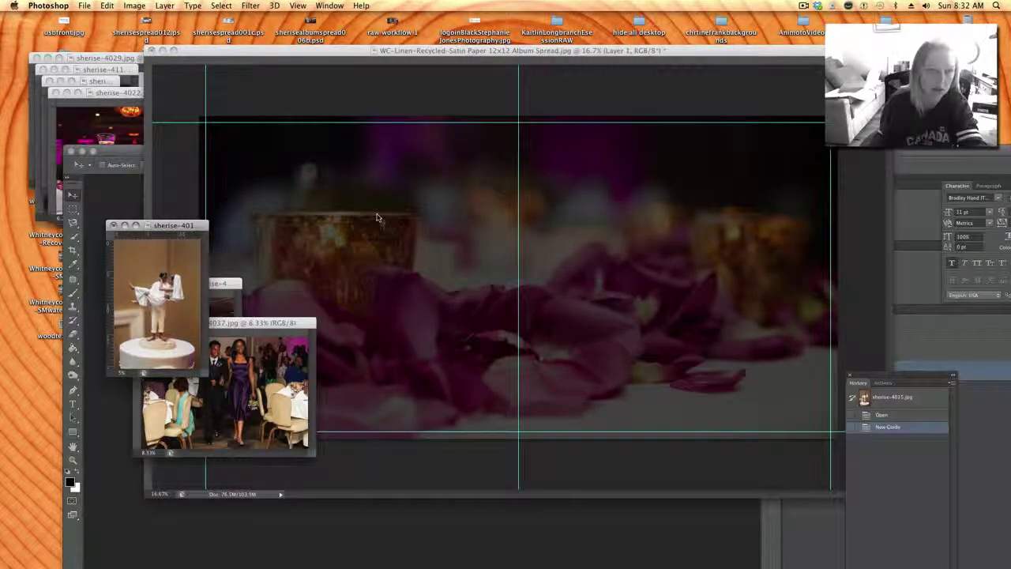
left_click_drag(168, 261, 330, 241)
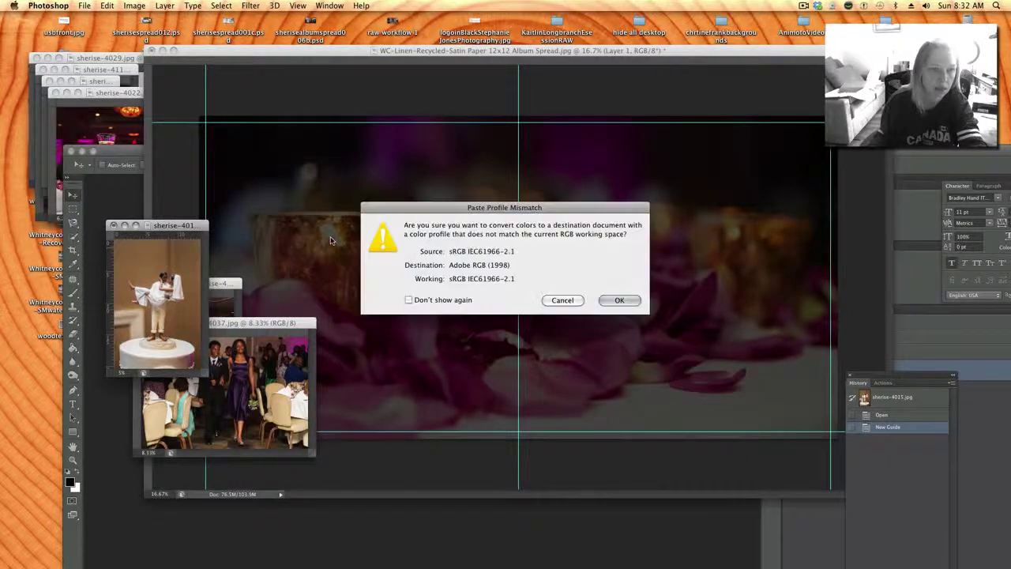
left_click(619, 300)
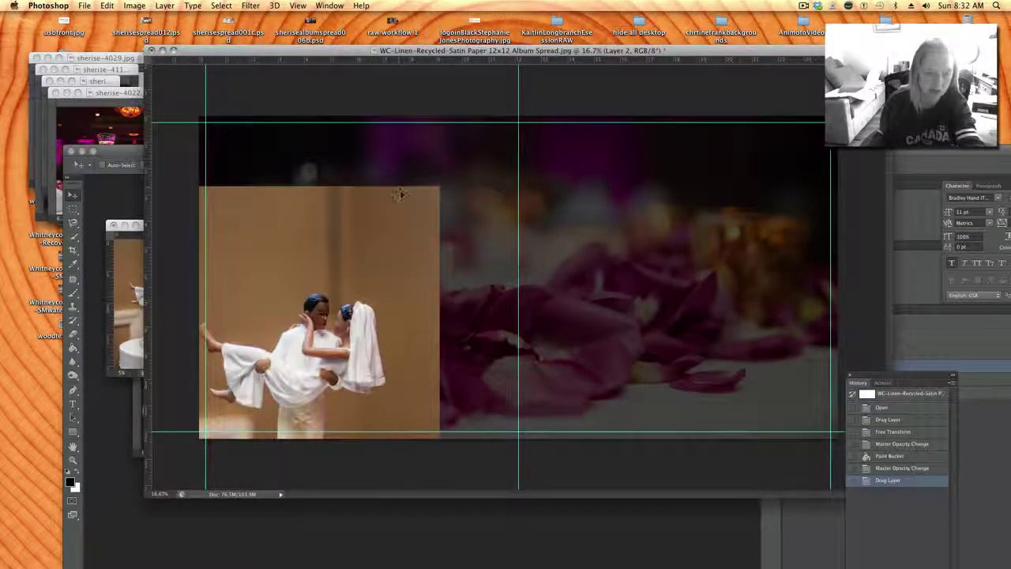
Scale the cake topper photo down on the left page, commit the transform, and close its source file without saving.
left_click_drag(441, 188, 369, 247)
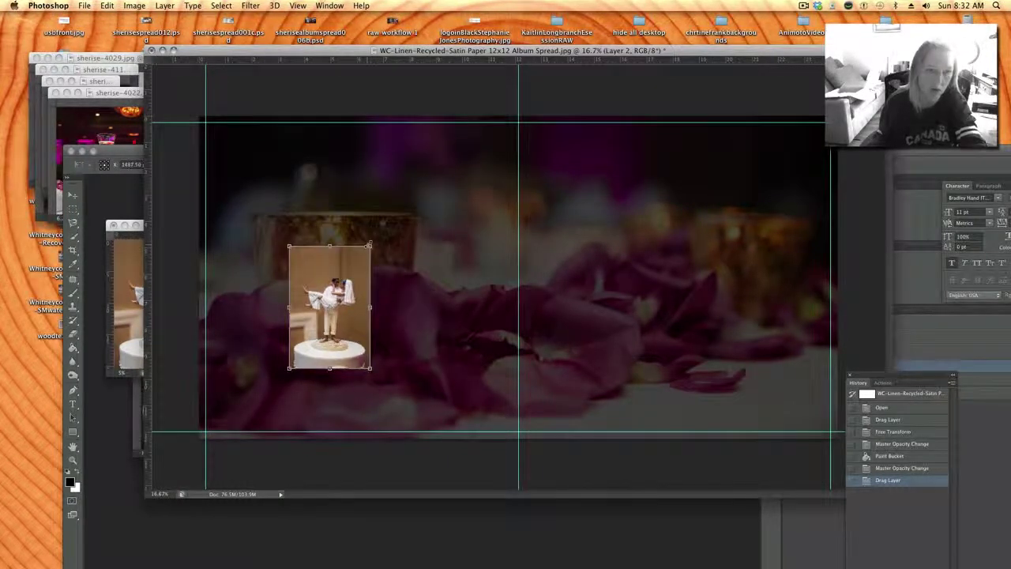
key("Return")
left_click(113, 225)
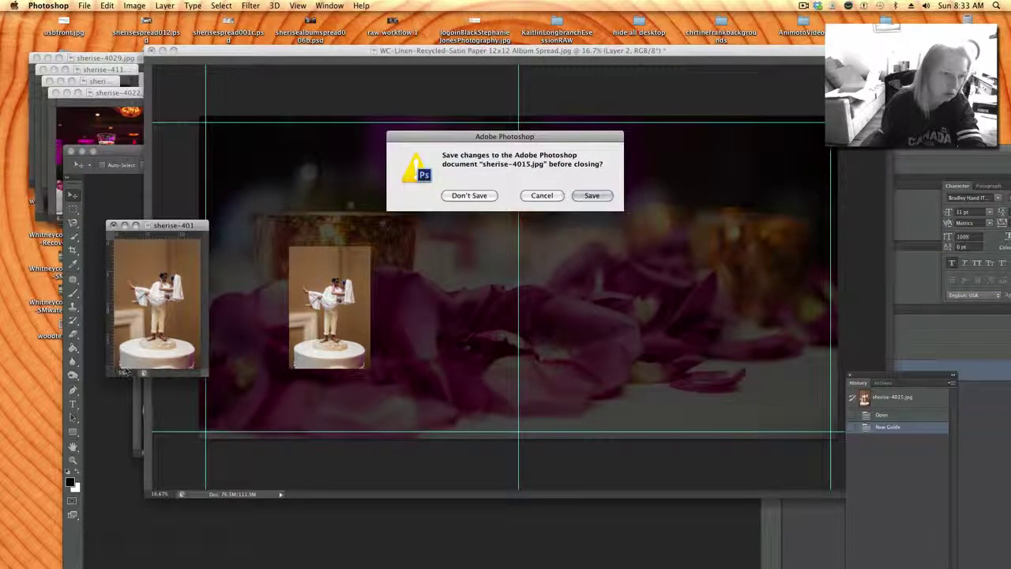
left_click(469, 195)
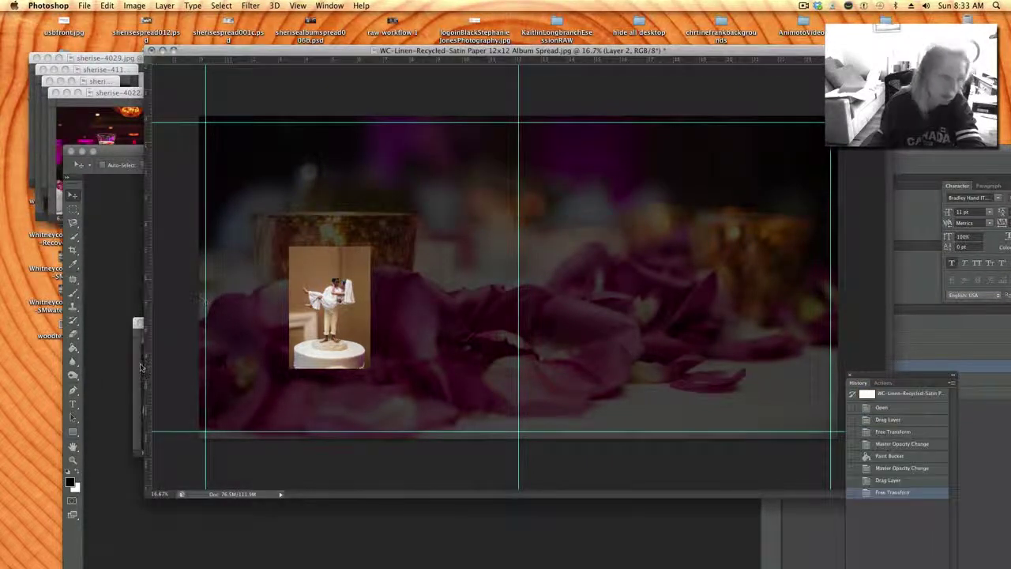
Copy the walking couple photo onto the right page with its colors converted, and scale it down toward its lower-right corner.
left_click(144, 365)
left_click_drag(189, 341, 585, 262)
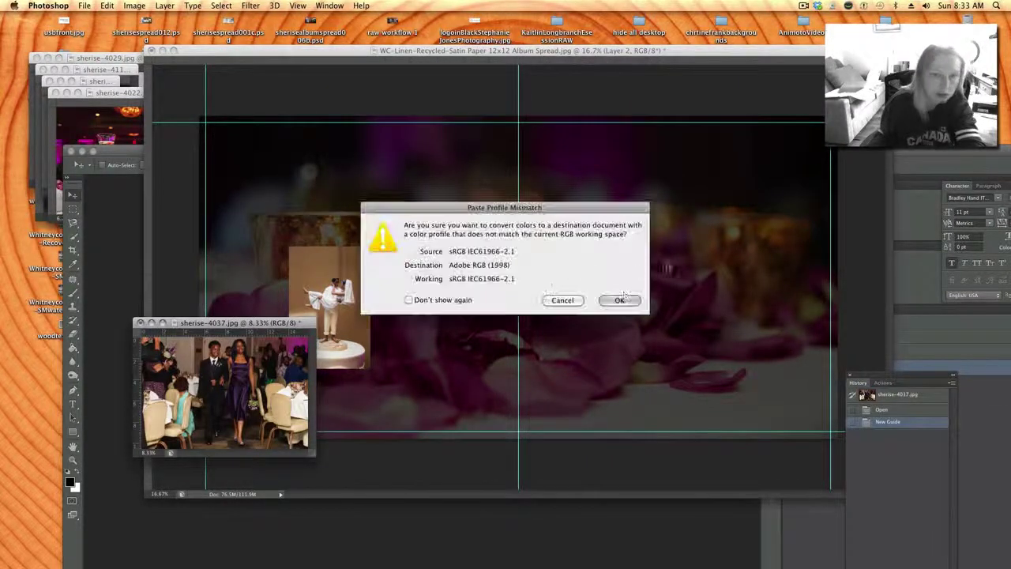
left_click(615, 306)
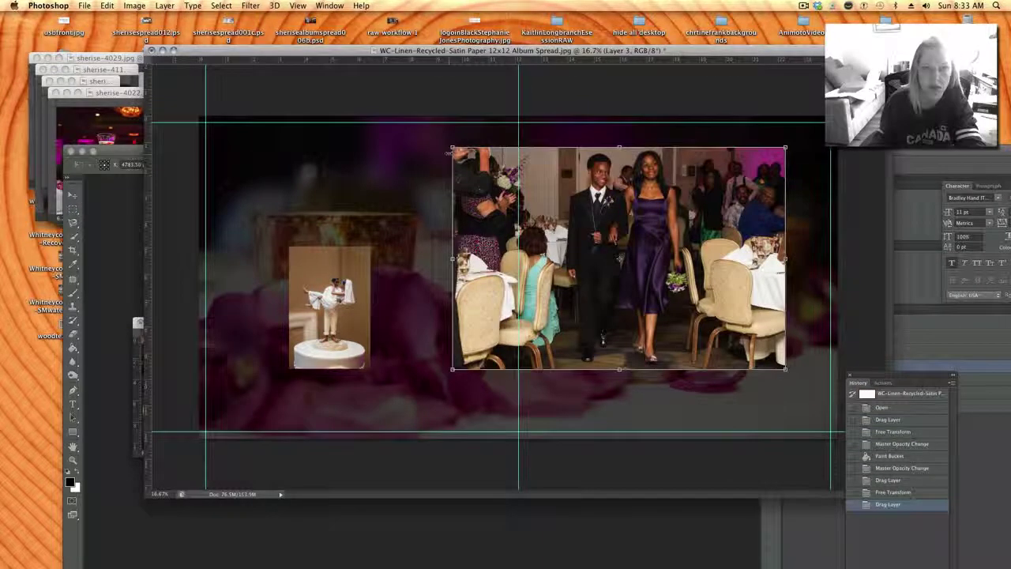
left_click_drag(453, 147, 677, 297)
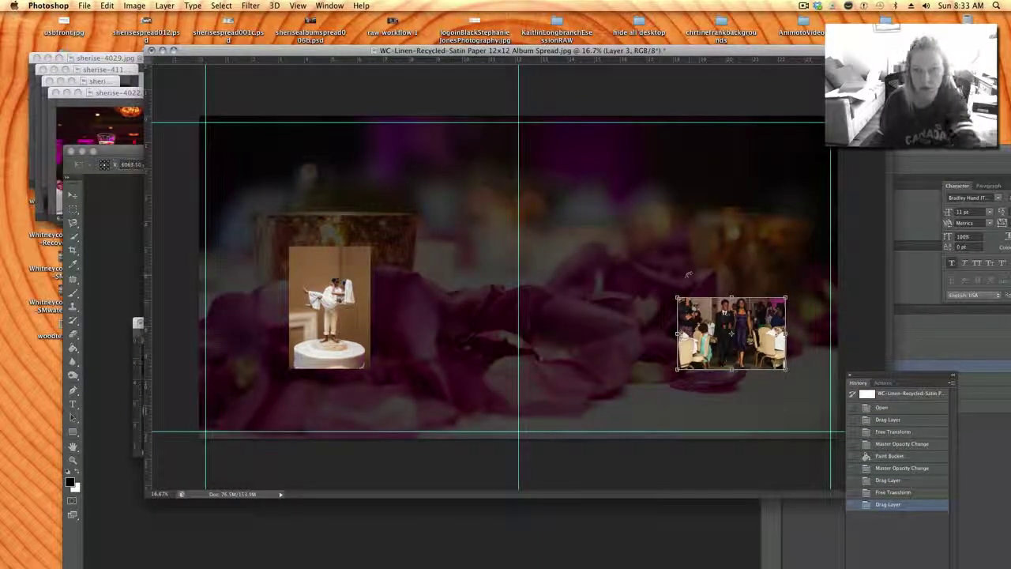
key("Return")
Copy the champagne glasses table photo (sherise-4022.jpg) onto the spread, accepting the color profile conversion.
left_click(117, 95)
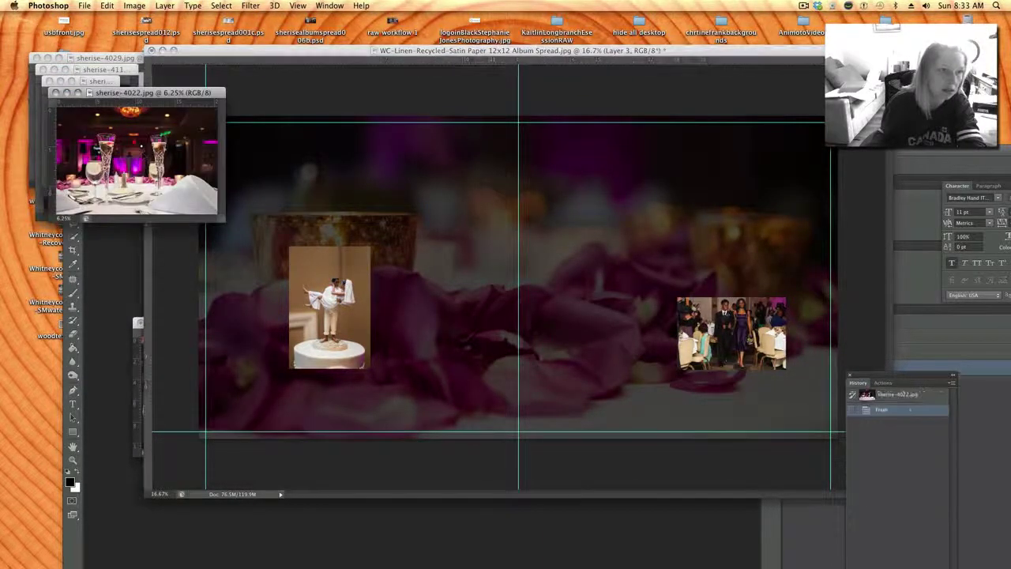
left_click_drag(146, 158, 511, 208)
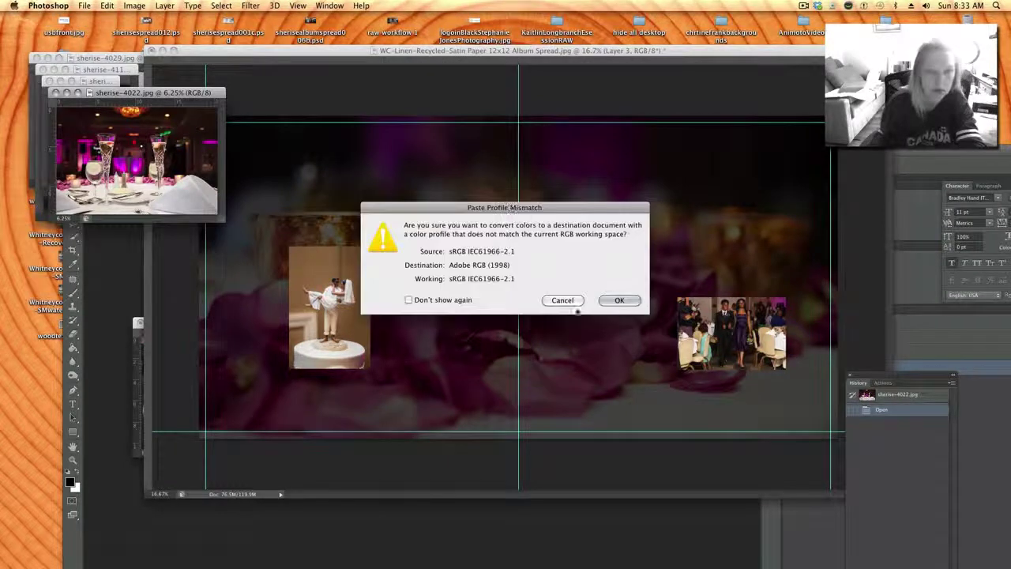
left_click(619, 300)
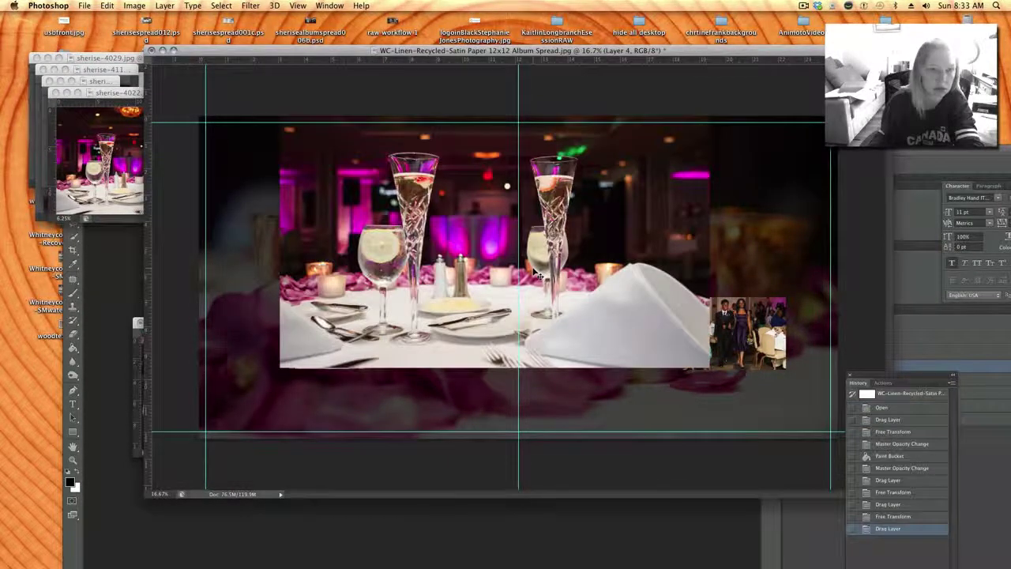
Scale the champagne glasses photo to about 5.8 x 3.9 in, place it above the cake topper, and close its source file.
key("super+t")
left_click_drag(709, 368, 434, 181)
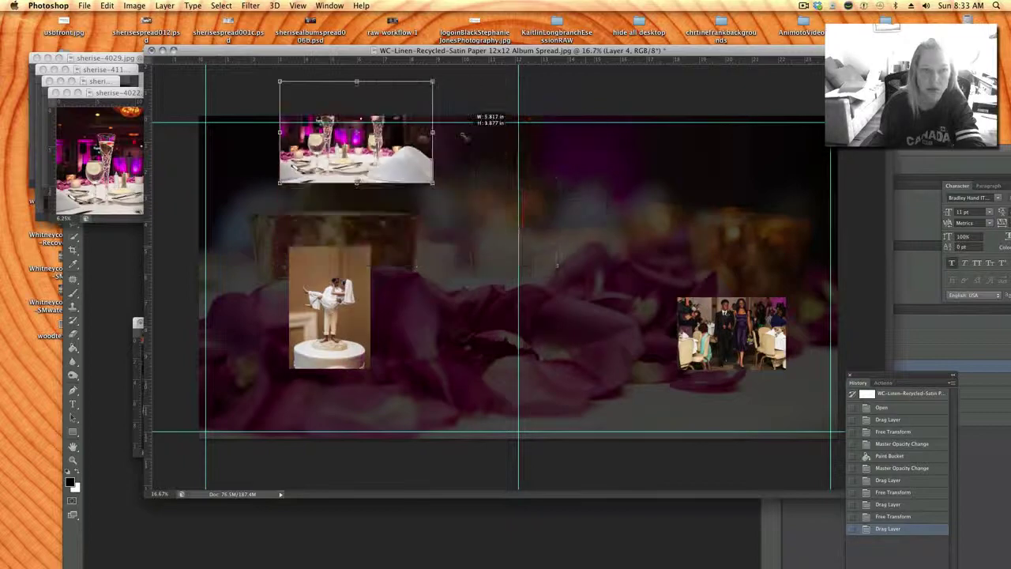
left_click_drag(391, 120, 394, 179)
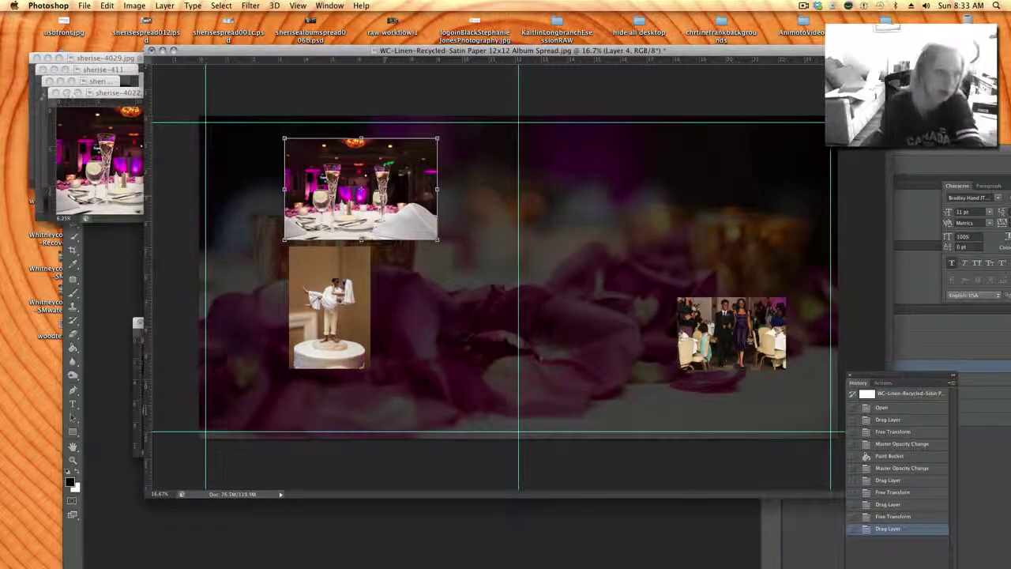
key("Return")
key("ctrl+Tab")
key("super+w")
Copy the photo of the woman in purple with the man onto the spread, scale it down, and place it beside the cake topper.
key("ctrl+Tab")
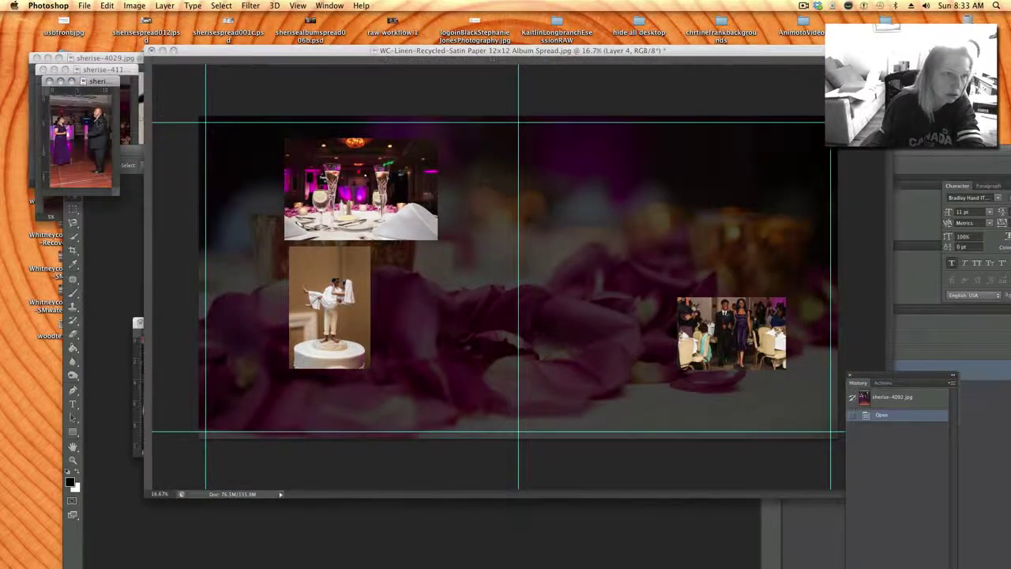
key("super+v")
left_click(631, 304)
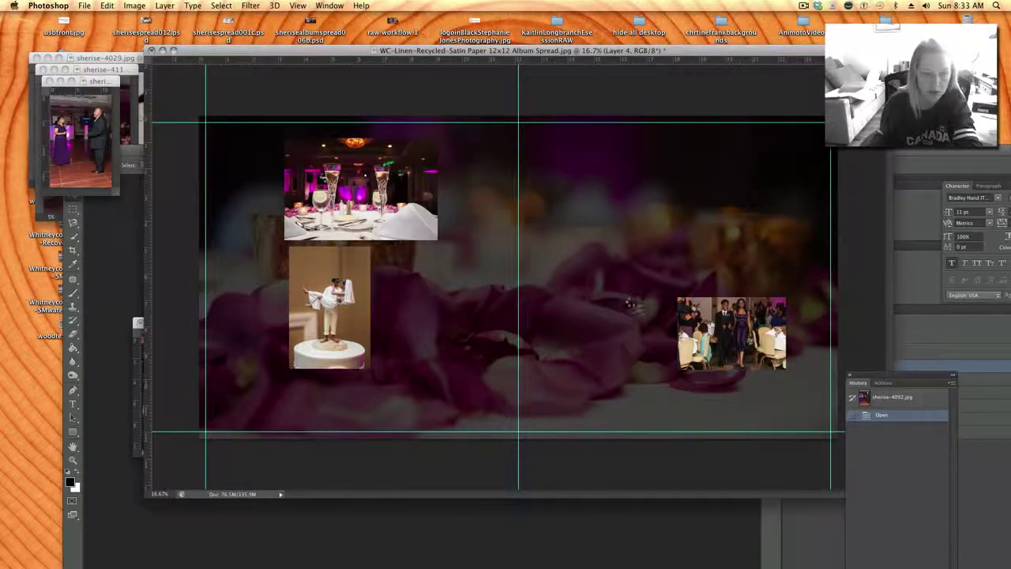
key("super+t")
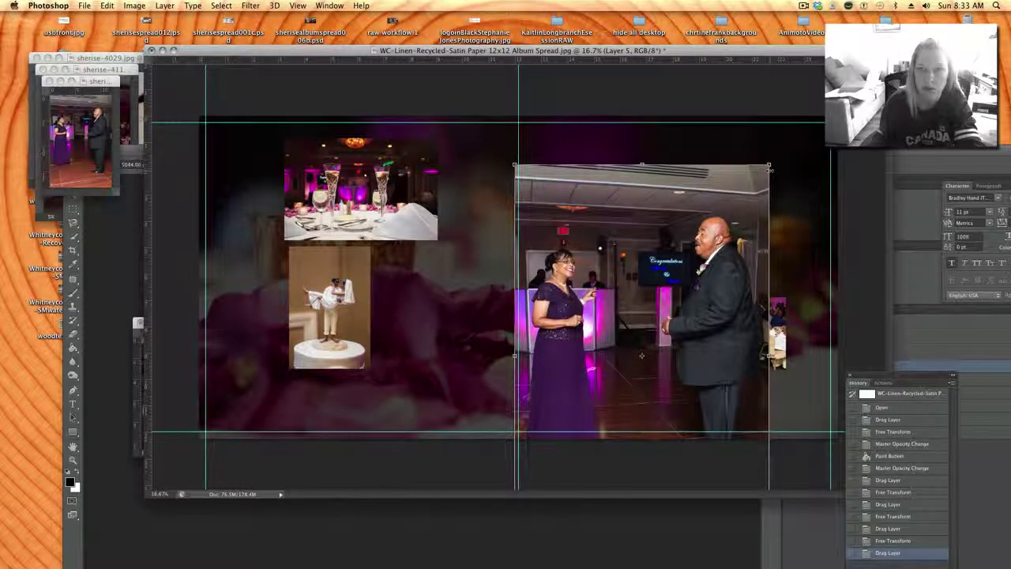
left_click_drag(768, 166, 436, 255)
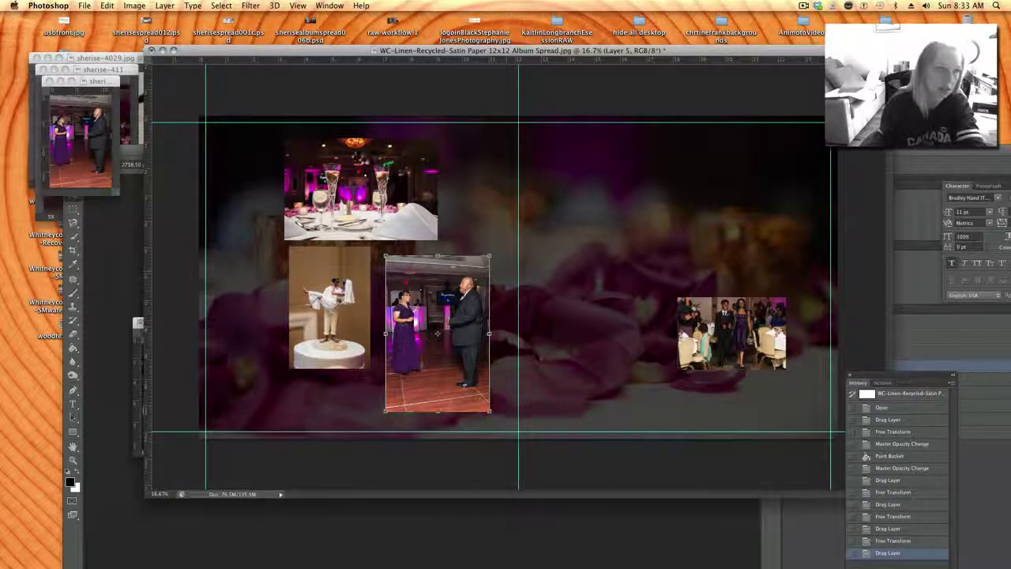
Copy the group photo of the bridal couple with the older woman onto the spread, accepting the color profile conversion.
left_click_drag(68, 197, 452, 245)
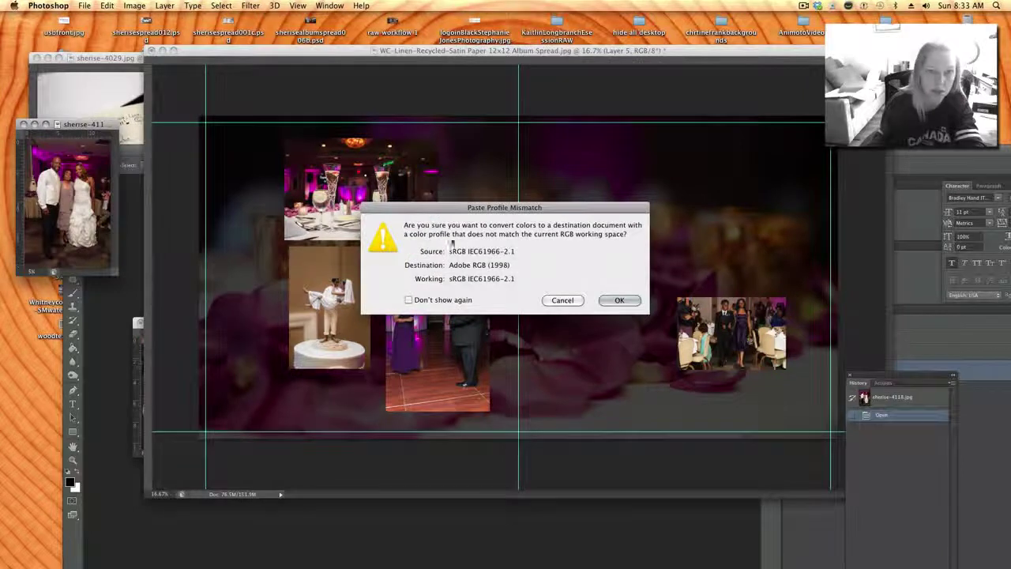
left_click(619, 300)
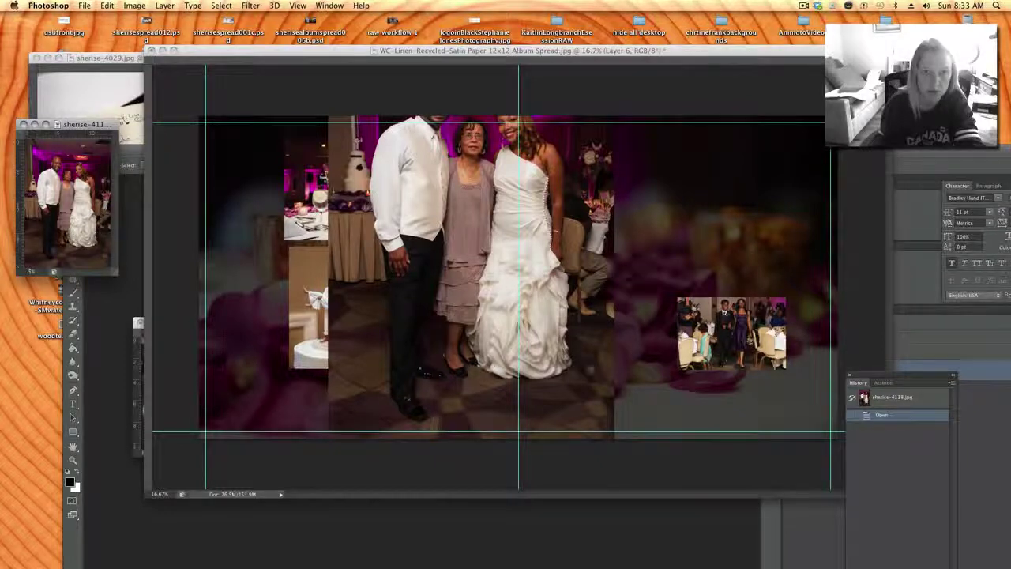
left_click(596, 357)
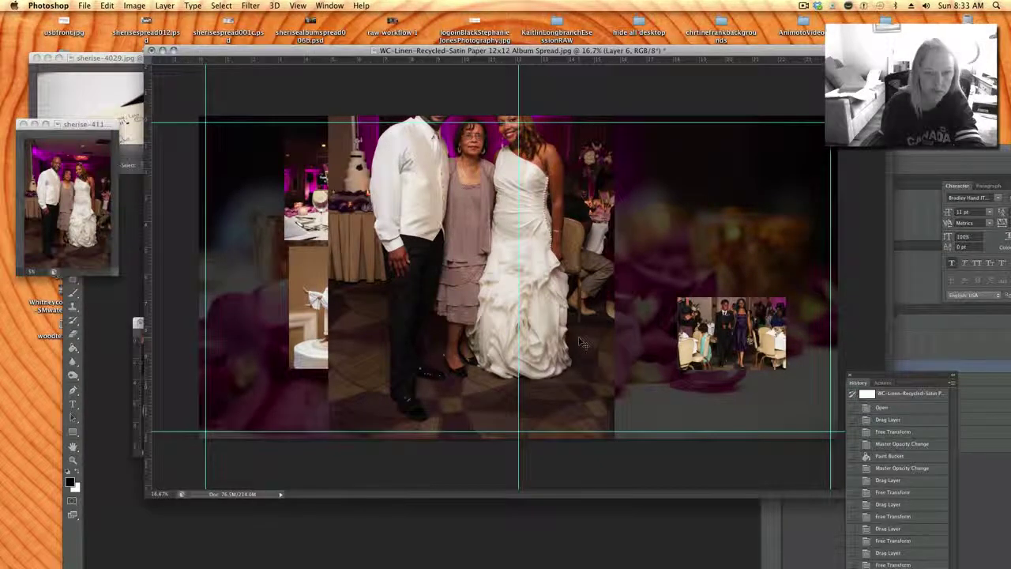
Scale the group photo down, move it to the inner half of the right page, and close its source file.
key("super+t")
left_click_drag(616, 445, 434, 277)
left_click_drag(391, 236, 608, 296)
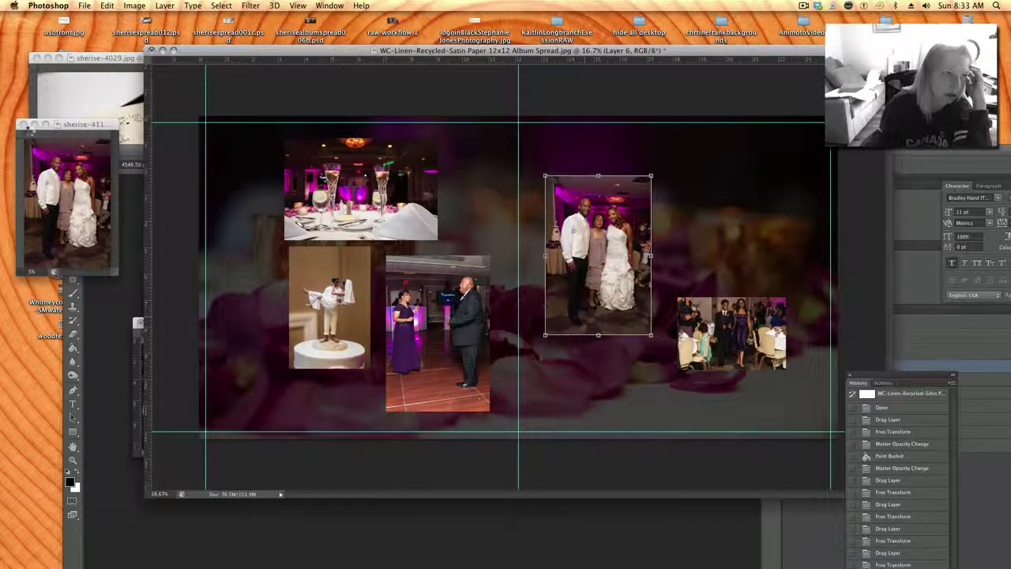
key("Return")
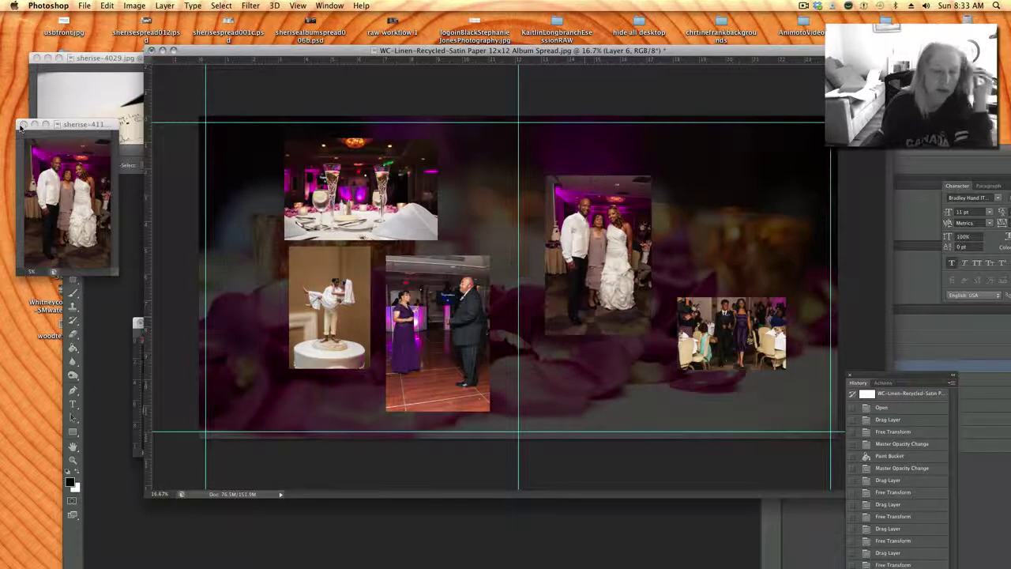
left_click(23, 124)
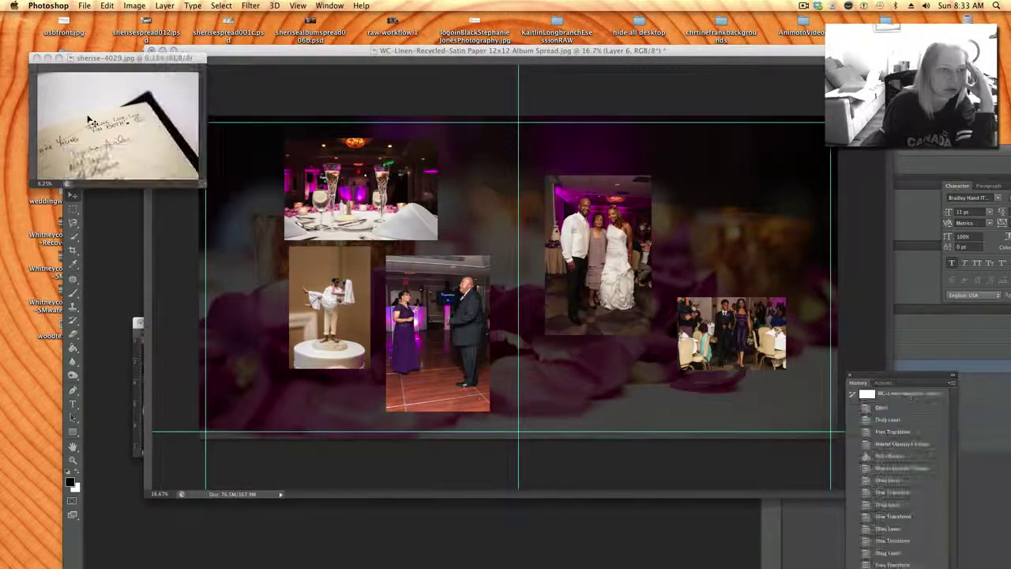
Copy the guest book photo onto the spread with its colors converted, scale it down, and place it above the walking couple photo.
key("cmd+v")
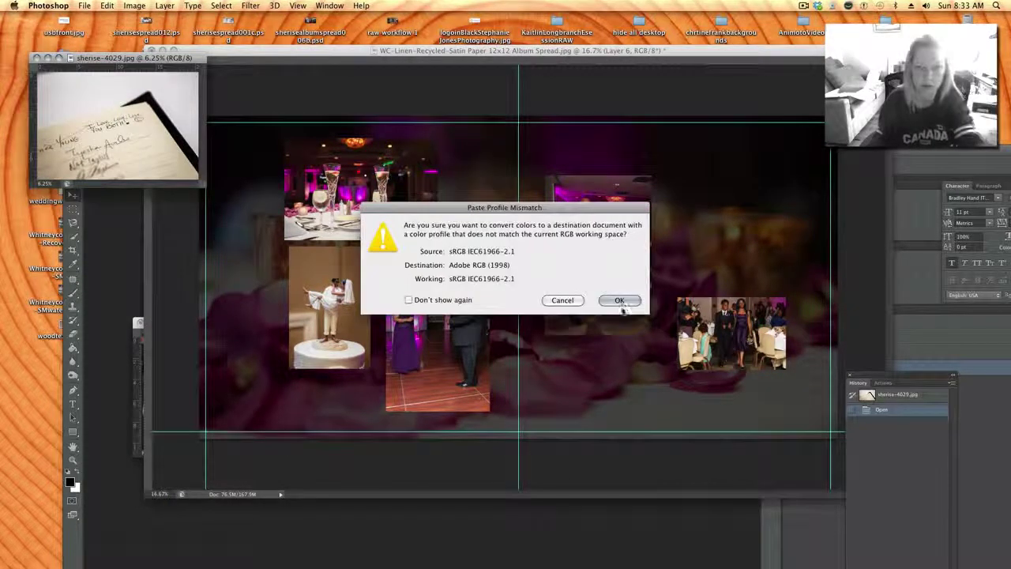
left_click(615, 299)
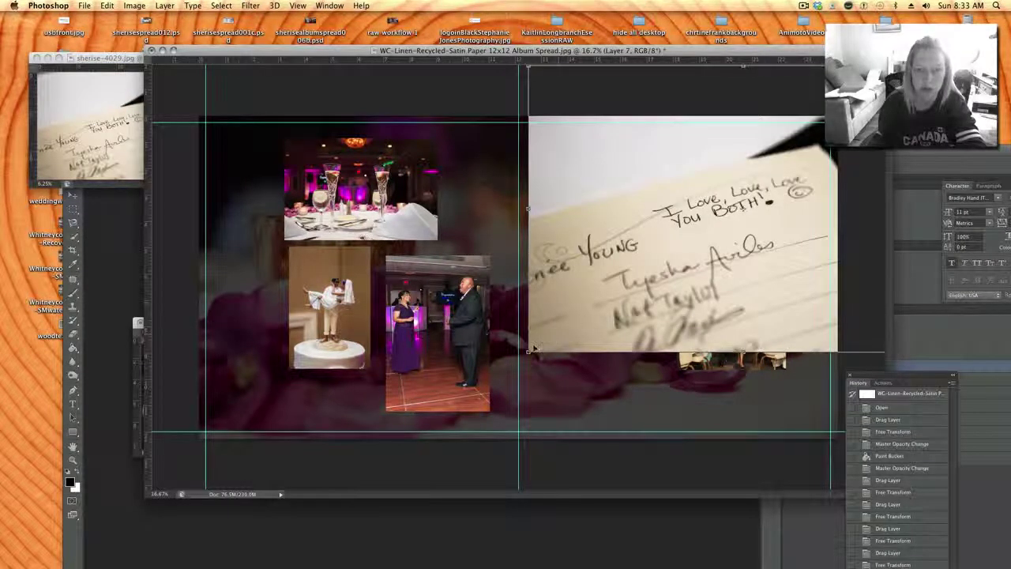
mouse_move(529, 351)
left_mouse_down()
mouse_move(668, 244)
mouse_move(805, 166)
left_mouse_up()
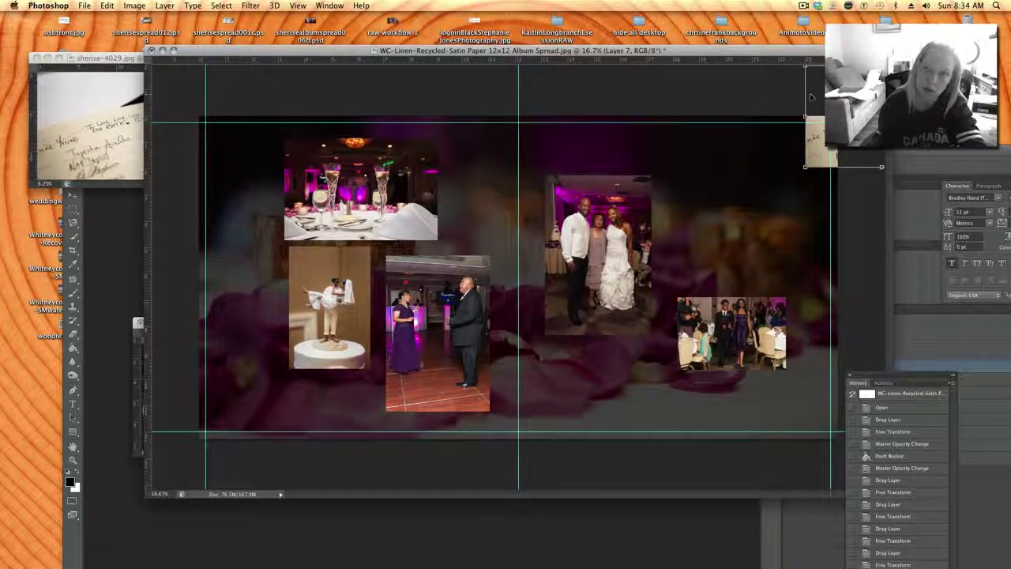
mouse_move(810, 96)
left_mouse_down()
mouse_move(700, 209)
mouse_move(675, 206)
left_mouse_up()
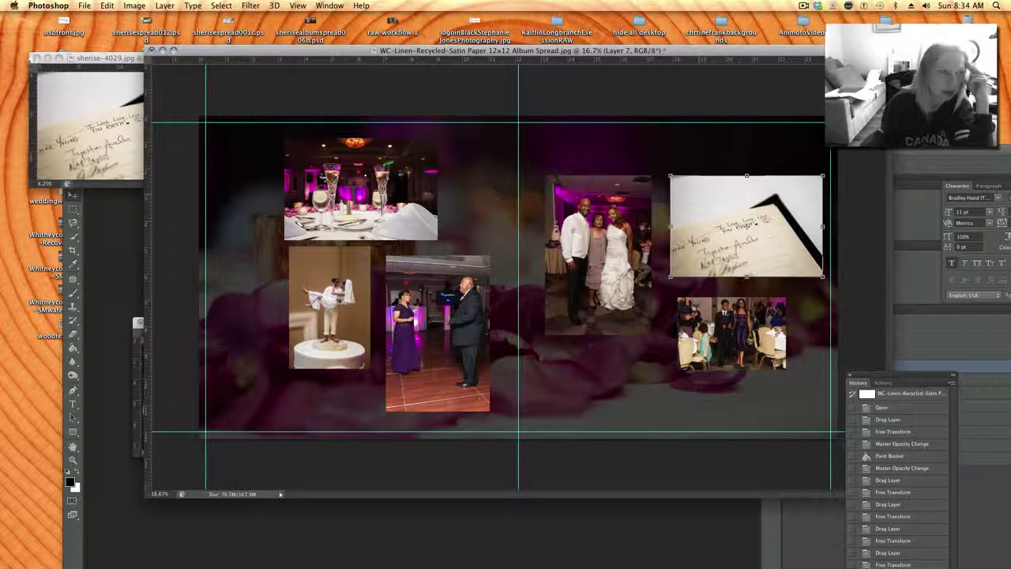
left_click(36, 59)
key("Return")
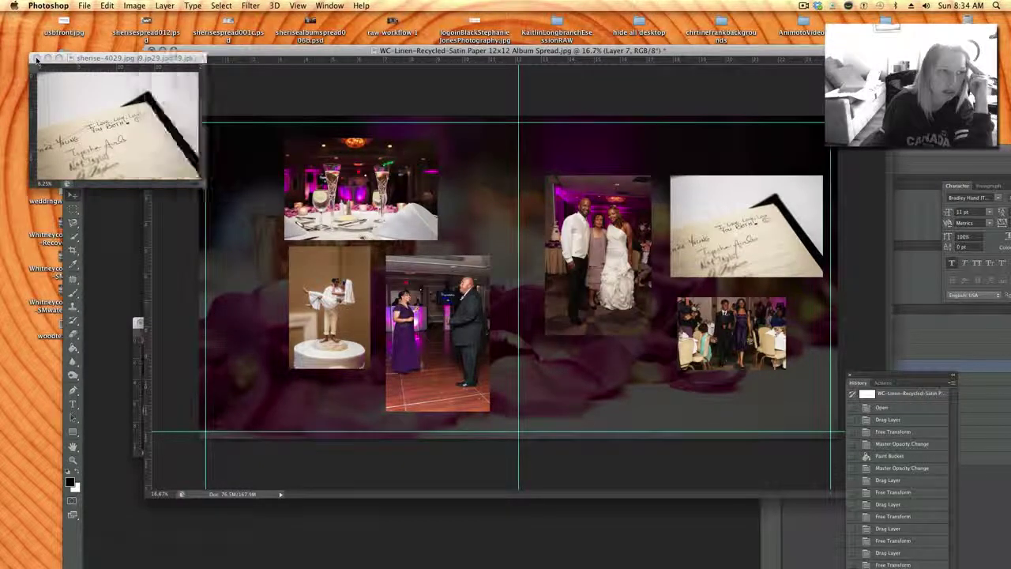
Close the guest book photo's source file and close sherise-4037.jpg without saving its changes.
left_click(36, 58)
left_click(139, 383)
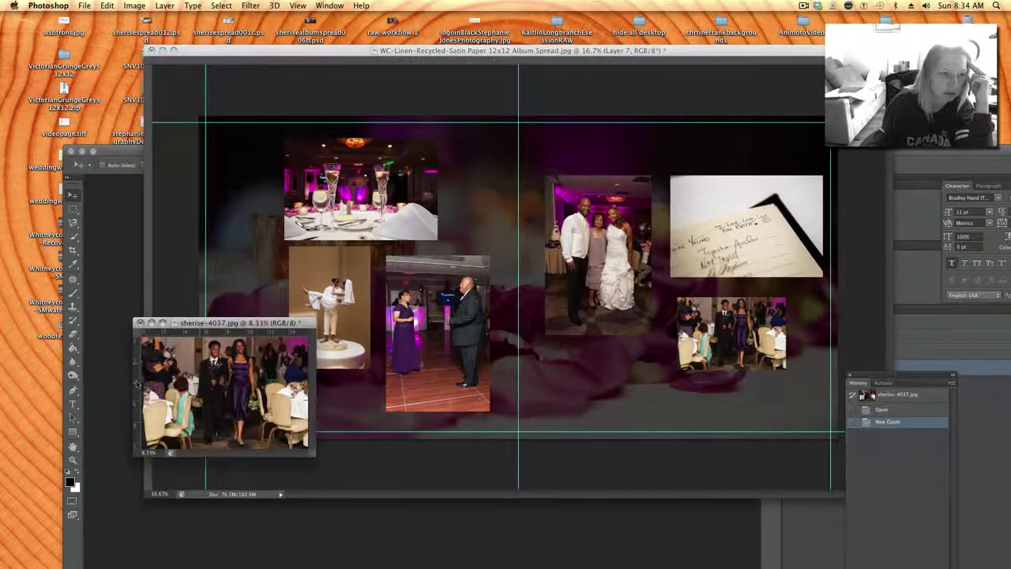
left_click(139, 323)
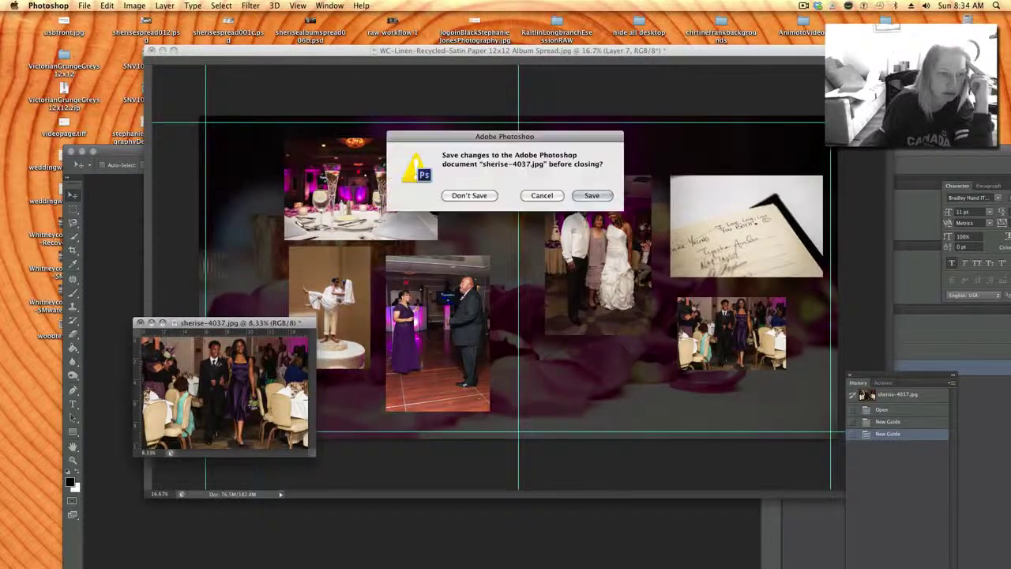
left_click(472, 199)
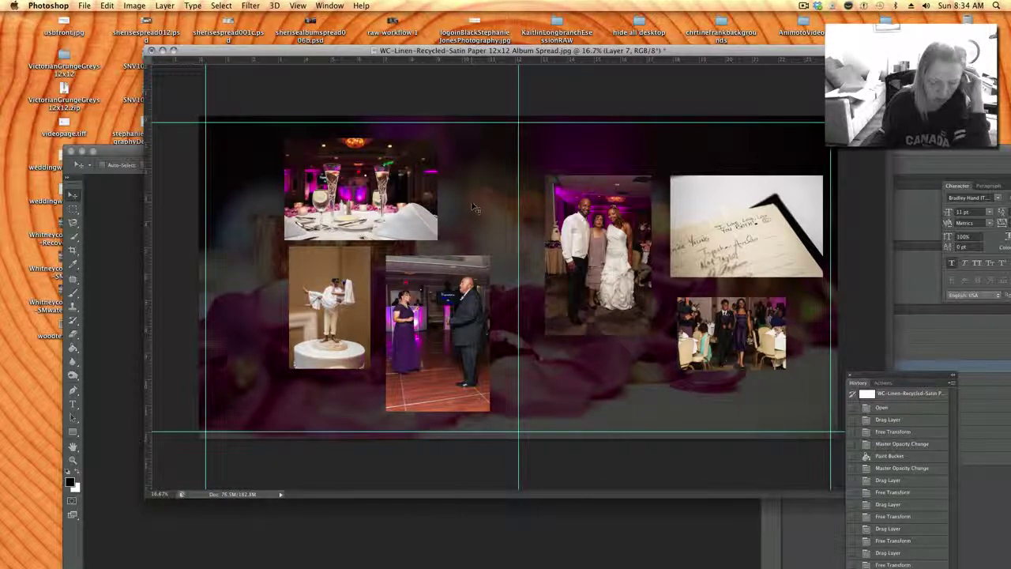
Copy the first-dance photo of the bride and groom onto the album spread, accepting the color profile conversion.
left_click_drag(360, 50, 476, 105)
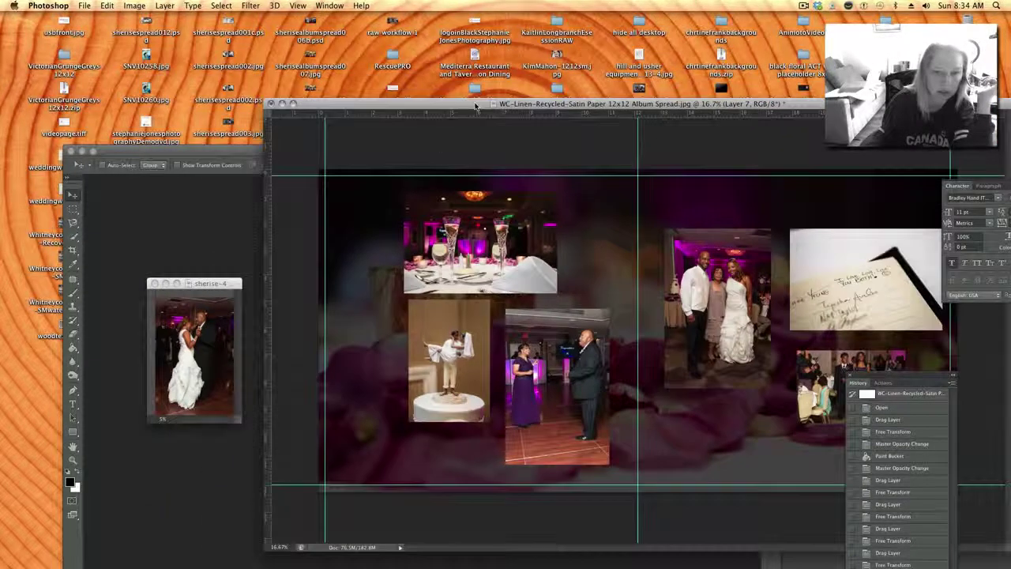
left_click(230, 328)
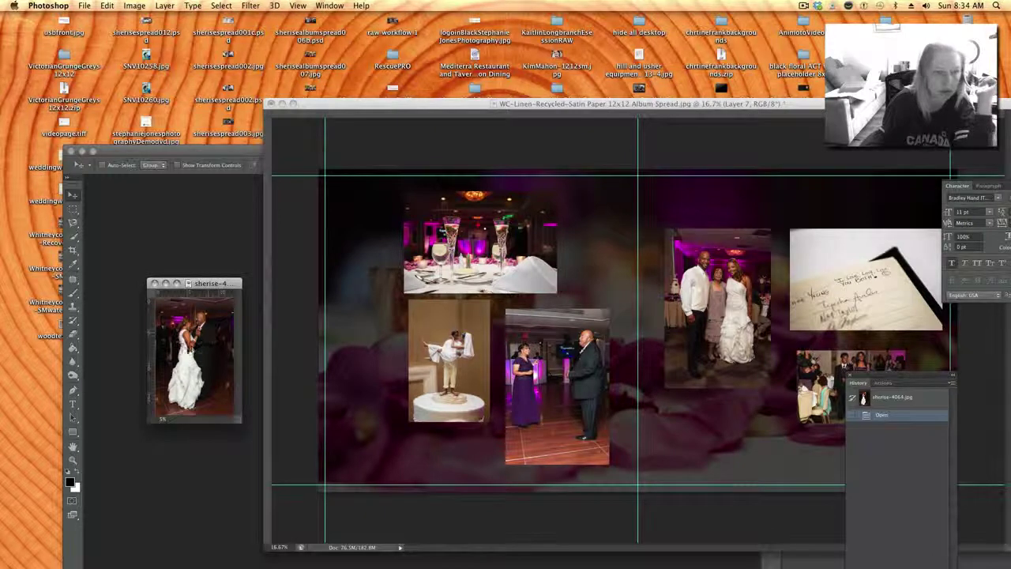
left_click_drag(190, 348, 660, 299)
left_click(619, 300)
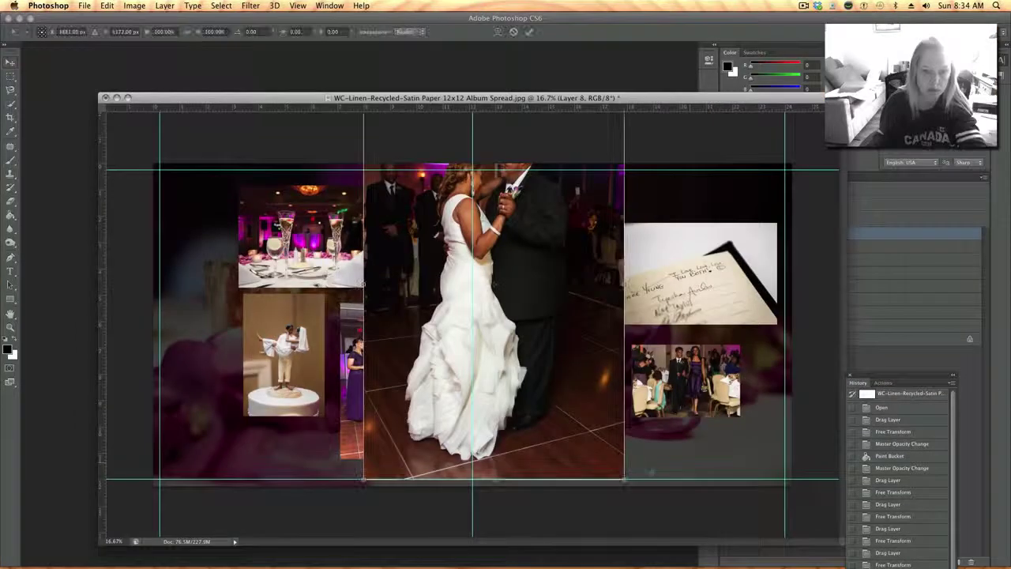
Scale the first-dance photo down to about 28.6% and place it at the lower inner corner of the right page.
left_click_drag(624, 478, 465, 240)
left_click_drag(441, 200, 577, 399)
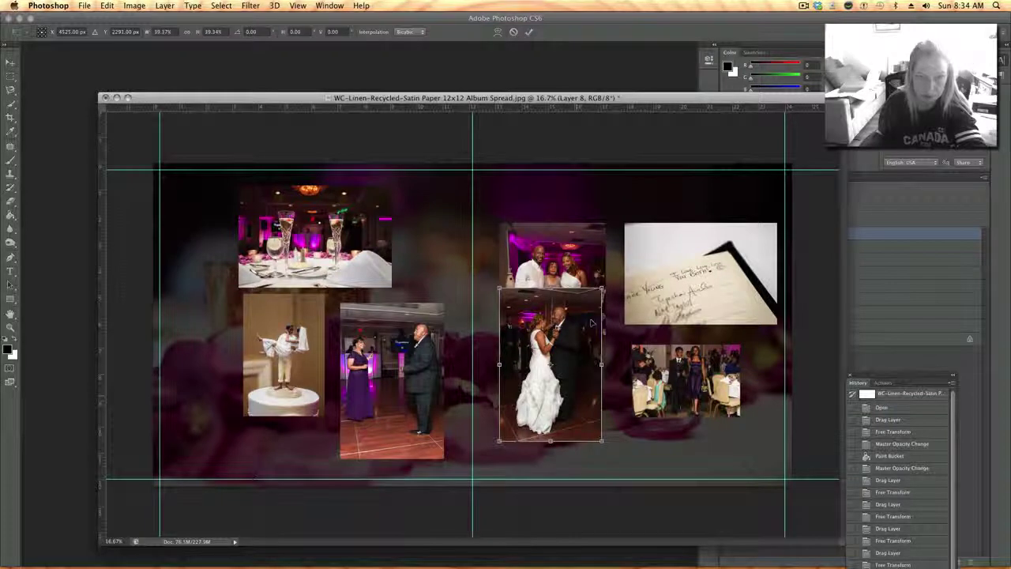
left_click_drag(602, 288, 574, 323)
left_click_drag(536, 379, 506, 414)
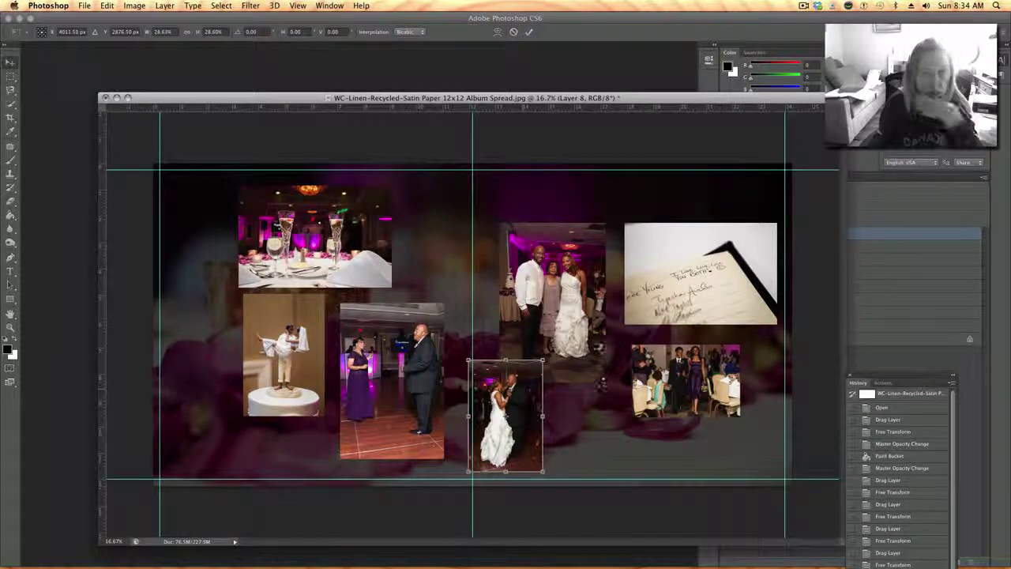
key("Return")
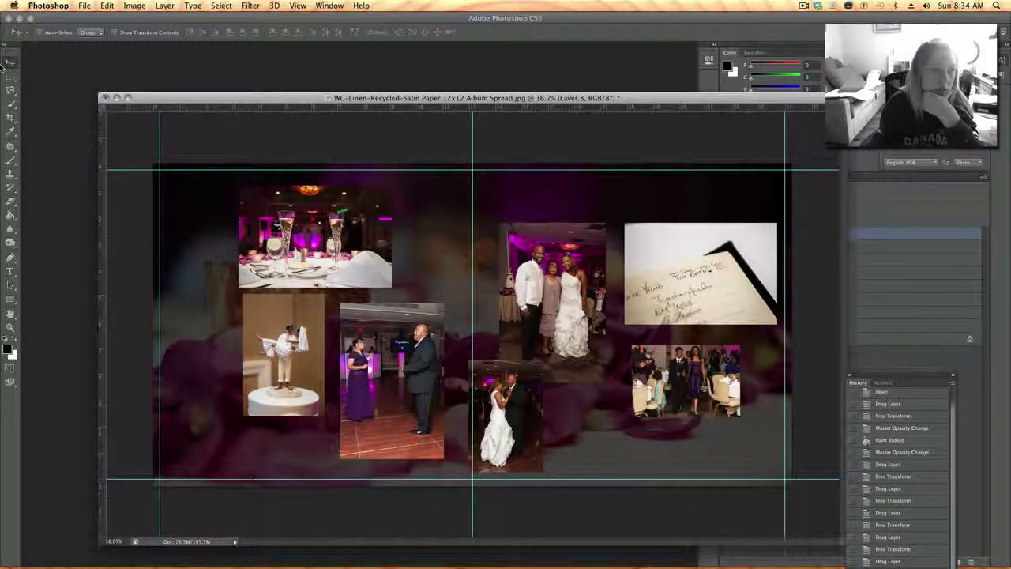
Crop the group photo layer tightly around the three people by cutting everything outside a rectangular selection about 3.2 by 3 inches.
left_click(11, 77)
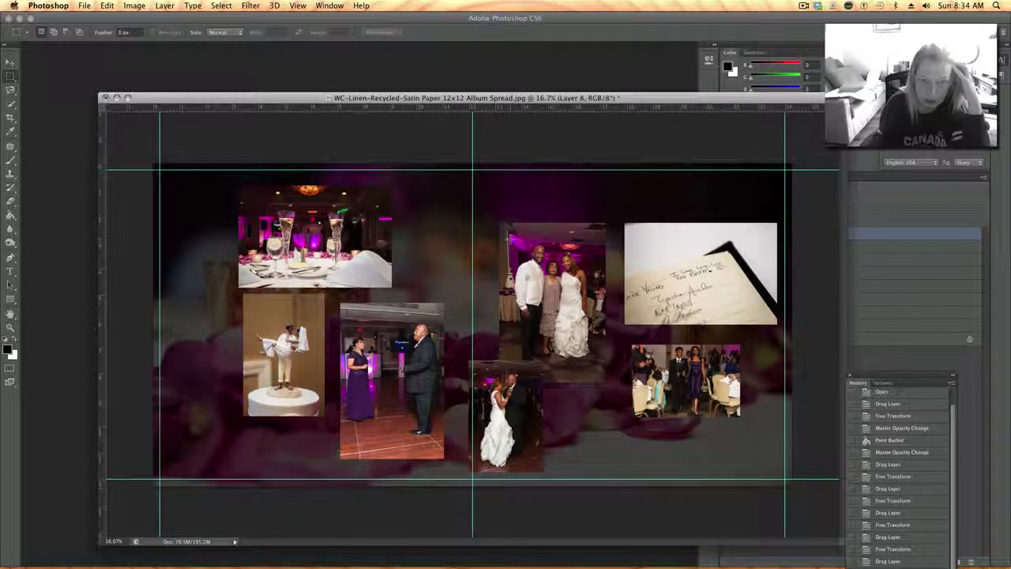
left_click_drag(800, 98, 690, 55)
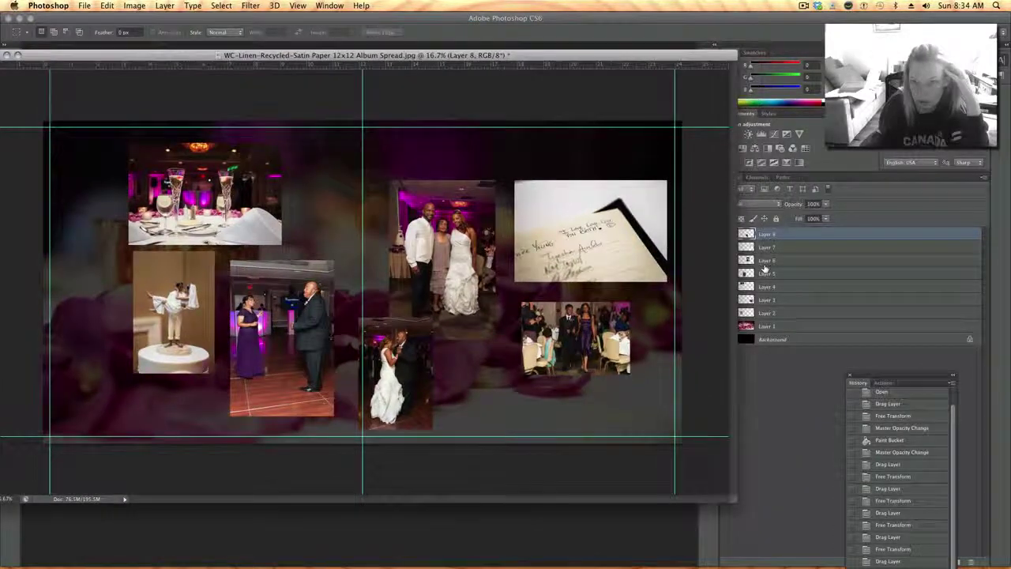
left_click(764, 263)
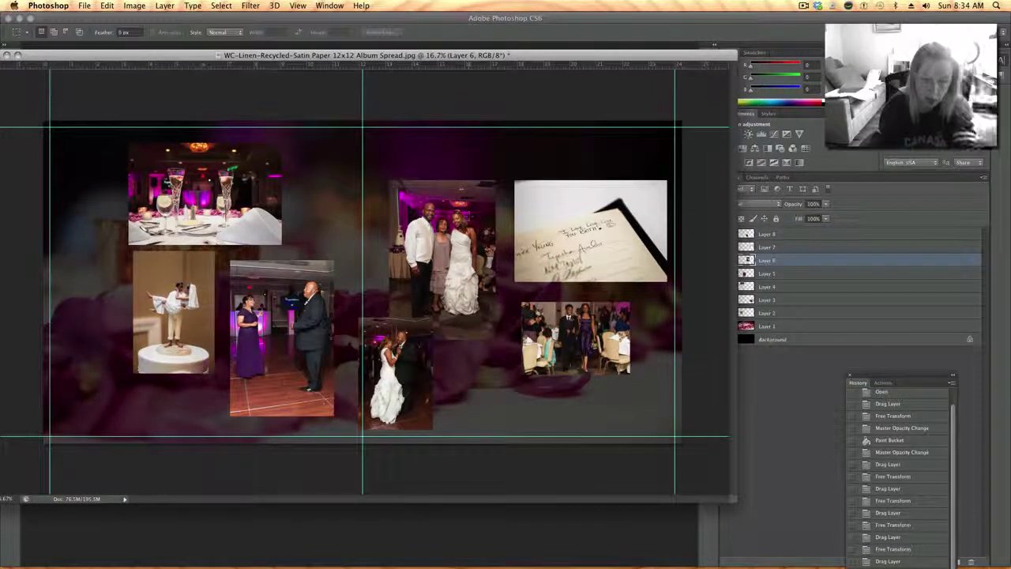
key("super+equal")
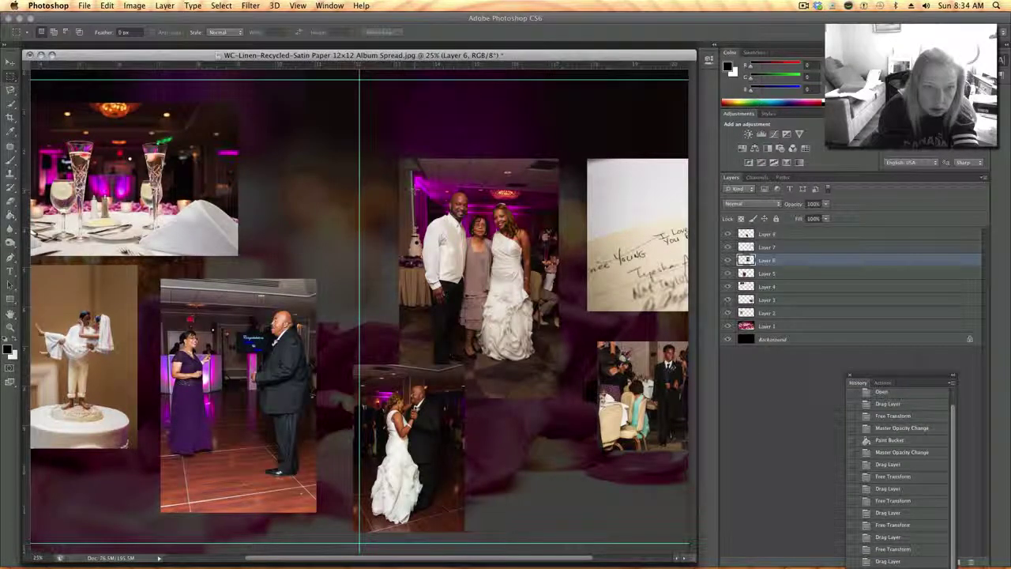
left_click_drag(419, 201, 528, 285)
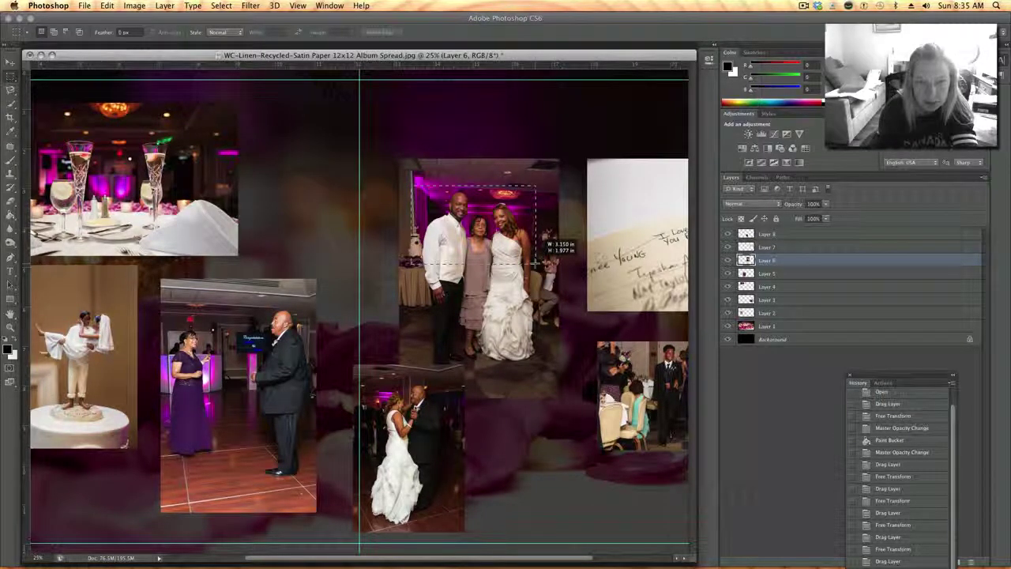
left_click_drag(536, 265, 537, 266)
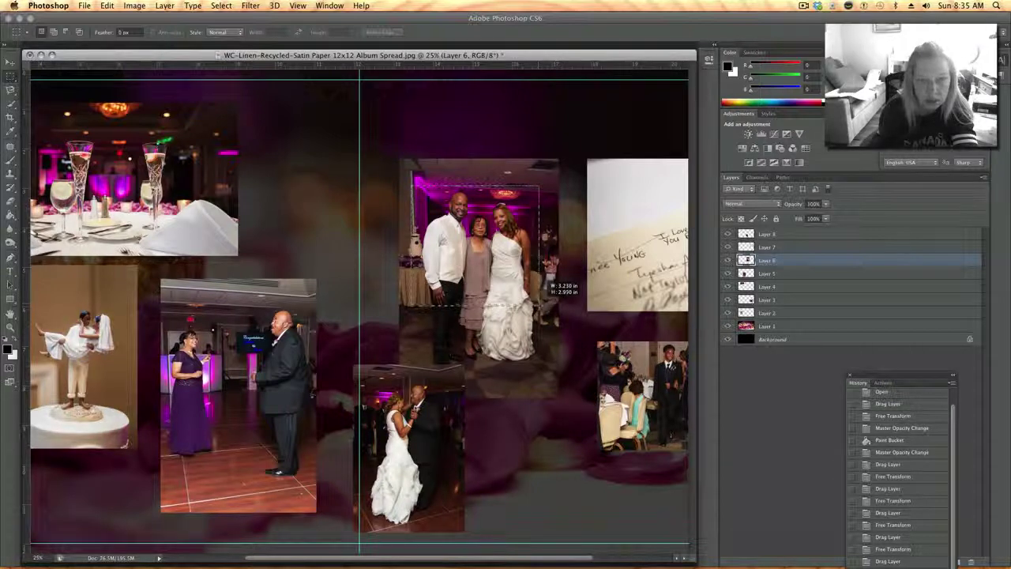
left_click_drag(539, 305, 539, 306)
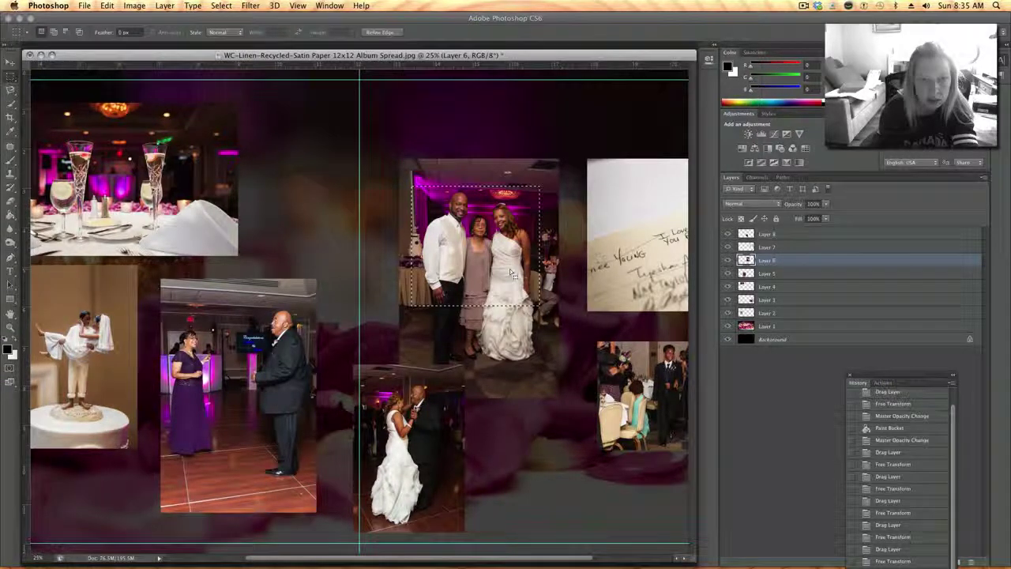
left_click_drag(504, 273, 507, 273)
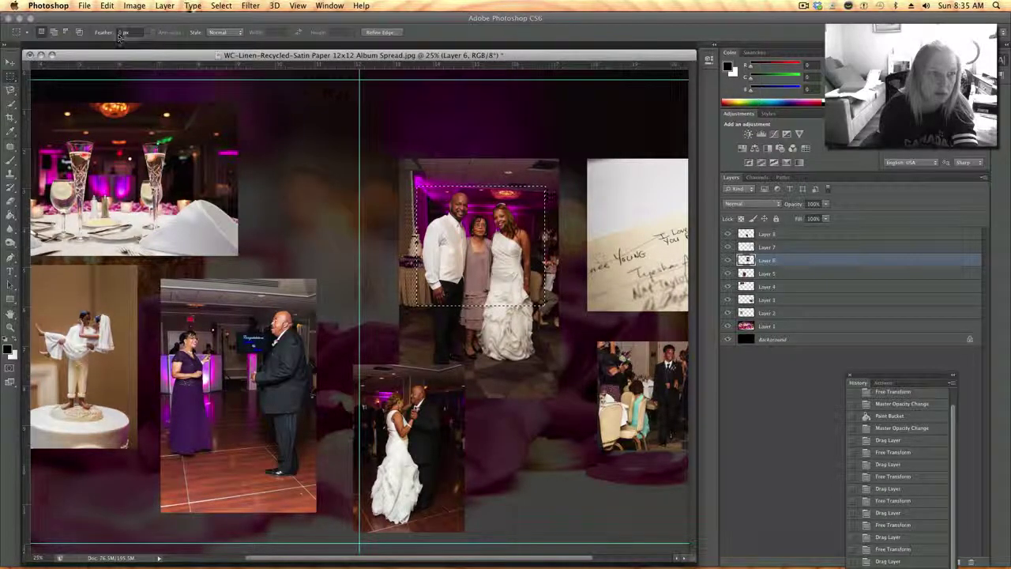
left_click(220, 5)
left_click(230, 48)
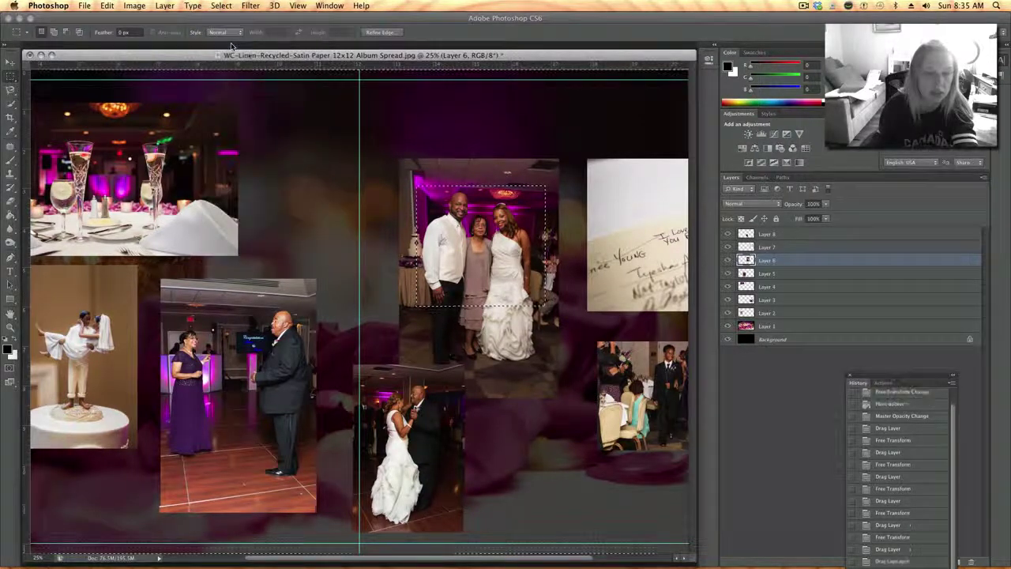
left_click(107, 6)
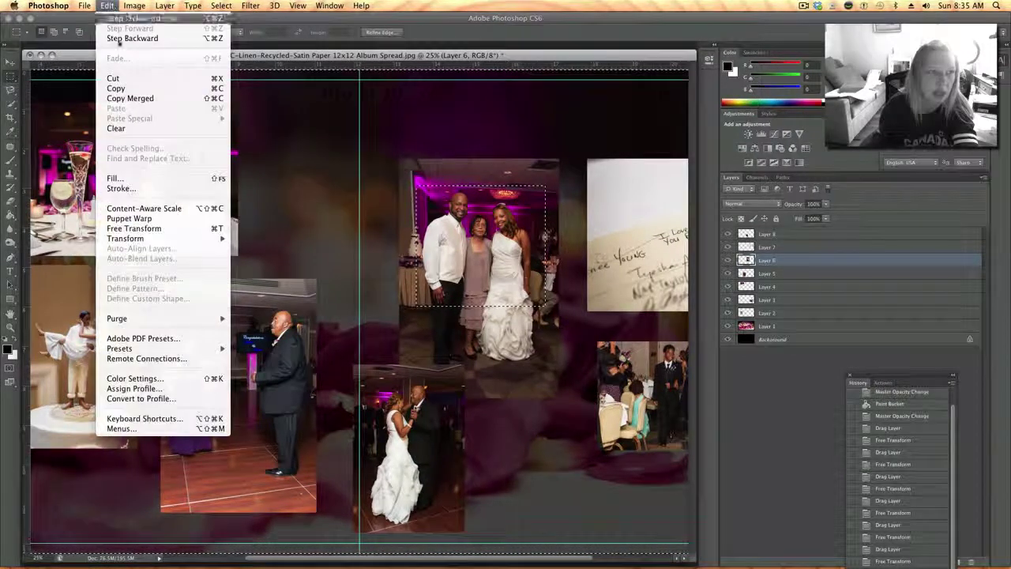
left_click(113, 78)
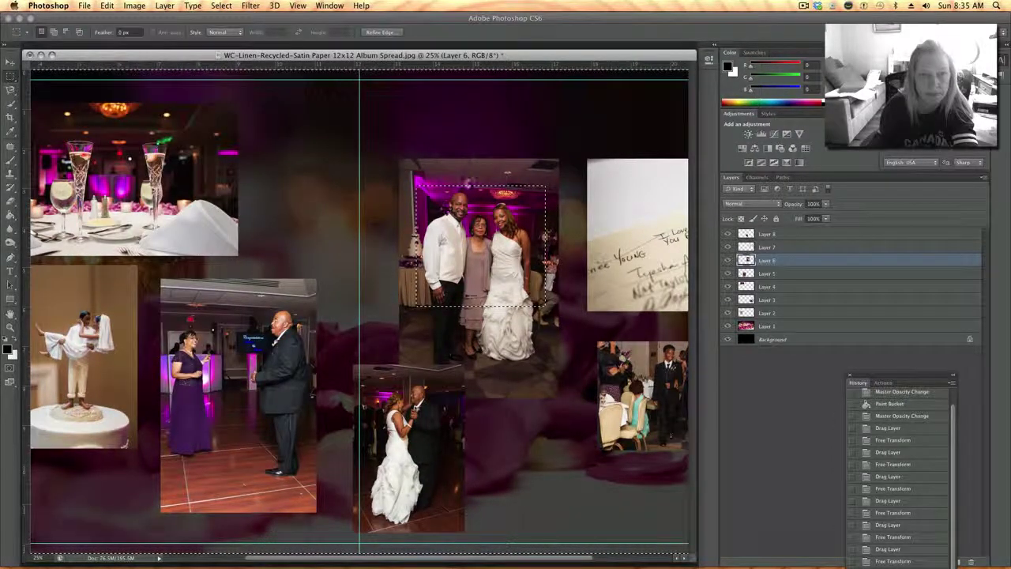
key("ctrl+d")
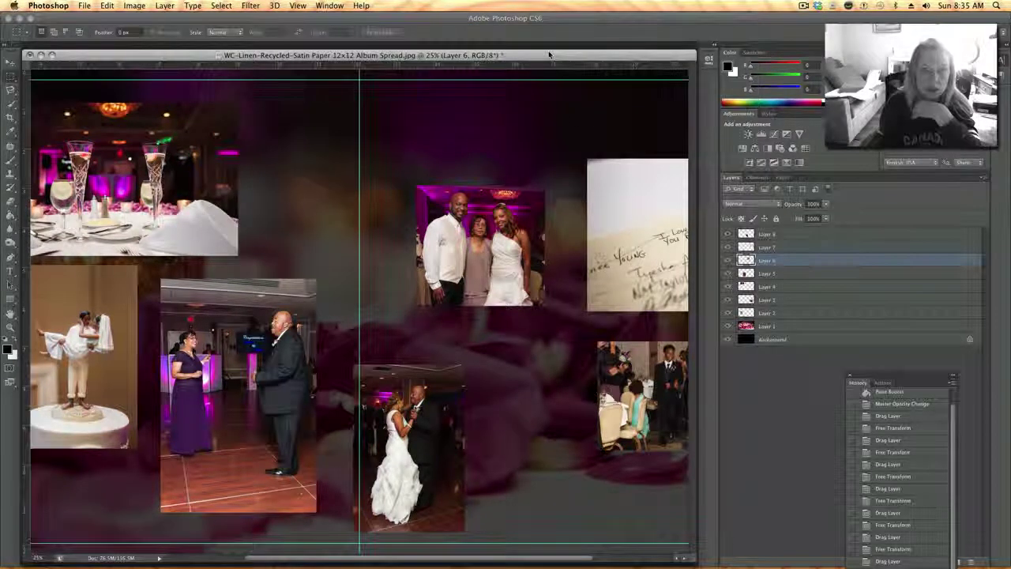
Crop the walking couple photo's sides by removing everything outside a rectangular selection around the couple on Layer 3, and deselect.
left_click_drag(551, 56, 622, 56)
key("super+minus")
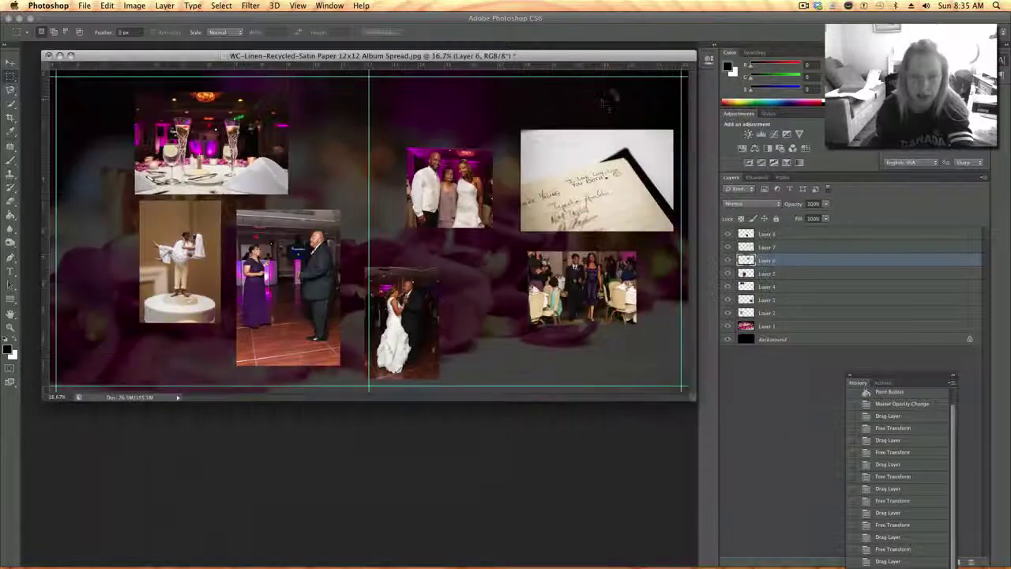
left_click(10, 61)
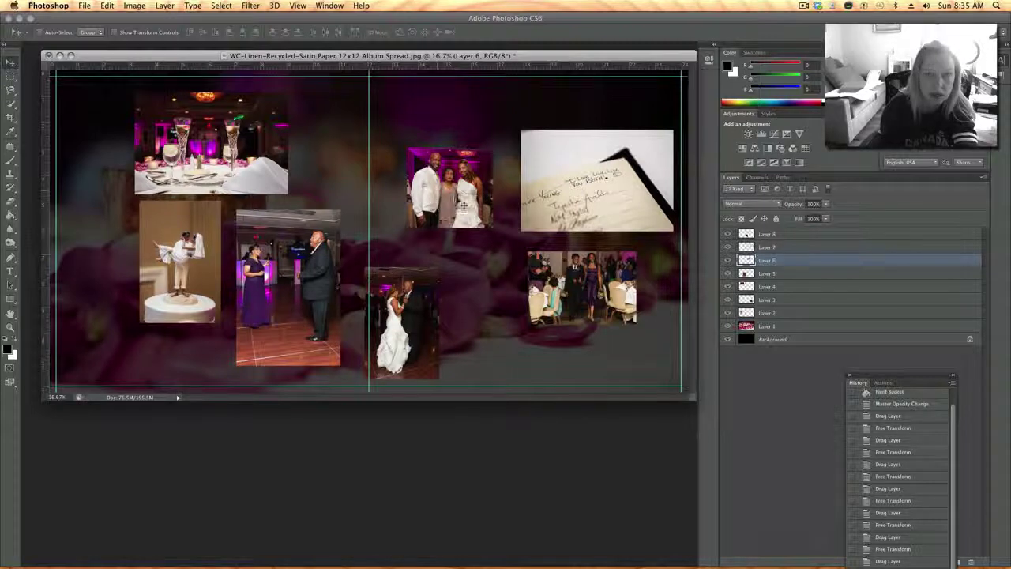
left_click(11, 76)
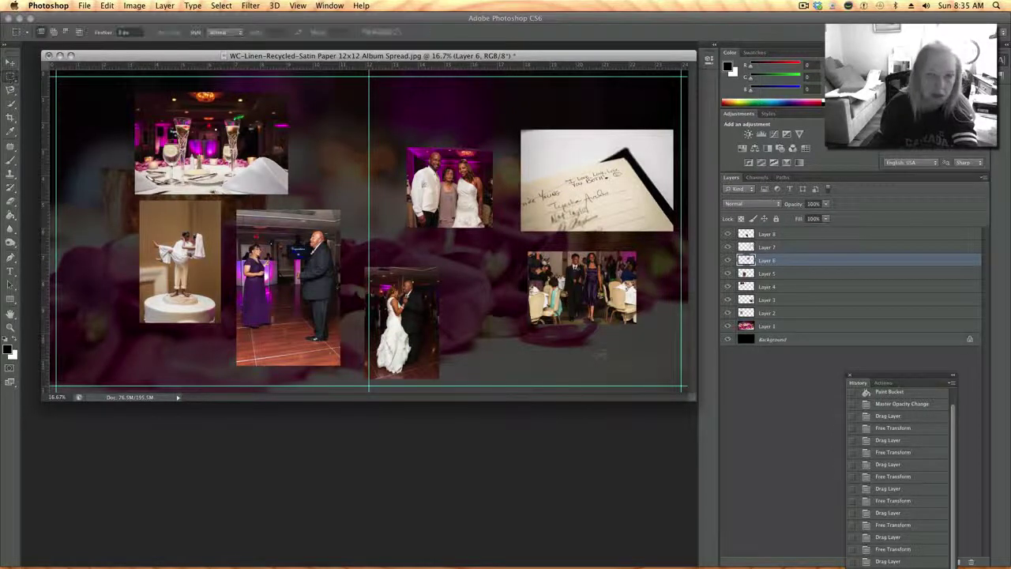
left_click(793, 300)
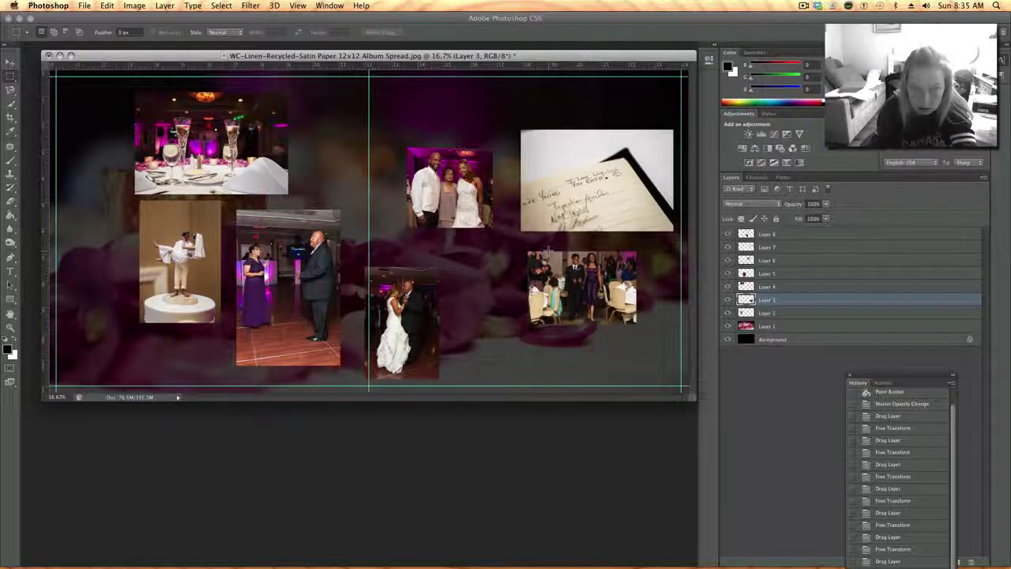
left_click_drag(548, 251, 637, 324)
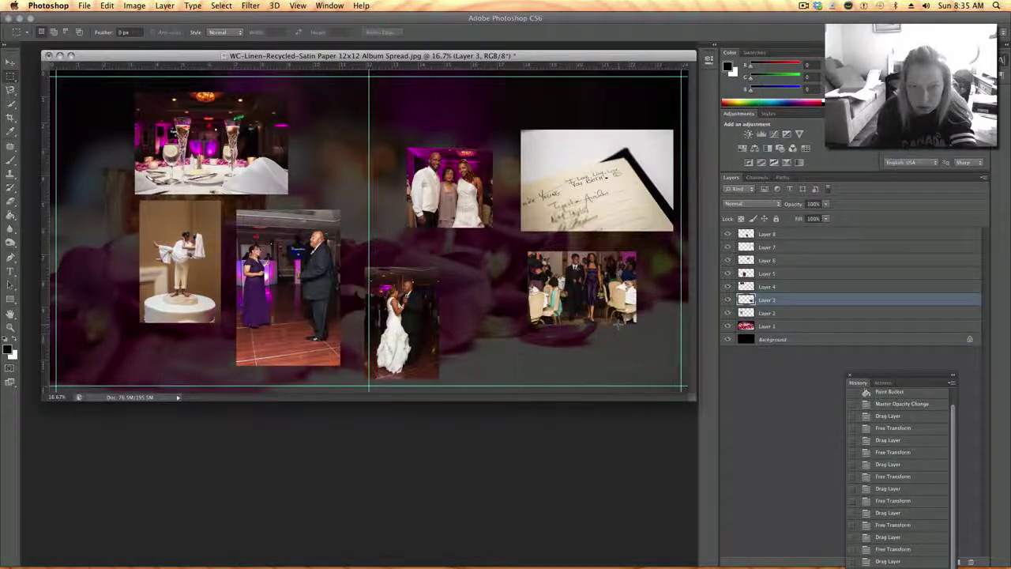
left_click(229, 6)
left_click(225, 51)
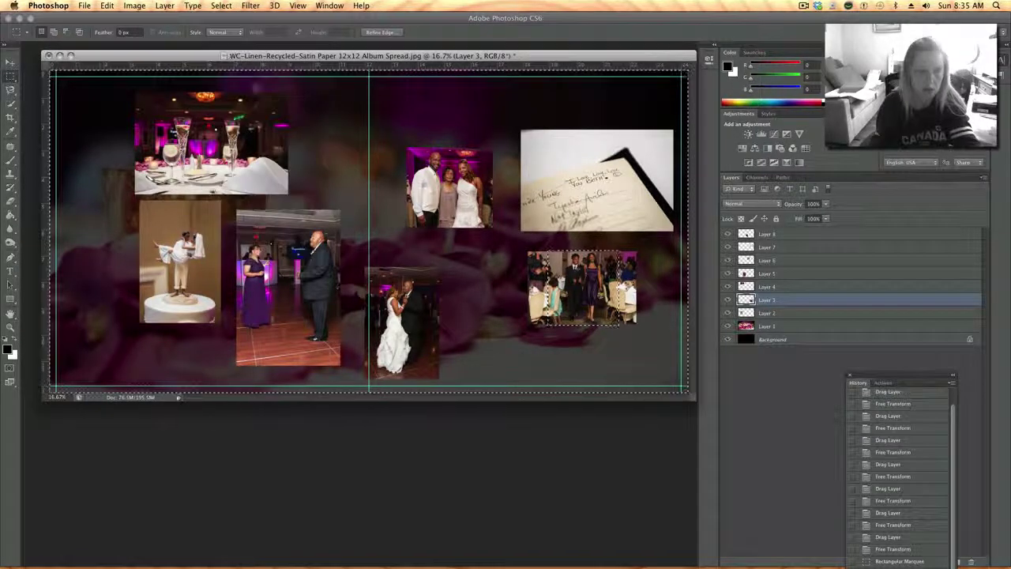
key("Delete")
key("ctrl+d")
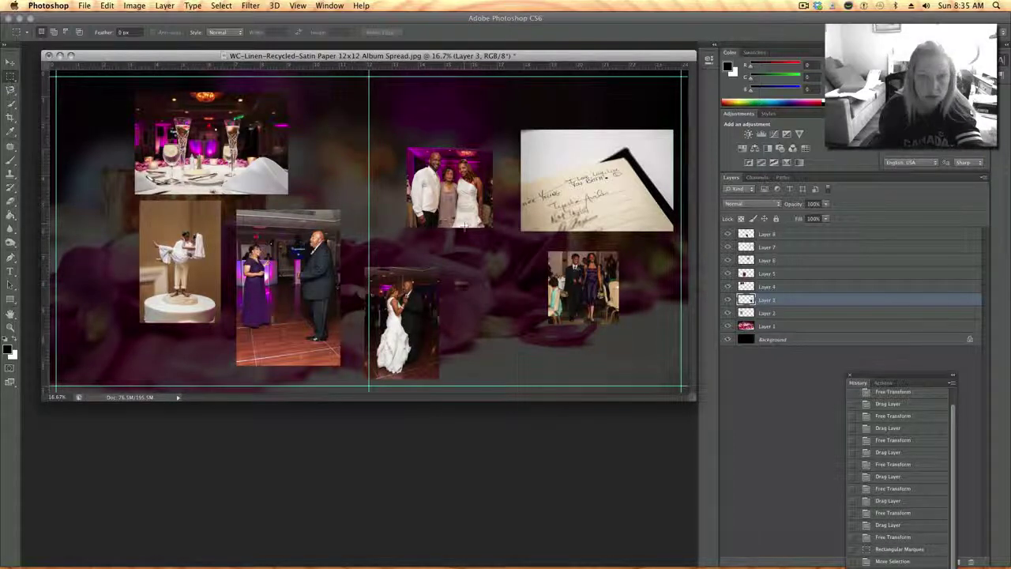
Move the first-dance photo beneath the group photo and enlarge it proportionally up toward the group's lower edge.
left_click(10, 62)
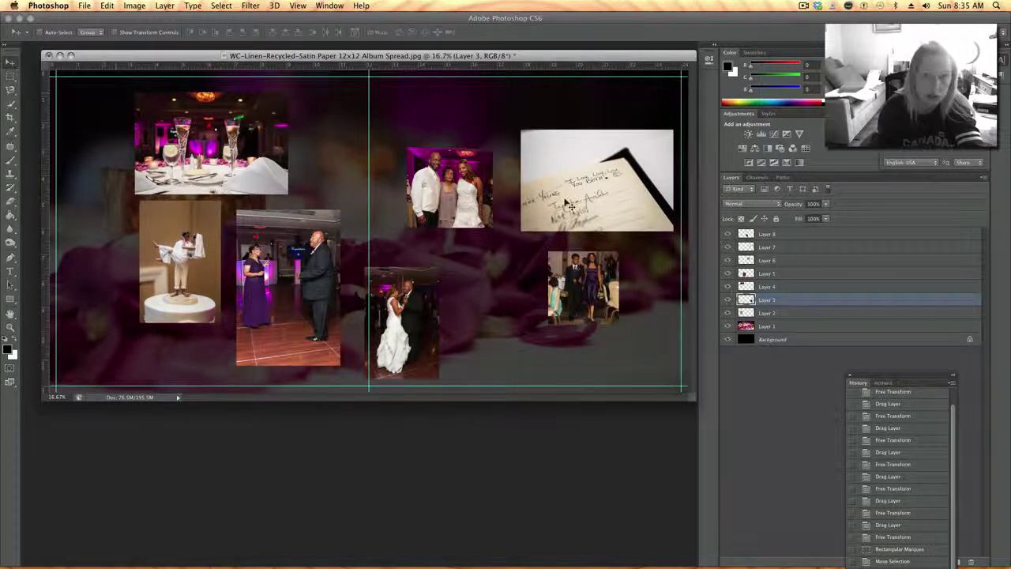
left_click(765, 235)
left_click_drag(426, 321, 448, 304)
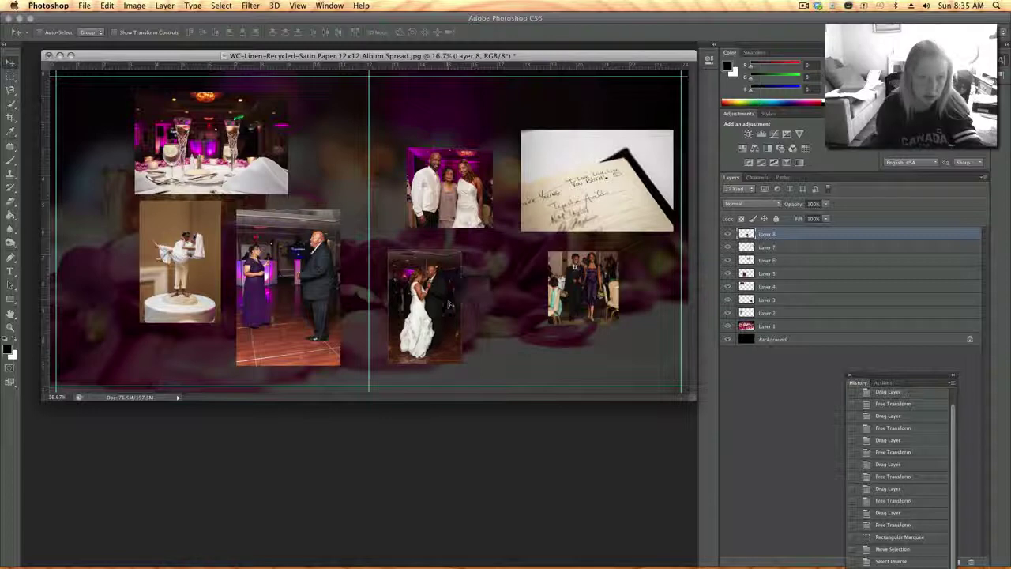
key("super+t")
left_click_drag(459, 253, 490, 209)
key("Return")
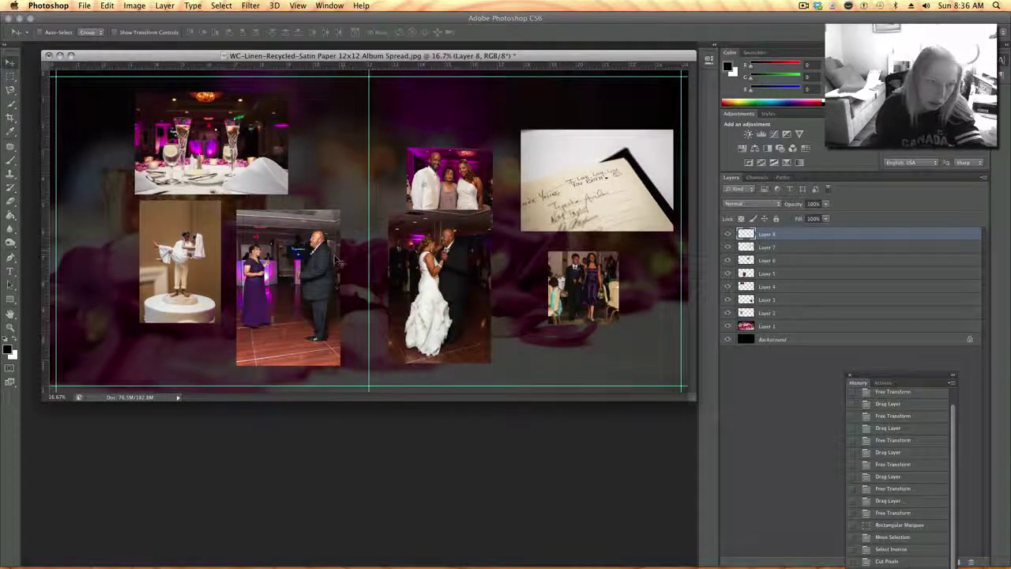
Match the first-dance photo's size to the purple-dress photo by overlaying and scaling it, and return it beneath the group photo.
left_click_drag(462, 251, 295, 269)
key("super+t")
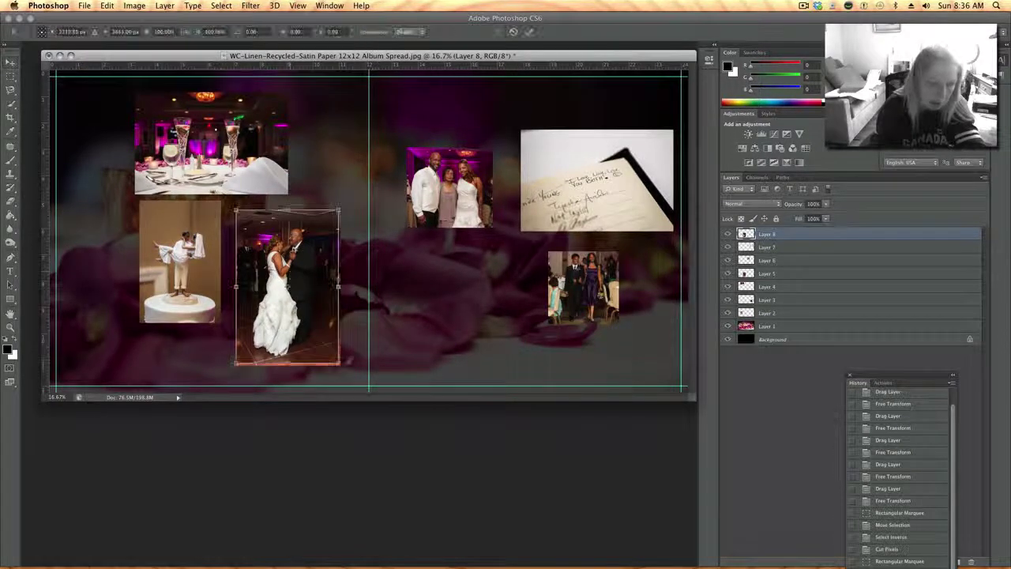
left_click_drag(339, 364, 341, 366)
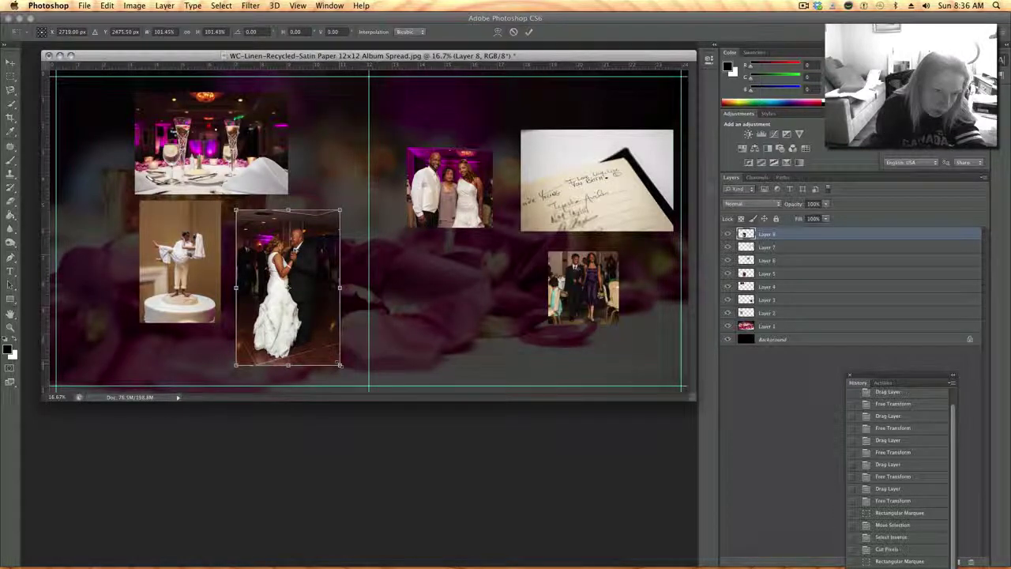
left_click_drag(289, 288, 444, 287)
key("Return")
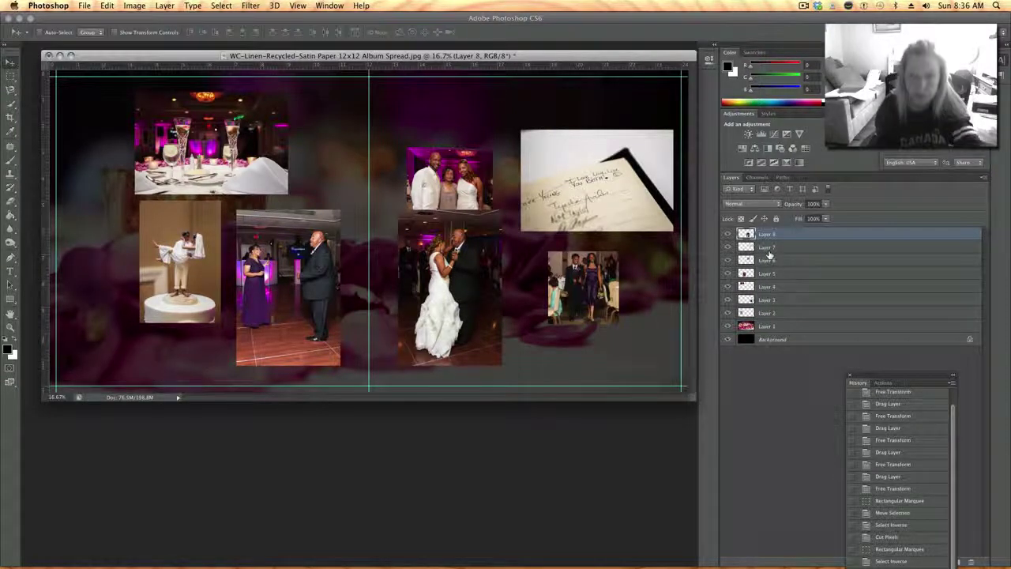
Move the handwritten note photo on Layer 7 up and slightly left on the right page.
left_click(768, 248)
key("ctrl+t")
left_click_drag(601, 191, 588, 159)
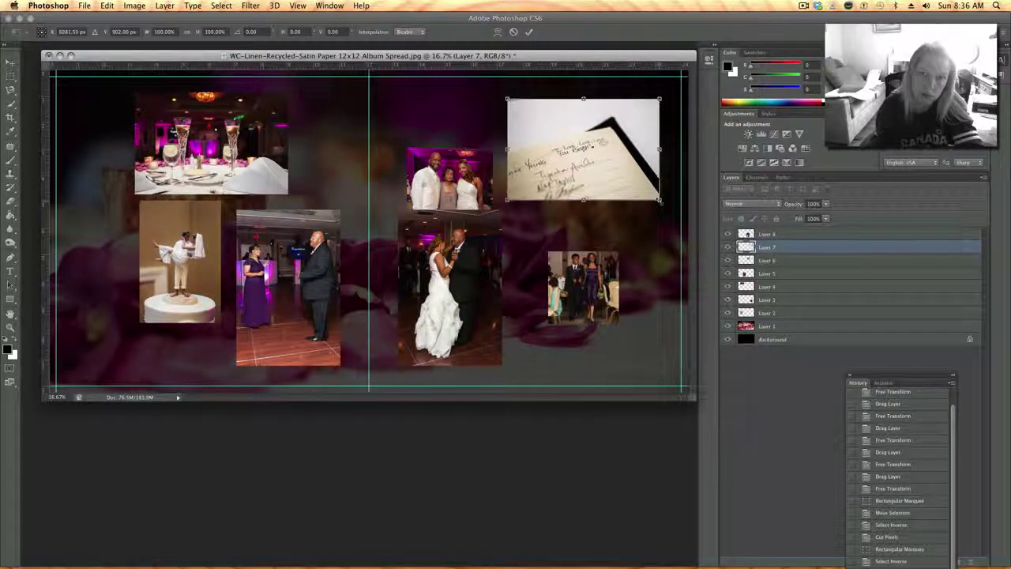
key("Return")
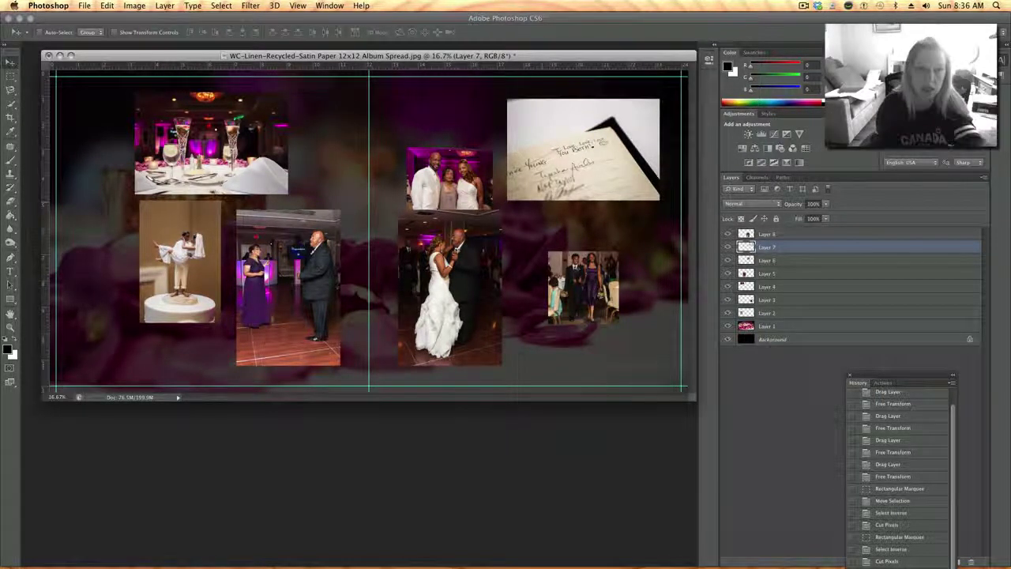
Move the group photo on Layer 6 up beside the handwritten note, aligning its left edge with the first-dance photo.
left_click(764, 260)
key("ctrl+t")
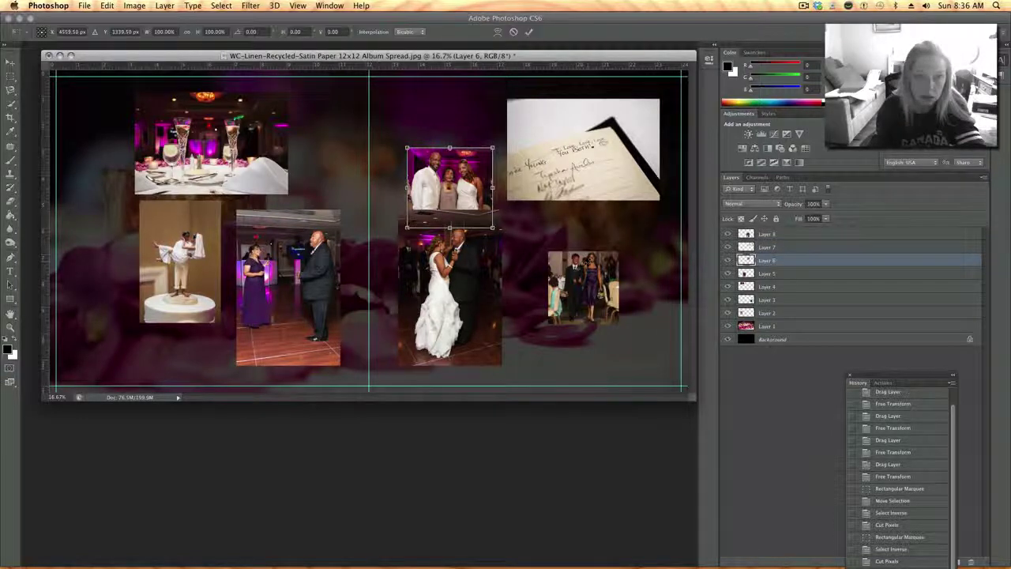
left_click_drag(447, 174, 439, 124)
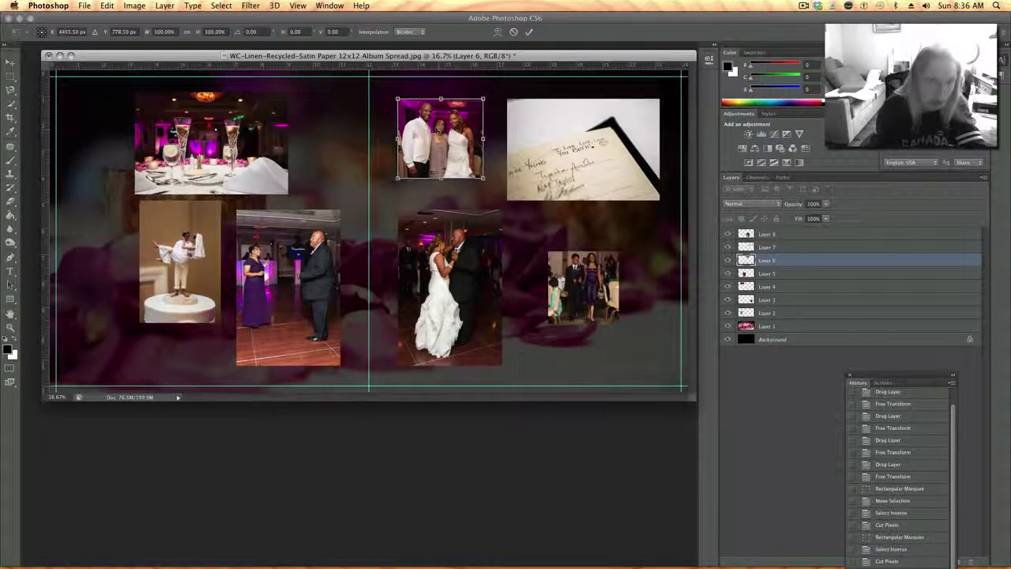
Show the grid and enlarge the group photo proportionally to about 121.6%, matching the first-dance photo's width and reaching the note photo's lower edge.
left_click(292, 7)
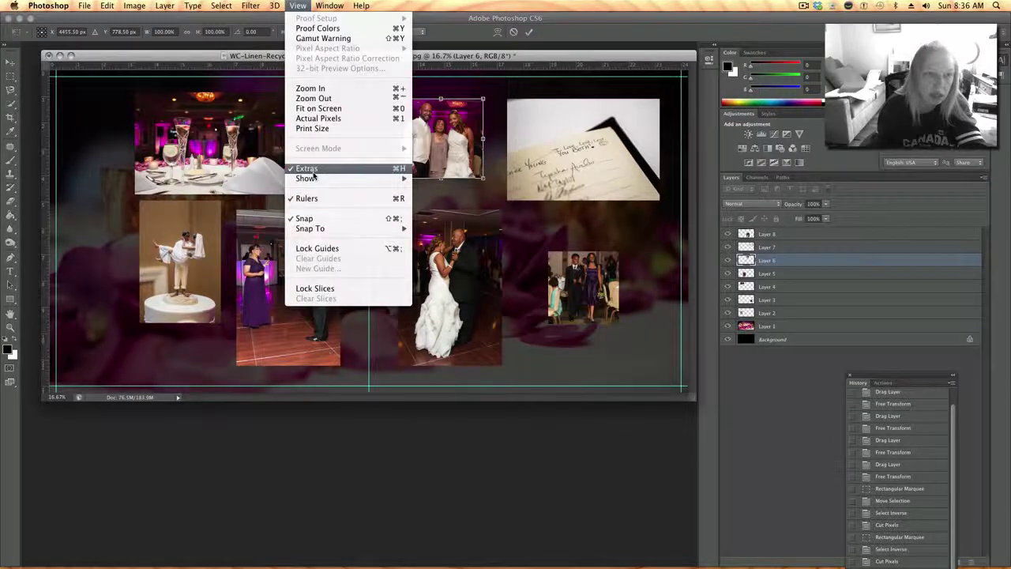
mouse_move(332, 179)
left_click(463, 207)
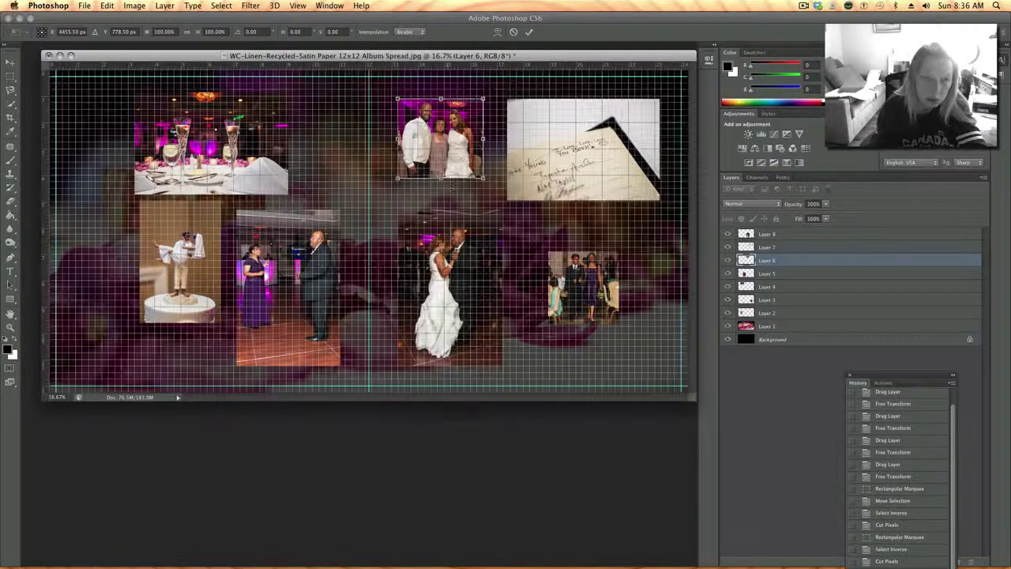
mouse_move(422, 143)
left_mouse_down()
mouse_move(423, 172)
mouse_move(423, 147)
left_mouse_up()
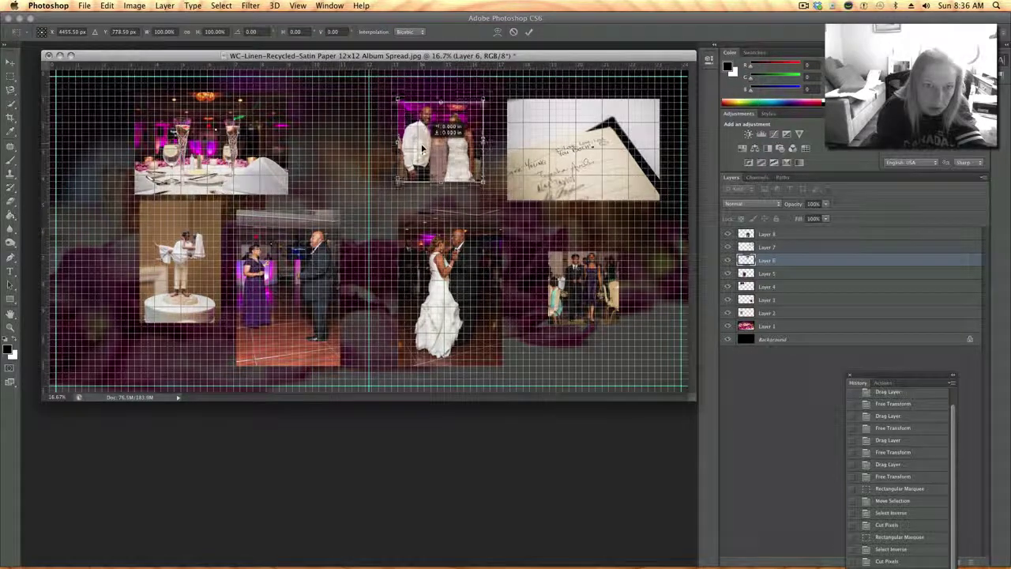
left_click_drag(480, 181, 503, 199)
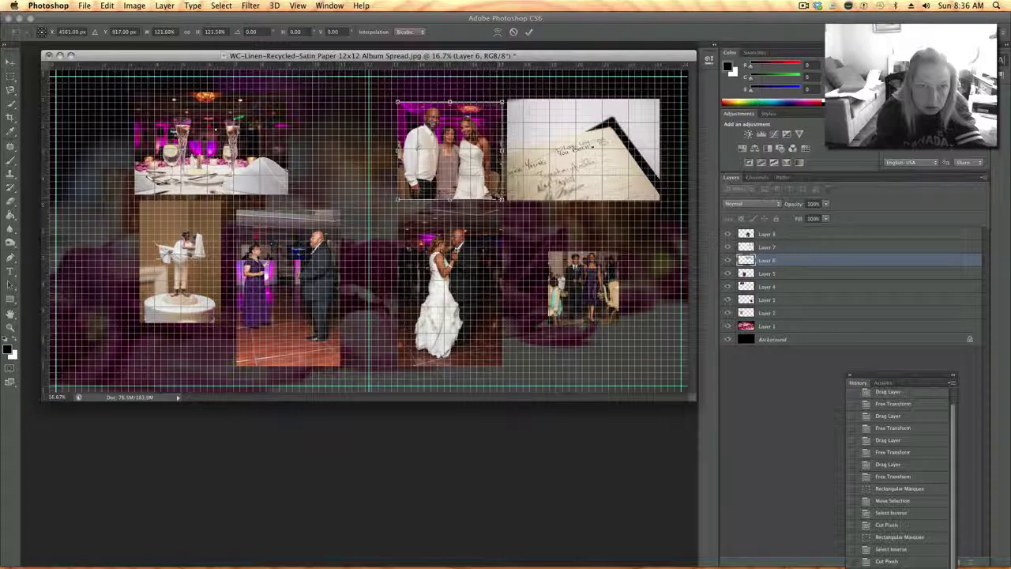
key("Return")
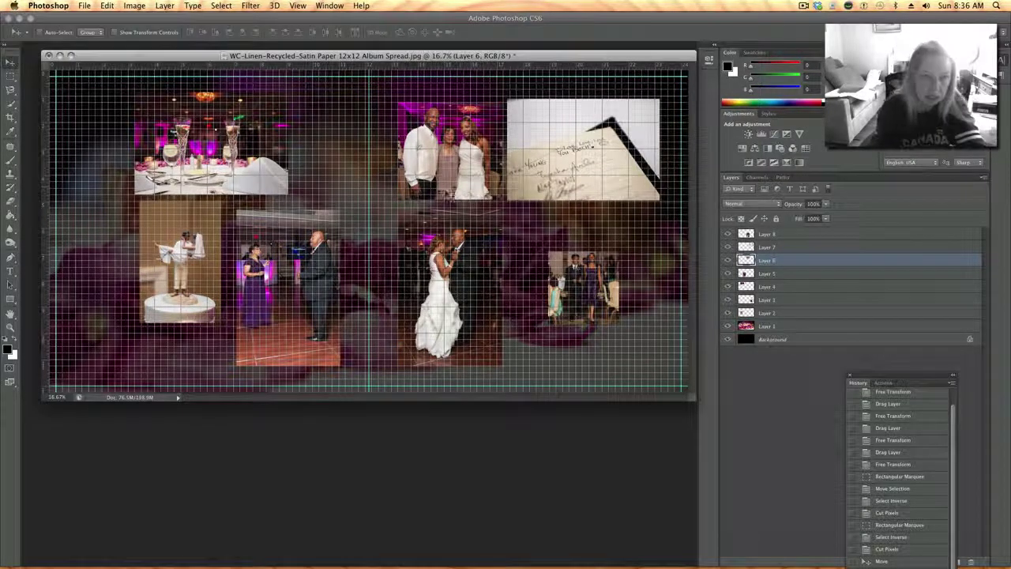
Hide the grid overlay while keeping the guides shown.
left_click(252, 6)
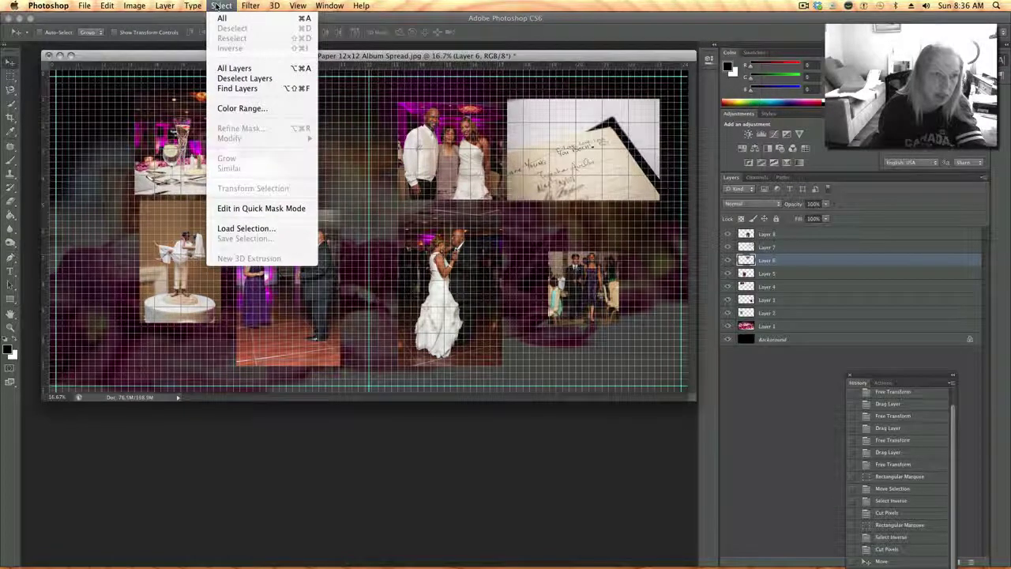
mouse_move(297, 6)
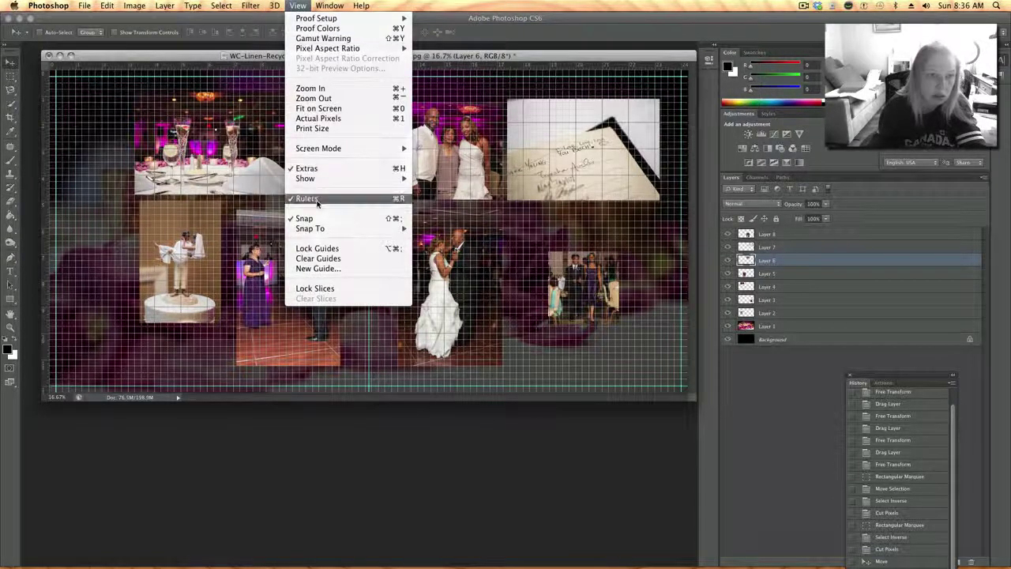
mouse_move(316, 178)
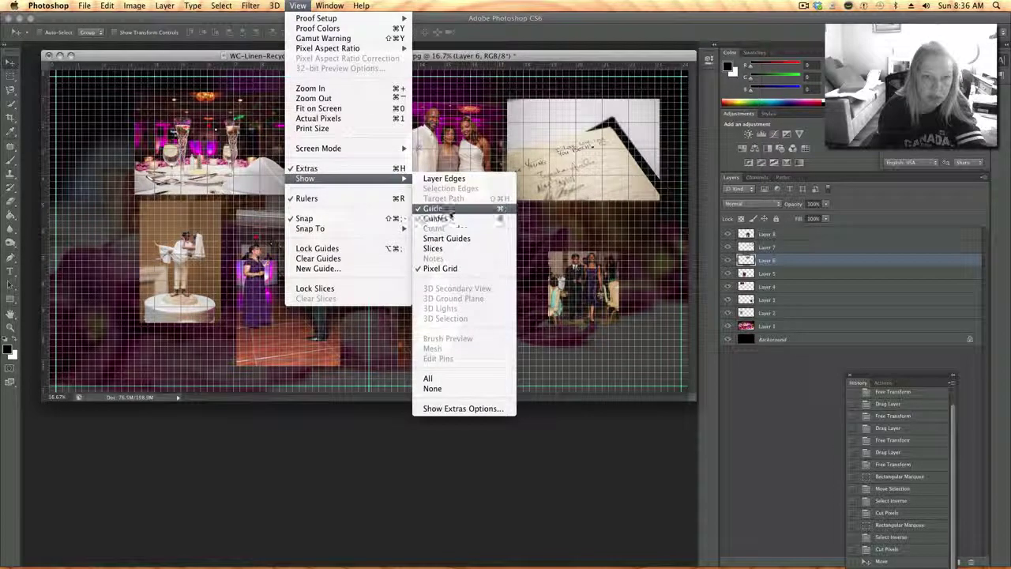
left_click(434, 209)
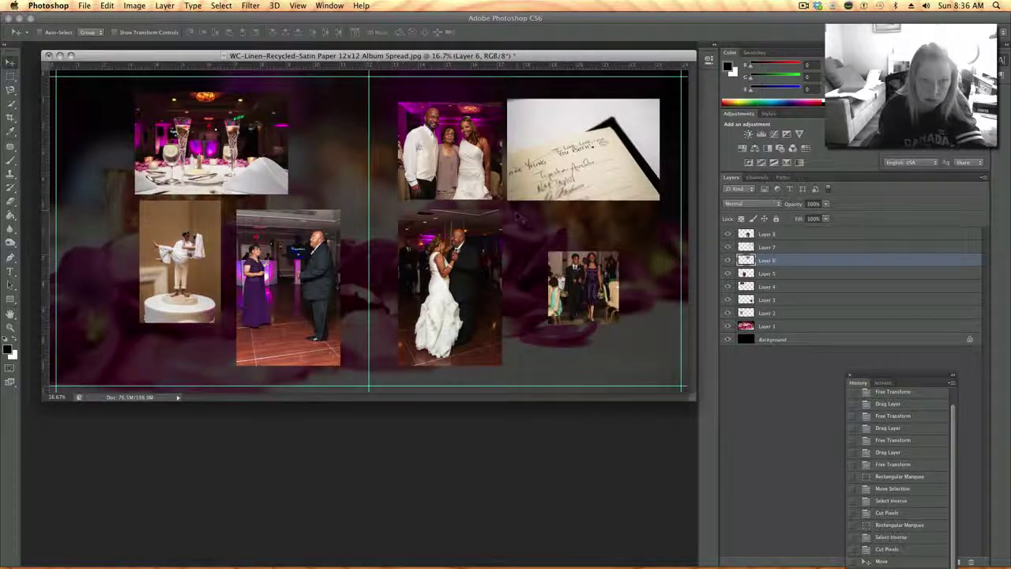
Enlarge the walking couple photo on Layer 3 proportionally to about 215.6% and fit it beneath the handwritten note, matching the note's width.
left_click(792, 304)
key("ctrl+t")
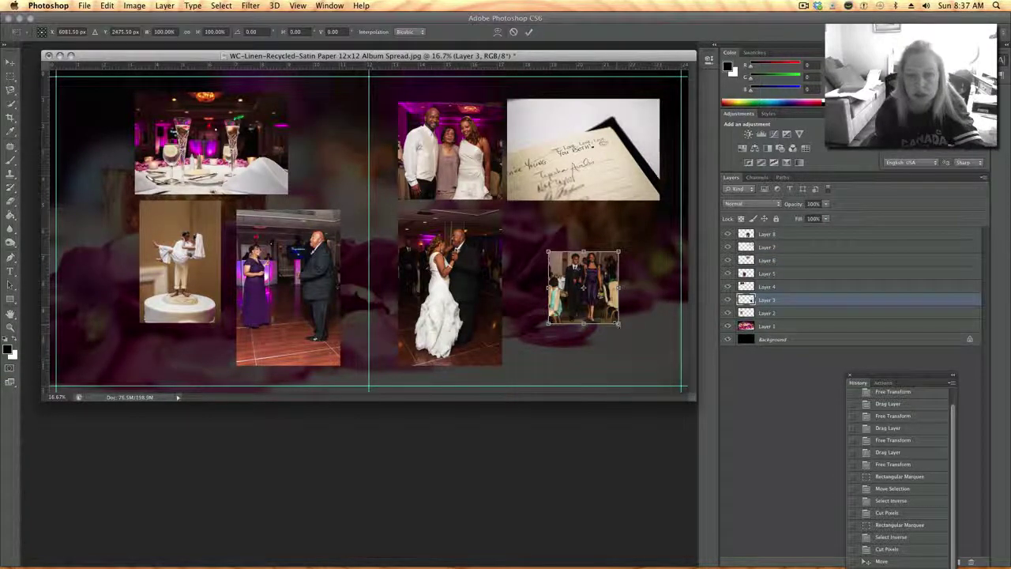
left_click_drag(619, 323, 676, 379)
left_click_drag(627, 307, 585, 269)
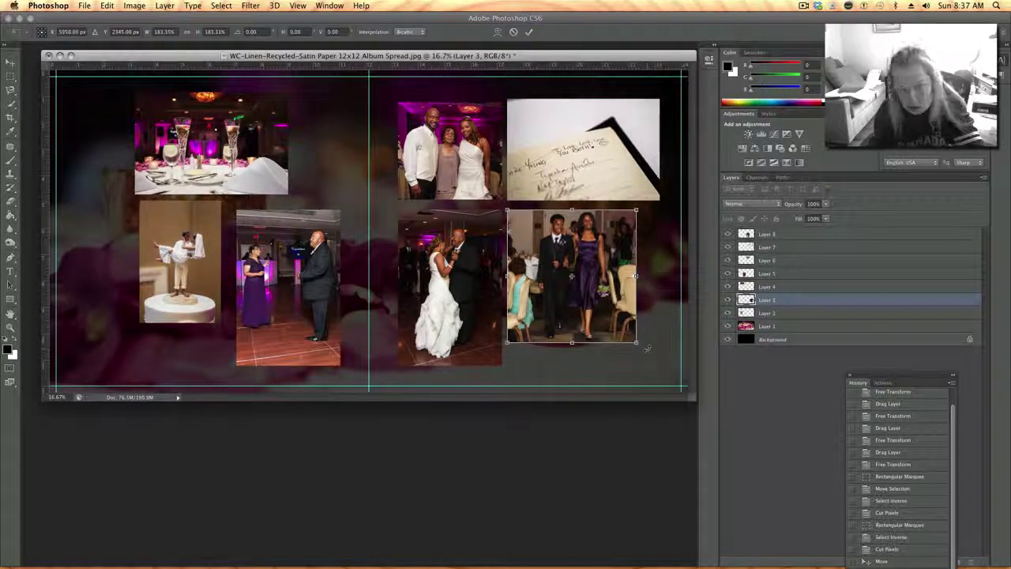
left_click_drag(636, 341, 660, 363)
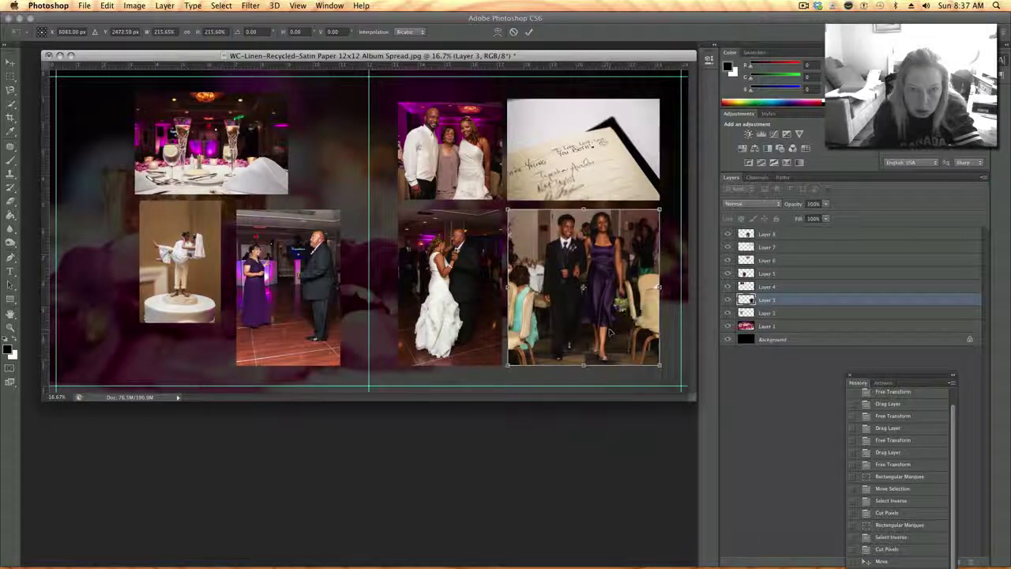
key("Return")
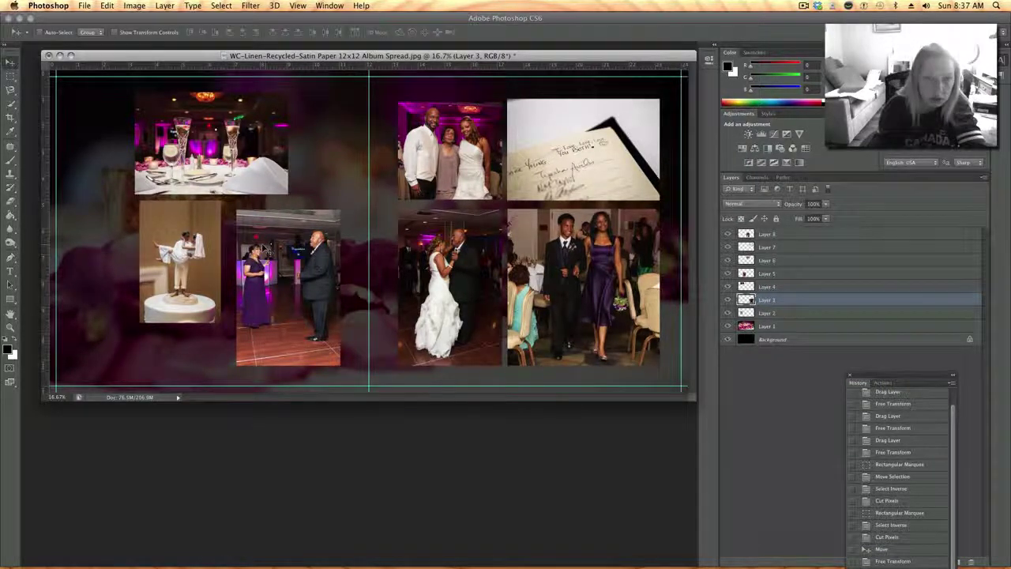
Move the champagne glasses photo on Layer 4 to the upper-left area of the left page and enlarge it proportionally.
left_click_drag(776, 284, 770, 287)
key("super+t")
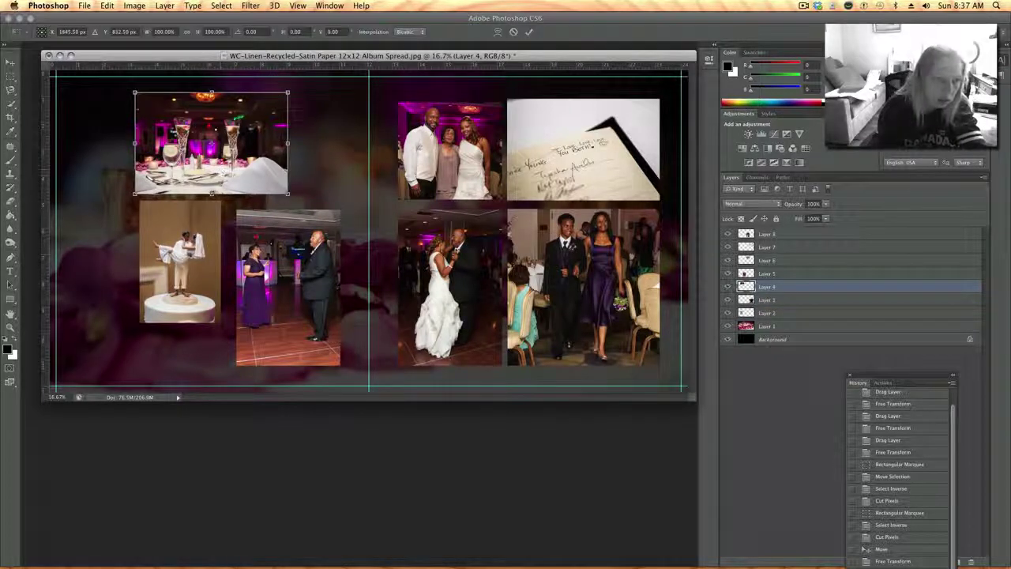
left_click_drag(208, 142, 145, 142)
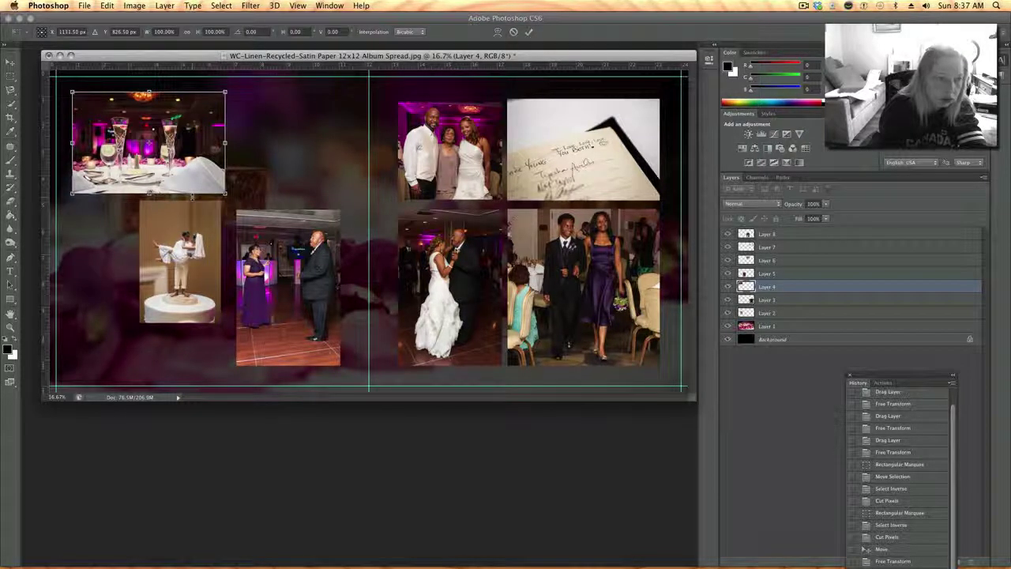
left_click_drag(226, 193, 256, 212)
left_click_drag(220, 164, 216, 158)
key("Return")
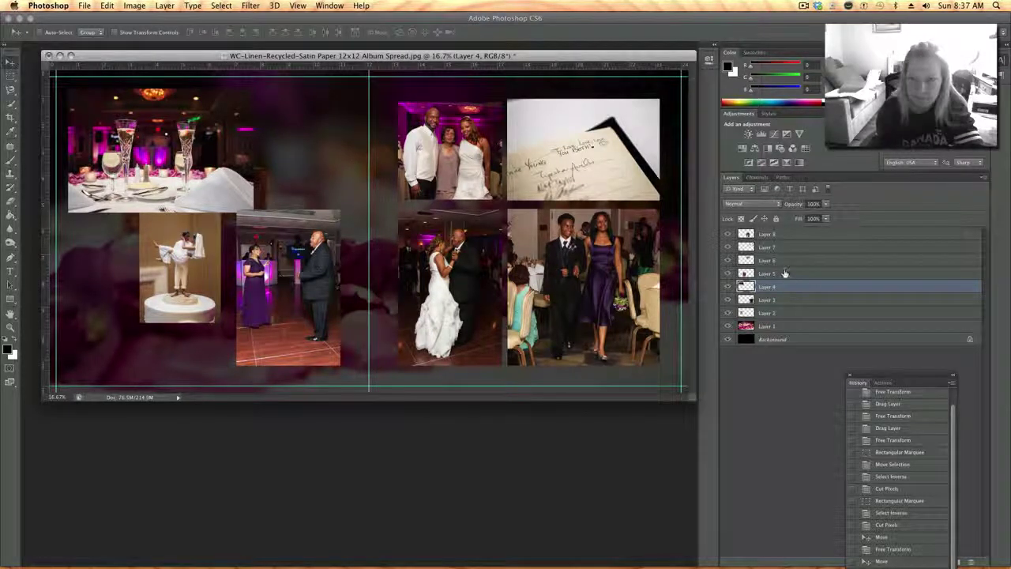
Move the purple-dress photo on Layer 5 to the right of the champagne glasses photo and enlarge it proportionally to about 120%.
left_click(784, 274)
key("ctrl+t")
left_click_drag(288, 287, 316, 167)
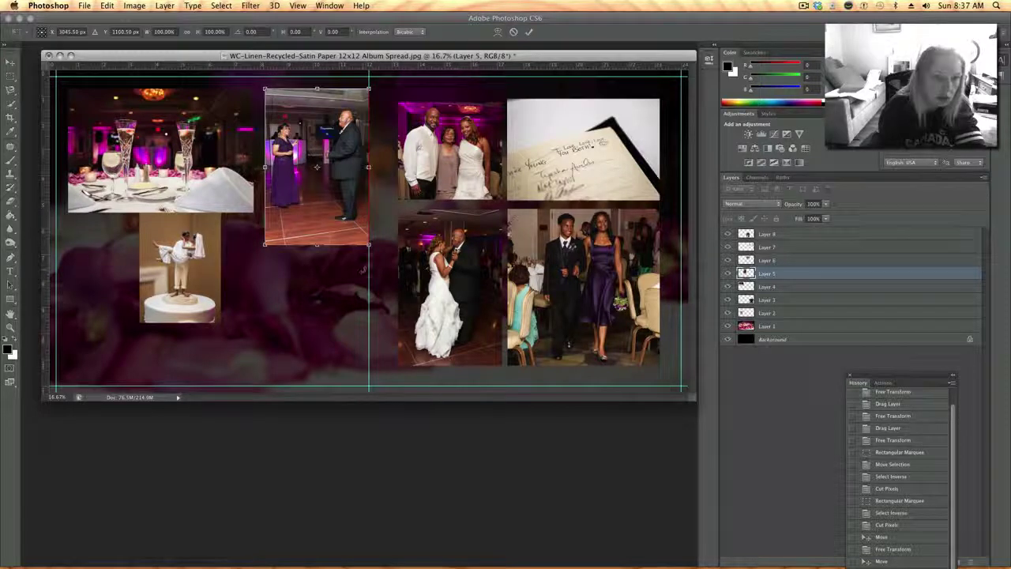
left_click_drag(368, 244, 380, 286)
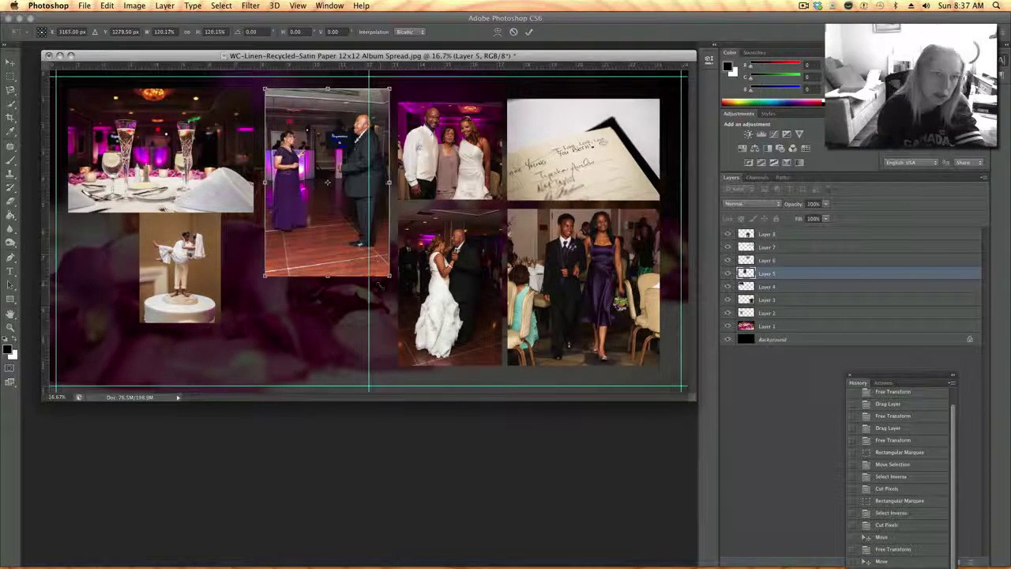
left_click_drag(324, 231, 322, 267)
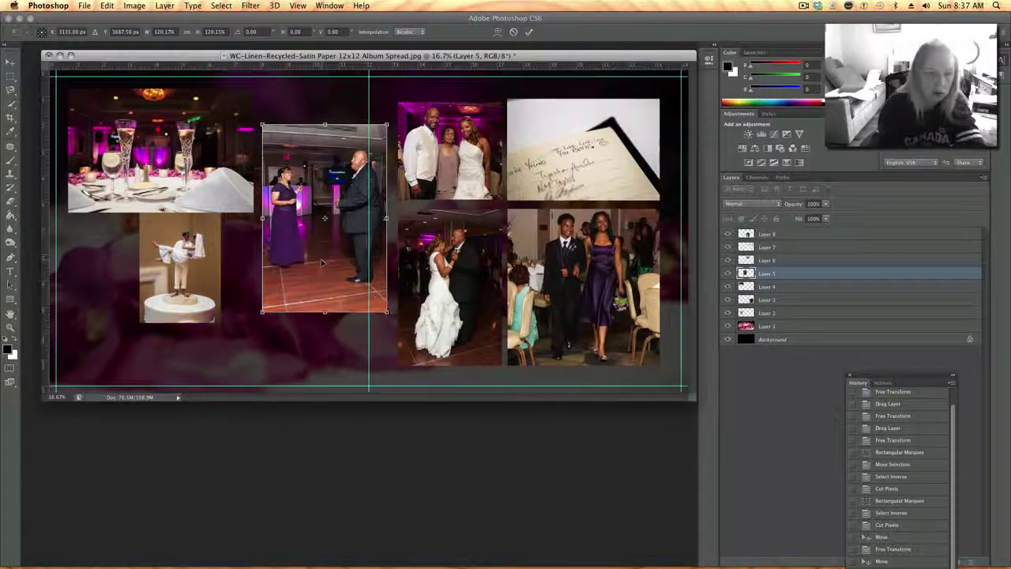
key("Return")
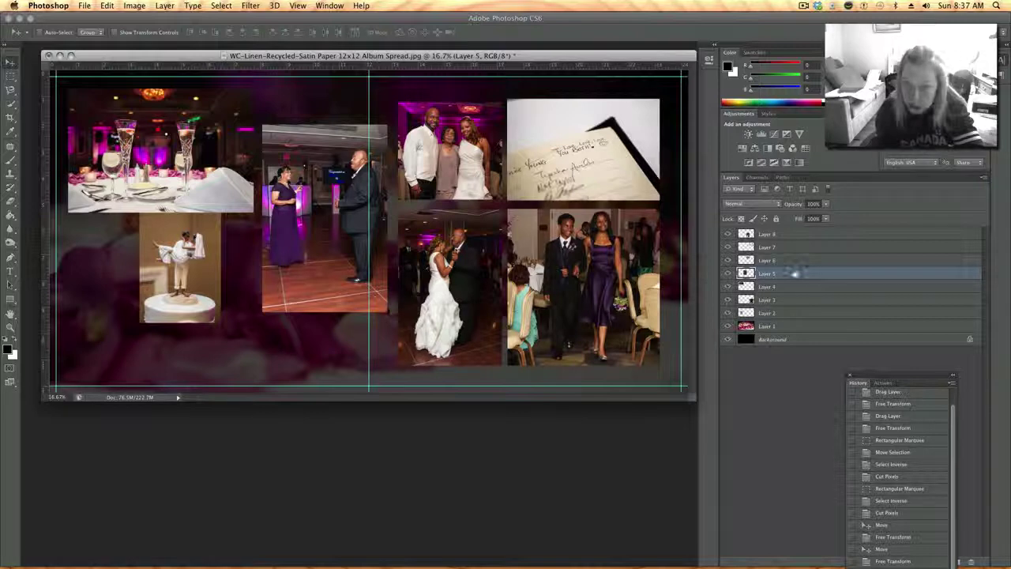
Move the cake topper photo on Layer 2 beneath the champagne glasses photo and enlarge it to fit above the bottom guide.
left_click(782, 313)
key("ctrl+t")
left_click_drag(170, 260, 98, 266)
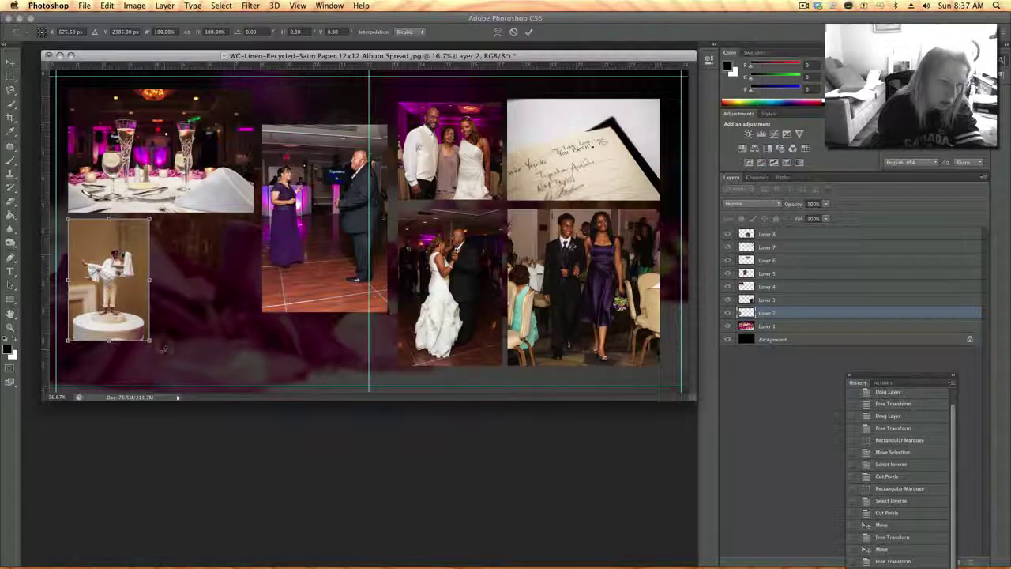
left_click_drag(150, 340, 195, 393)
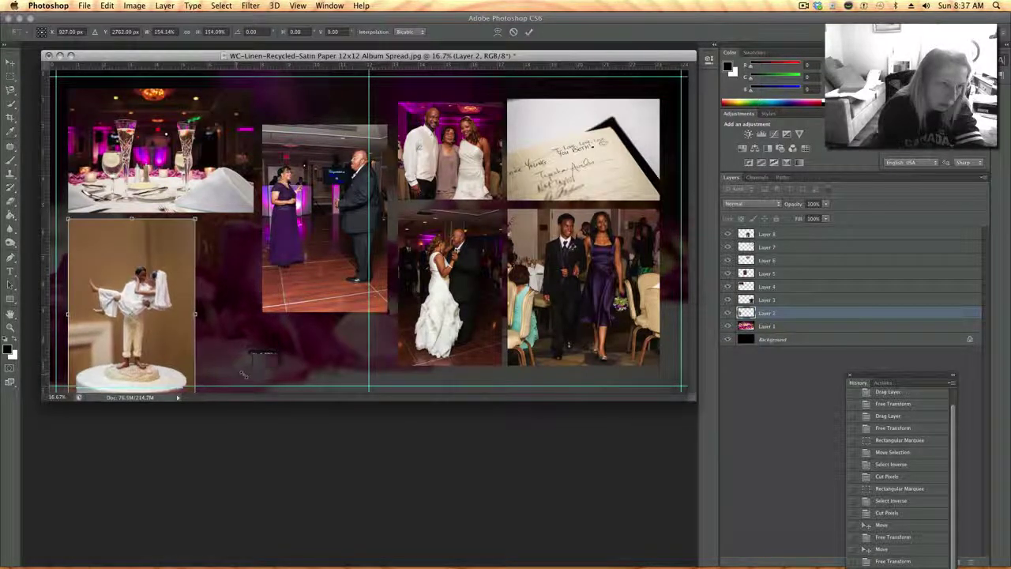
left_click_drag(158, 310, 183, 281)
left_click_drag(182, 237, 169, 256)
left_click_drag(209, 198, 195, 232)
key("Return")
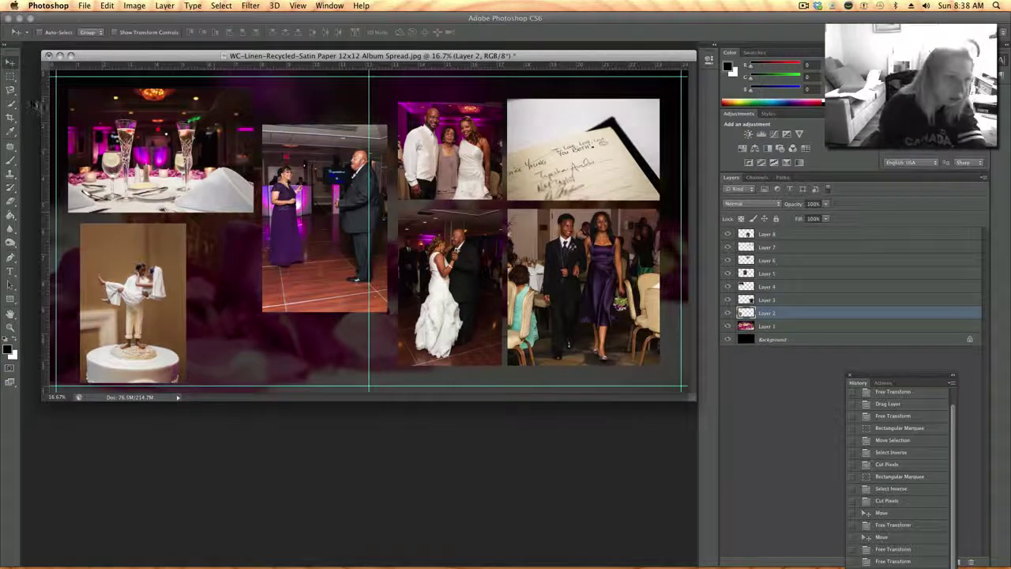
Trim the cake topper photo's upper and lower edges by cutting rectangular selections across them.
left_click(11, 76)
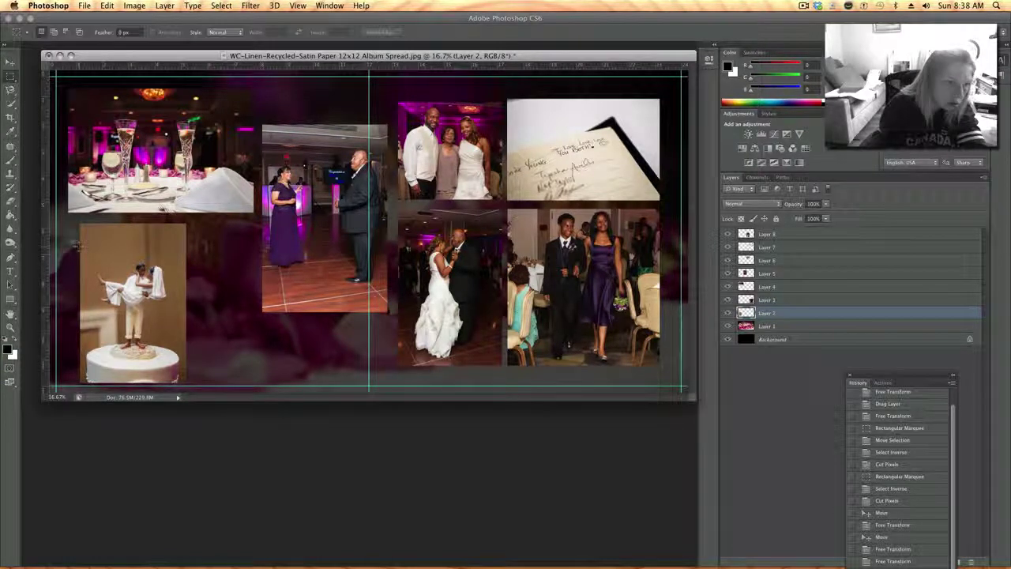
mouse_move(75, 243)
left_mouse_down()
mouse_move(241, 190)
mouse_move(241, 201)
left_mouse_up()
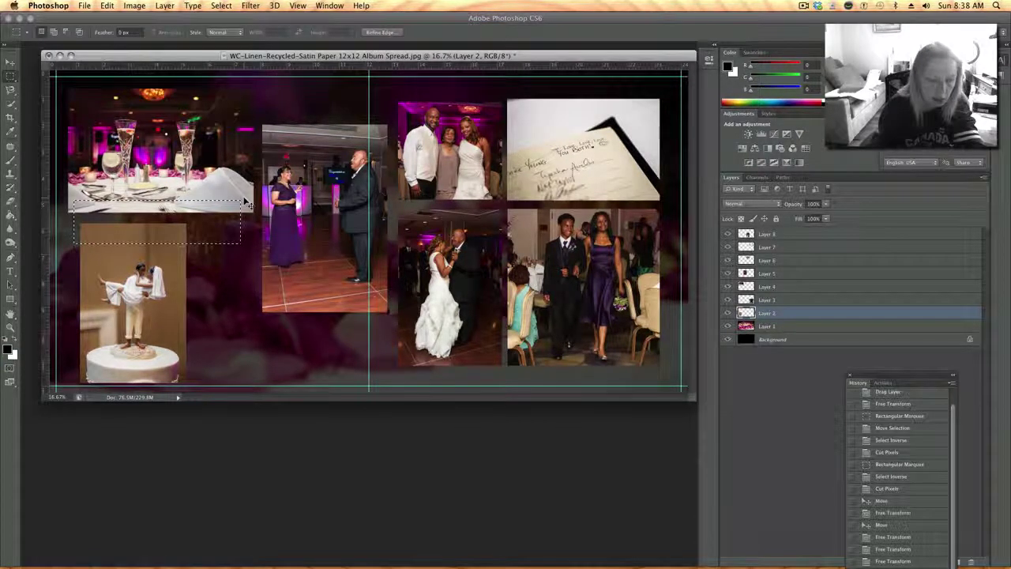
key("ctrl+x")
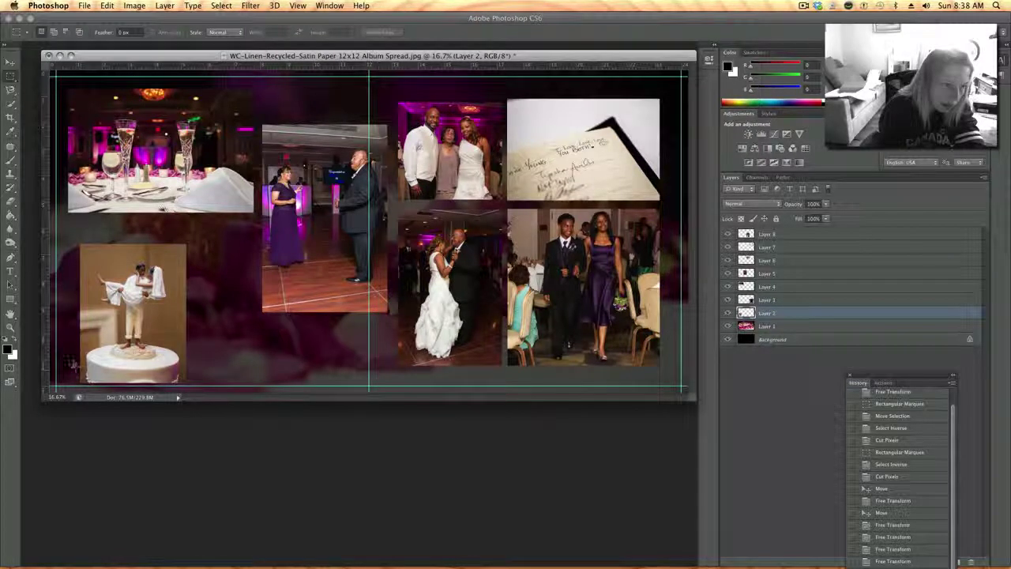
left_click_drag(69, 351, 206, 391)
key("ctrl+x")
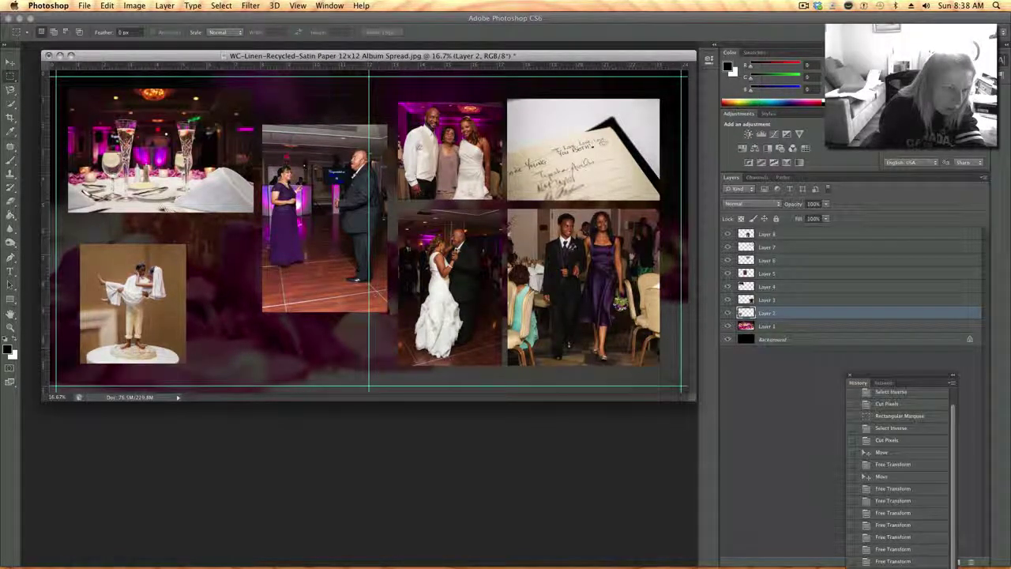
left_click_drag(207, 258, 54, 189)
key("ctrl+x")
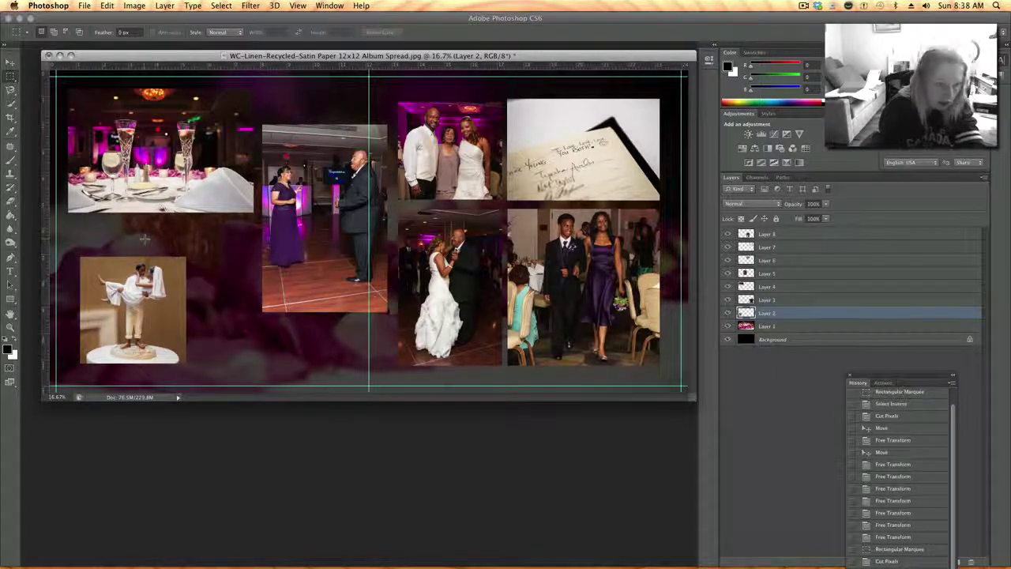
Enlarge the trimmed cake topper photo proportionally and align its left edge with the champagne glasses photo just above it.
key("ctrl+t")
left_click_drag(184, 256, 225, 215)
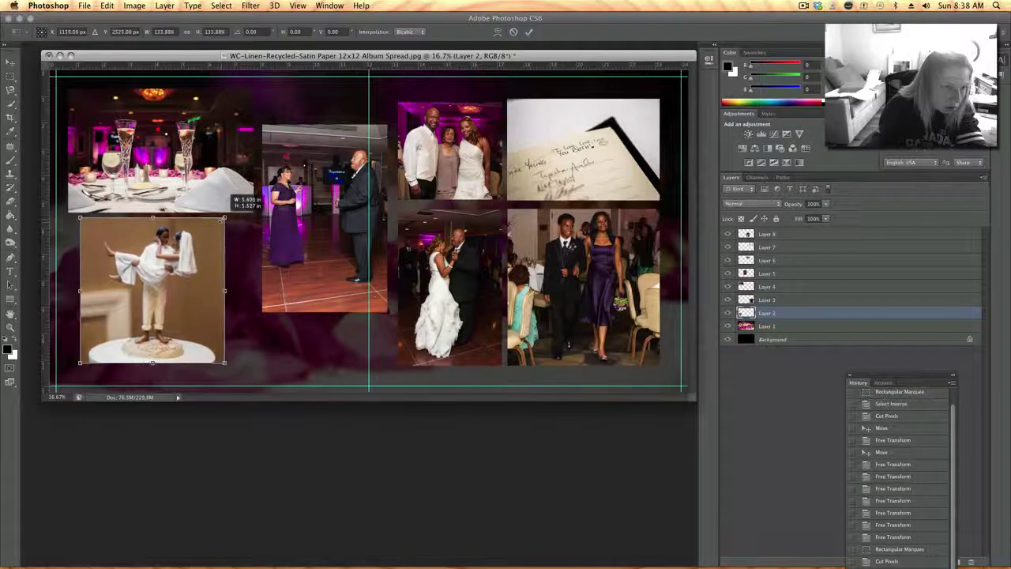
left_click_drag(162, 268, 147, 283)
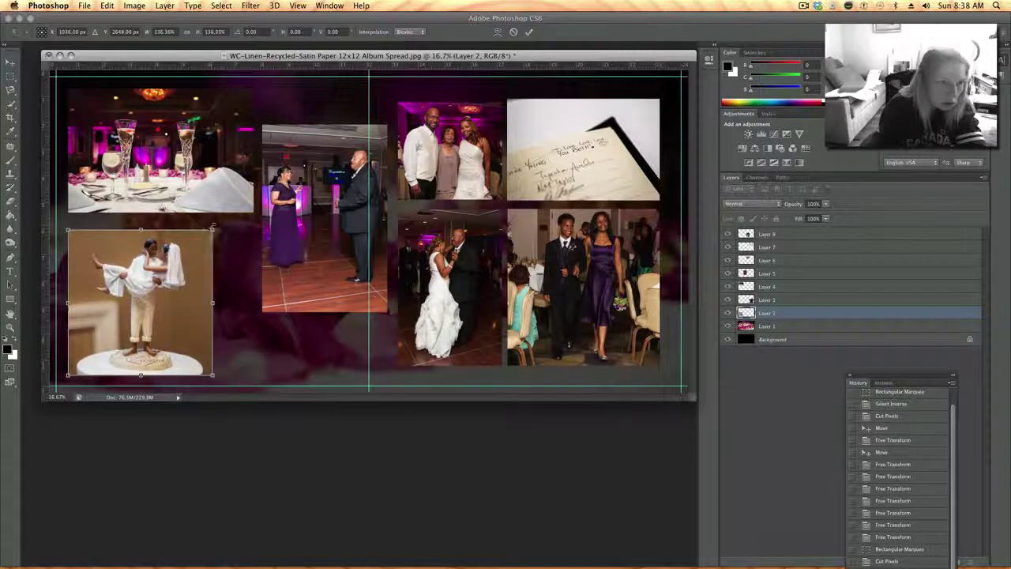
left_click_drag(213, 229, 229, 215)
key("Return")
key("m")
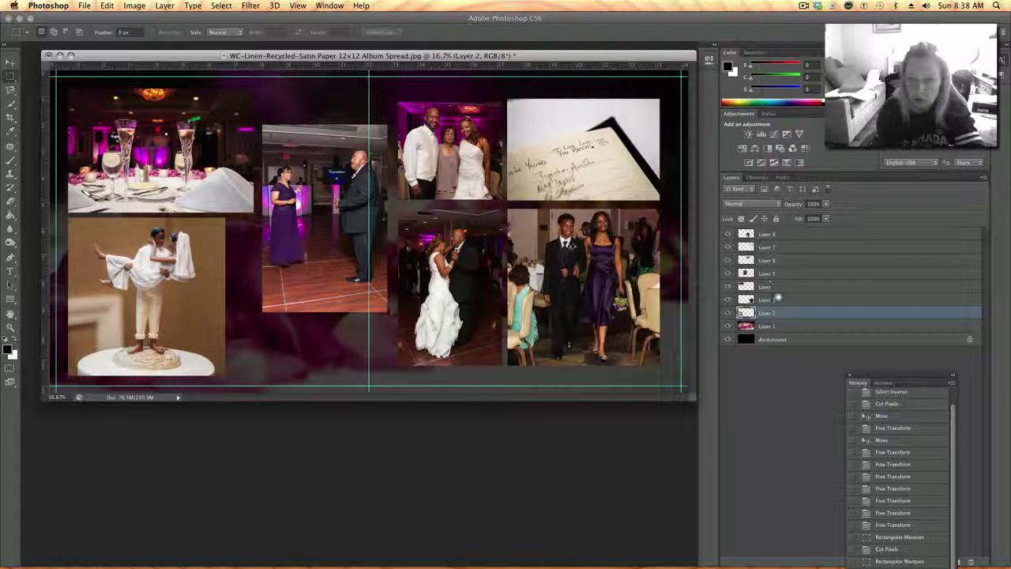
Shrink the champagne glasses photo on Layer 4 proportionally to about 86% and nudge it slightly down and right.
left_click(770, 286)
key("ctrl+t")
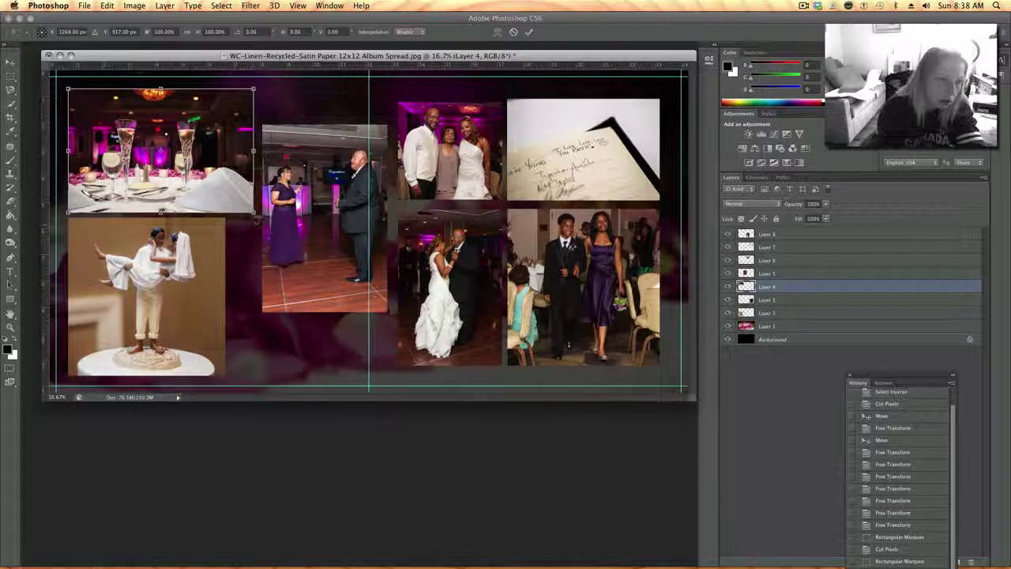
left_click_drag(253, 213, 228, 195)
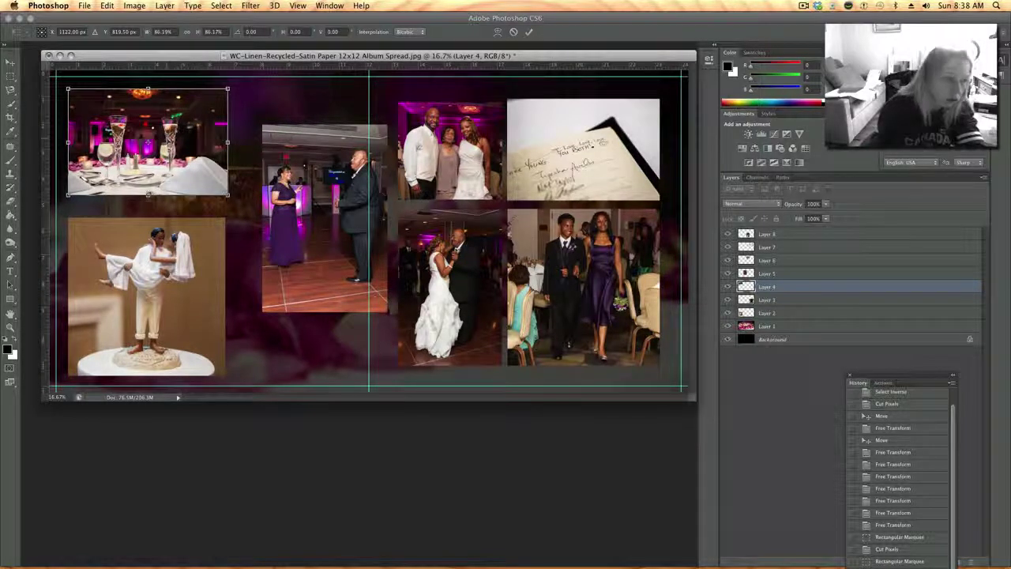
left_click_drag(171, 144, 175, 149)
key("Return")
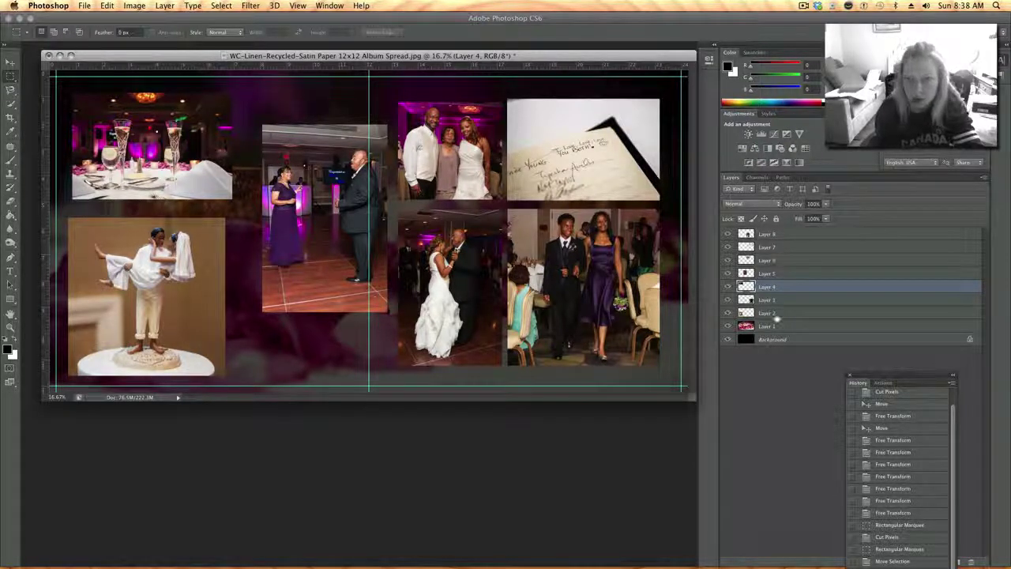
Move the purple-dress photo on Layer 5 about 1.14 in left and 0.2 in down, up against the champagne glasses photo.
left_click(770, 274)
key("super+t")
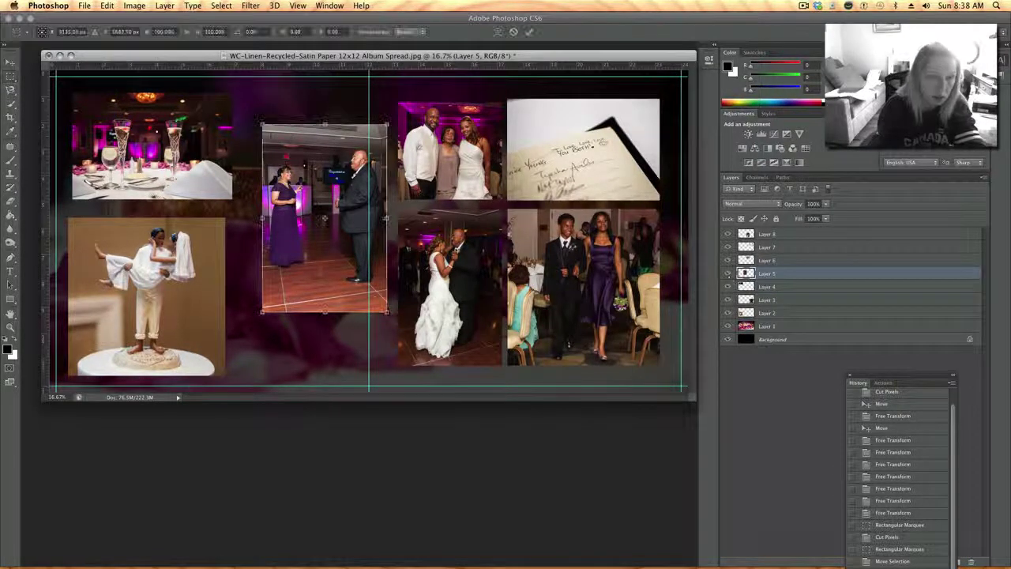
left_click_drag(308, 186, 279, 190)
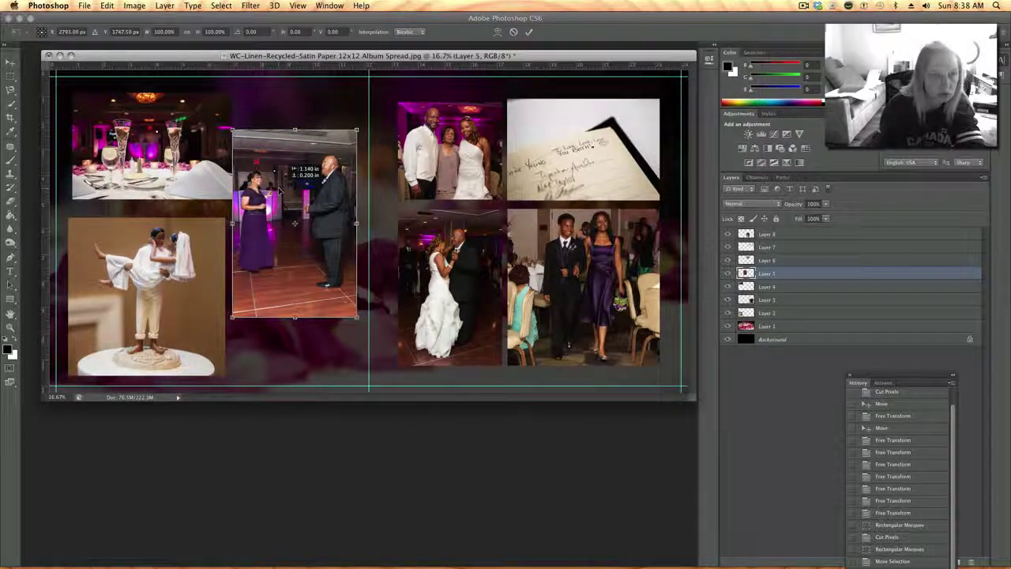
left_click_drag(279, 190, 280, 188)
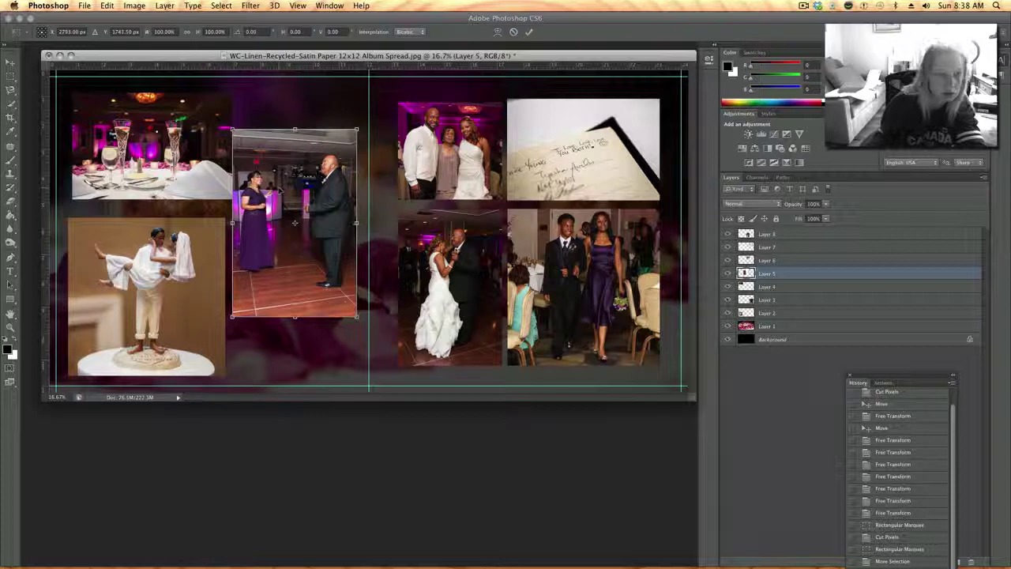
key("Return")
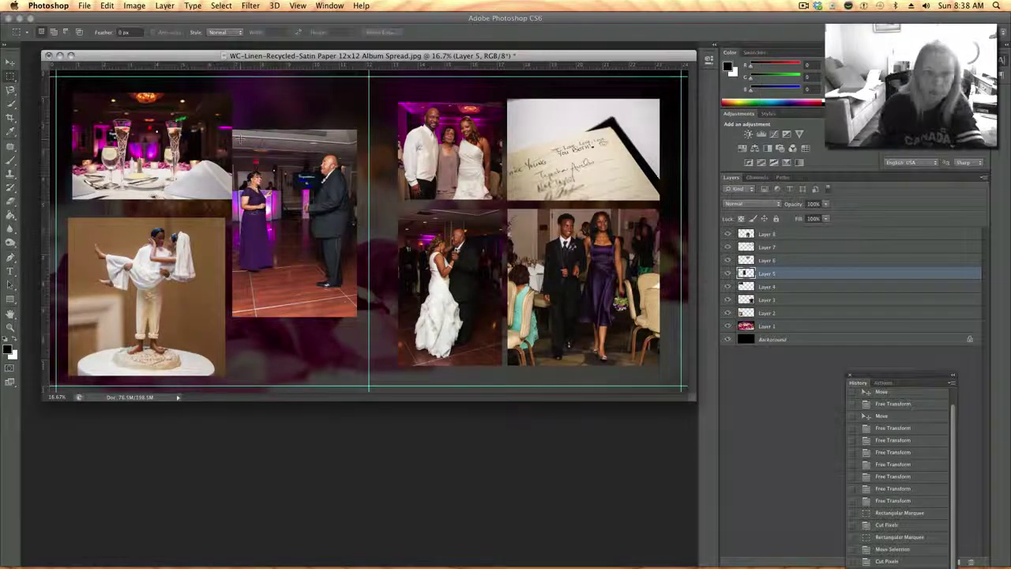
Shift the champagne glasses photo on Layer 4 slightly up and left, leaving a narrow gap beside the purple-dress photo.
left_click(787, 292)
key("ctrl+t")
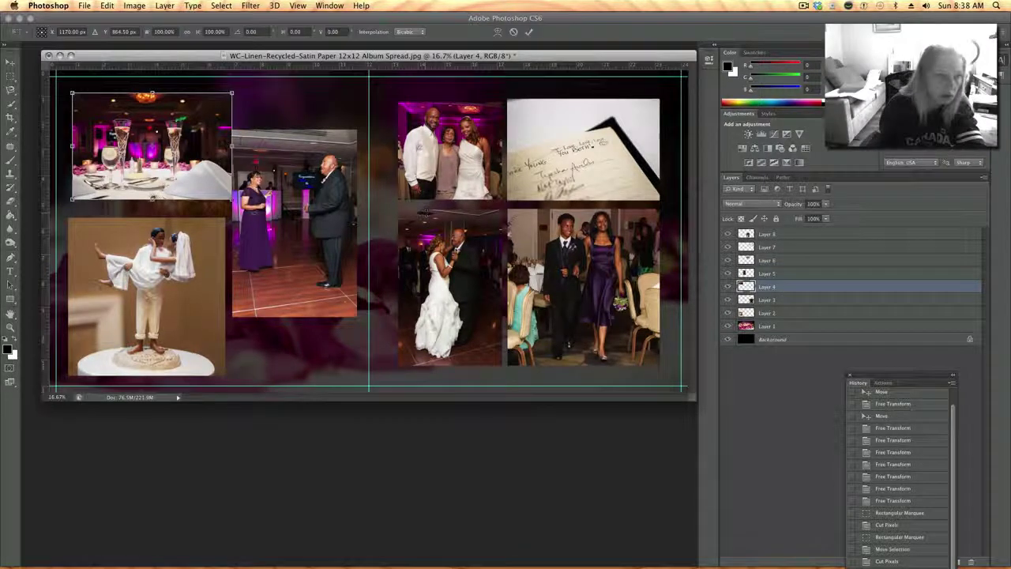
left_click_drag(160, 136, 155, 129)
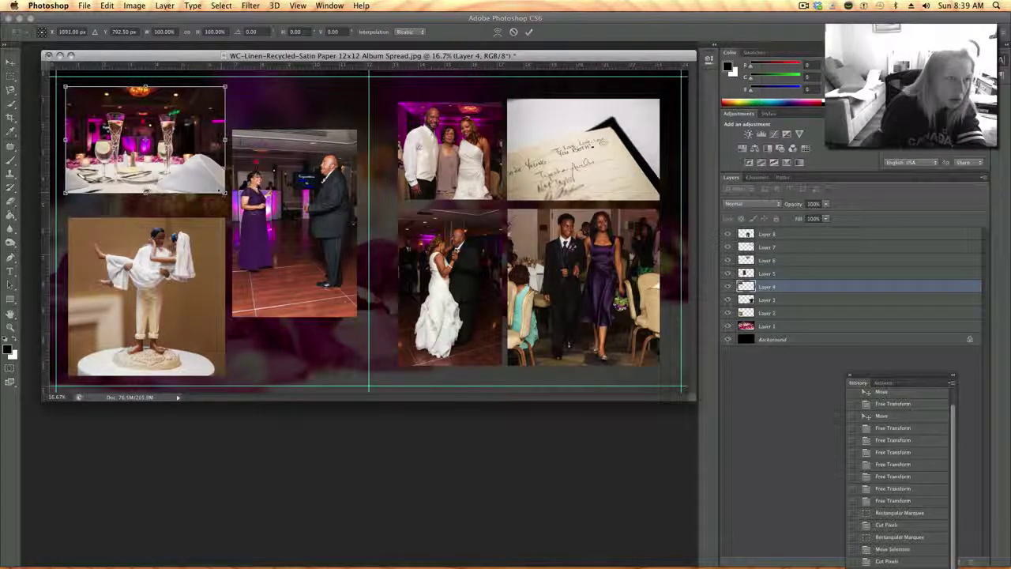
key("Return")
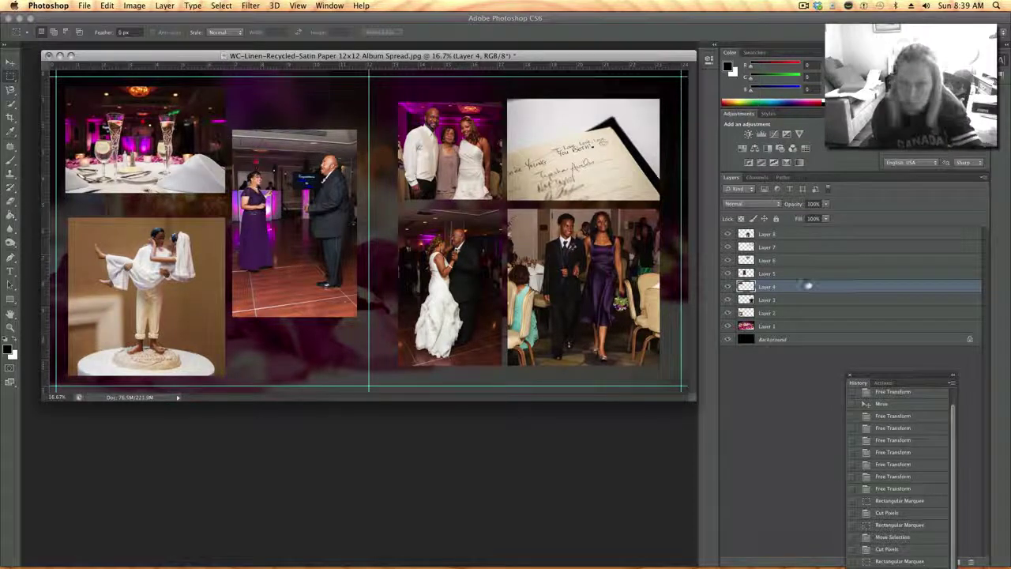
Enlarge the cake topper photo on Layer 2 to about 102% and move it up close beneath the champagne glasses photo, matching its width.
left_click(802, 314)
key("ctrl+t")
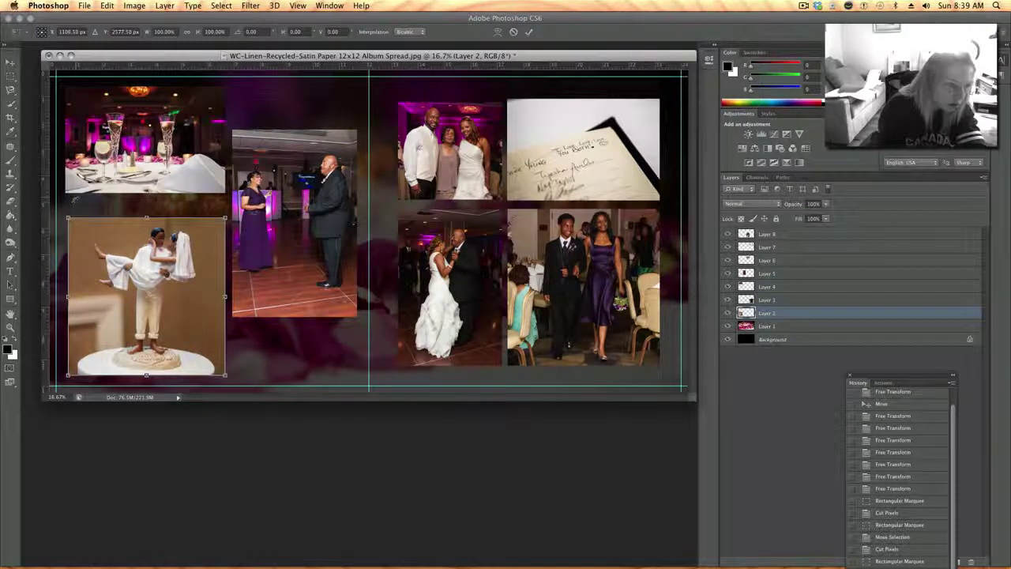
left_click_drag(67, 217, 64, 214)
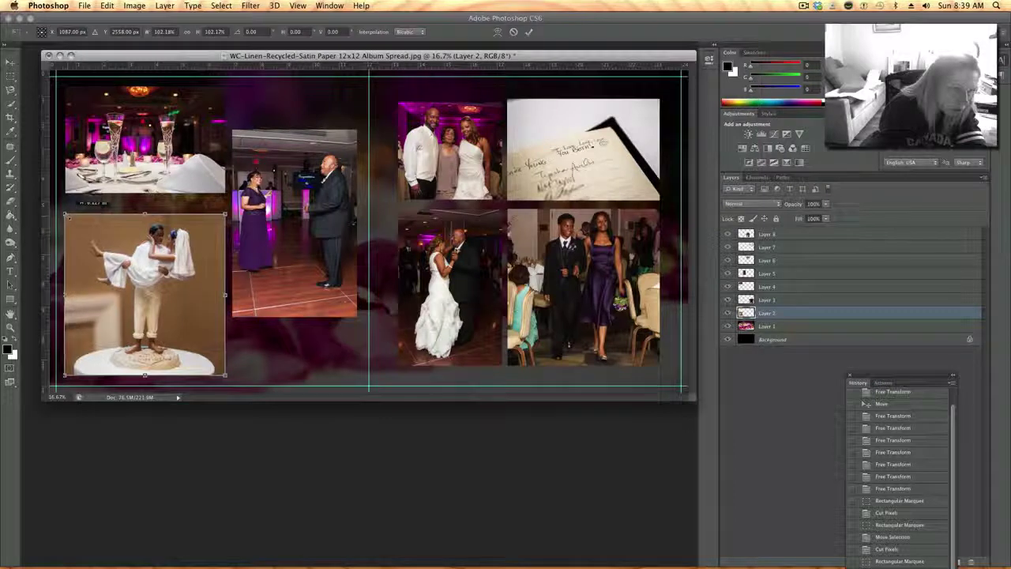
mouse_move(117, 240)
left_mouse_down()
mouse_move(116, 231)
mouse_move(119, 245)
left_mouse_up()
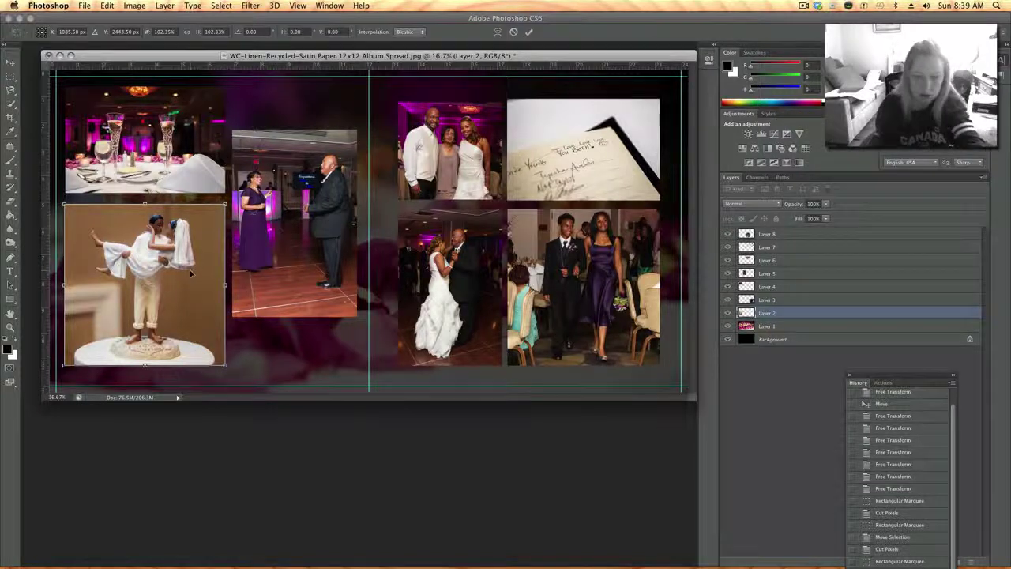
key("Return")
key("m")
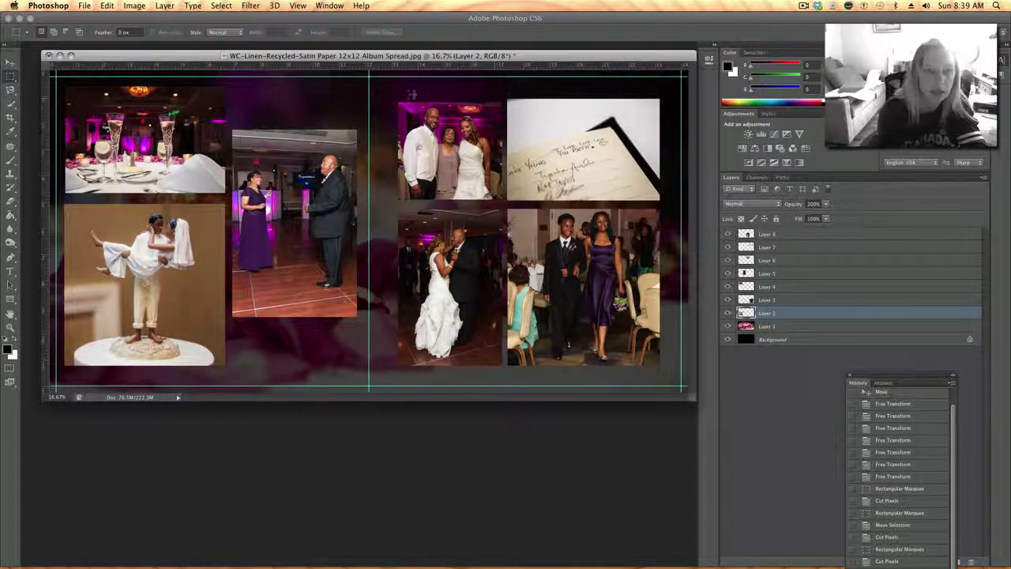
Show the grid and trim the upper edge of the handwritten note photo on Layer 7 level with the family photo beside it.
left_click(297, 6)
mouse_move(314, 178)
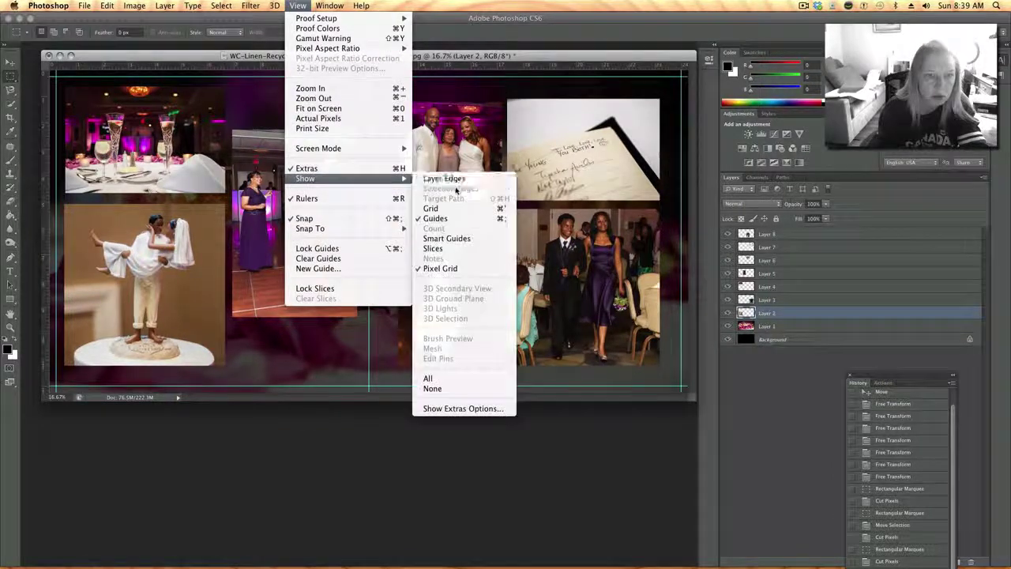
left_click(432, 208)
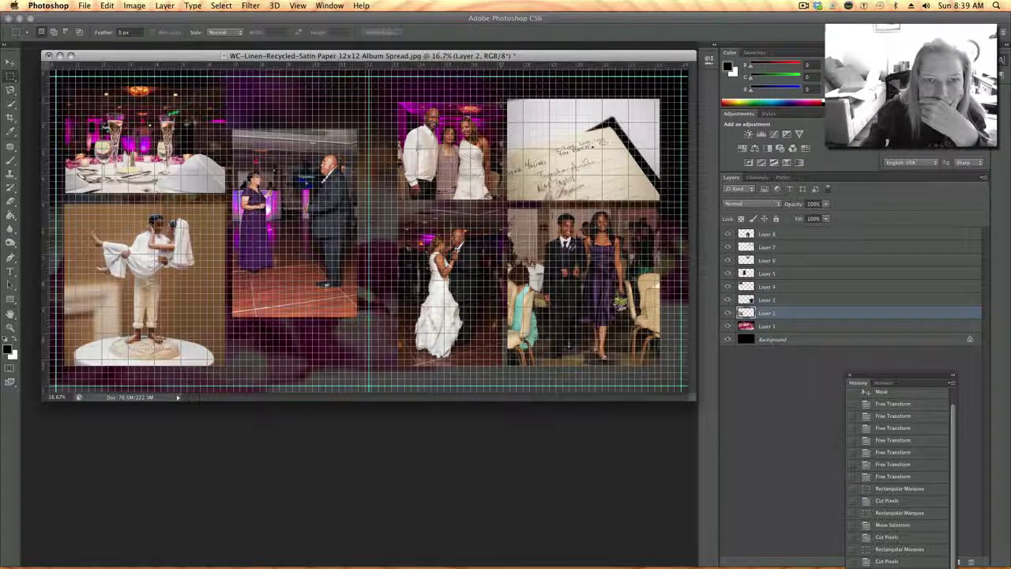
left_click(818, 248)
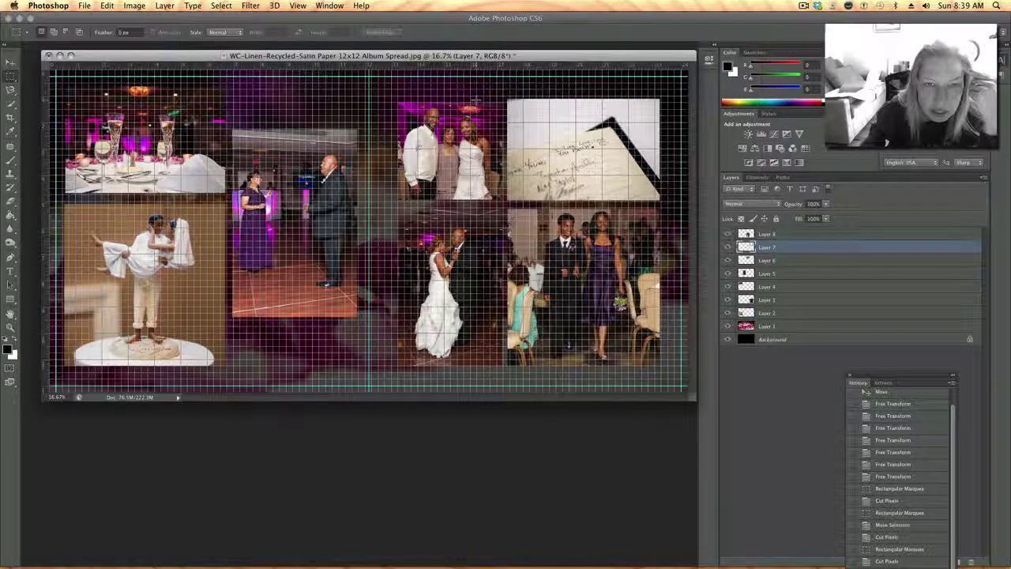
left_click_drag(478, 102, 687, 76)
key("ctrl+d")
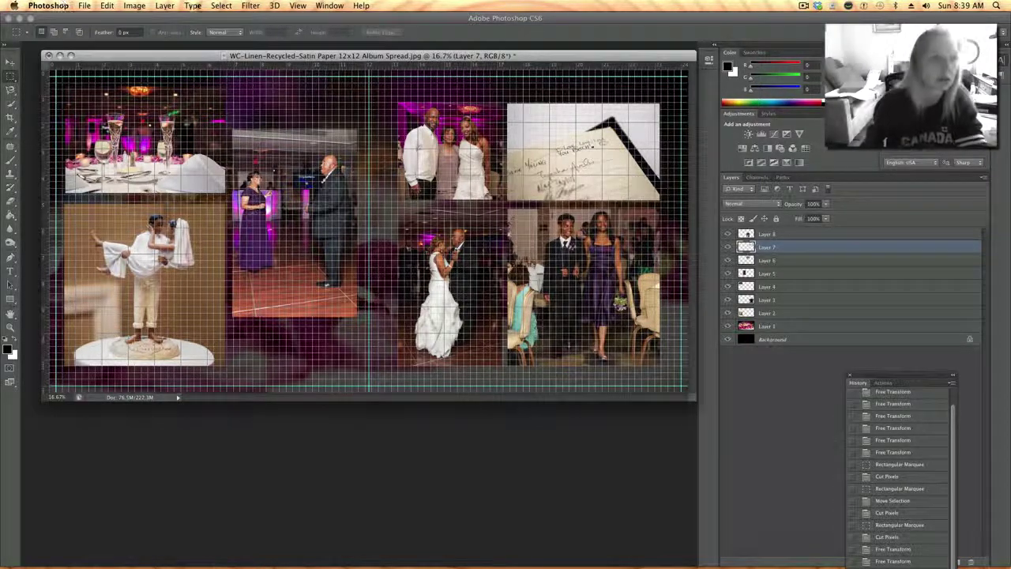
Hide the grid over the album spread.
left_click(297, 5)
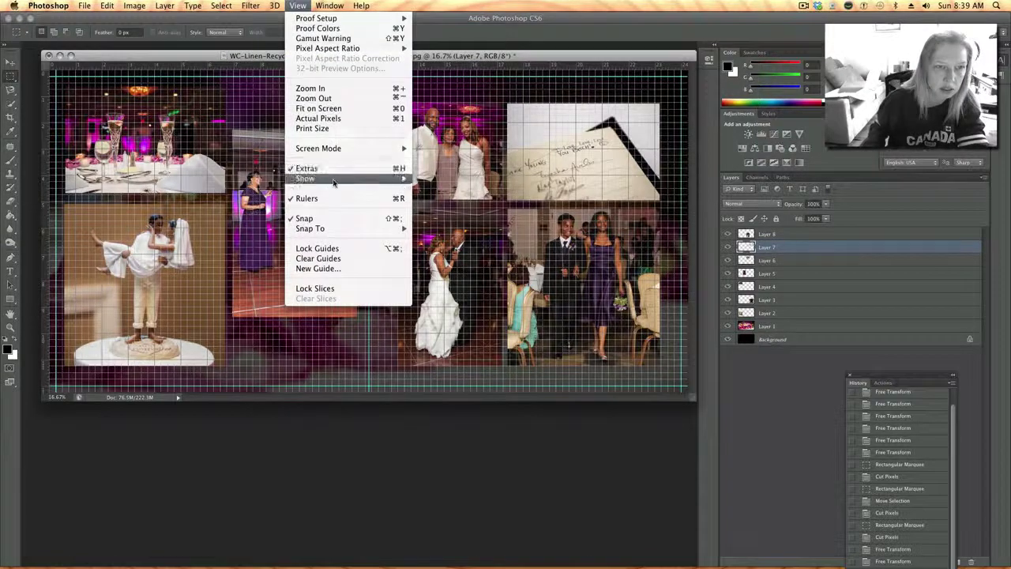
mouse_move(339, 177)
left_click(438, 210)
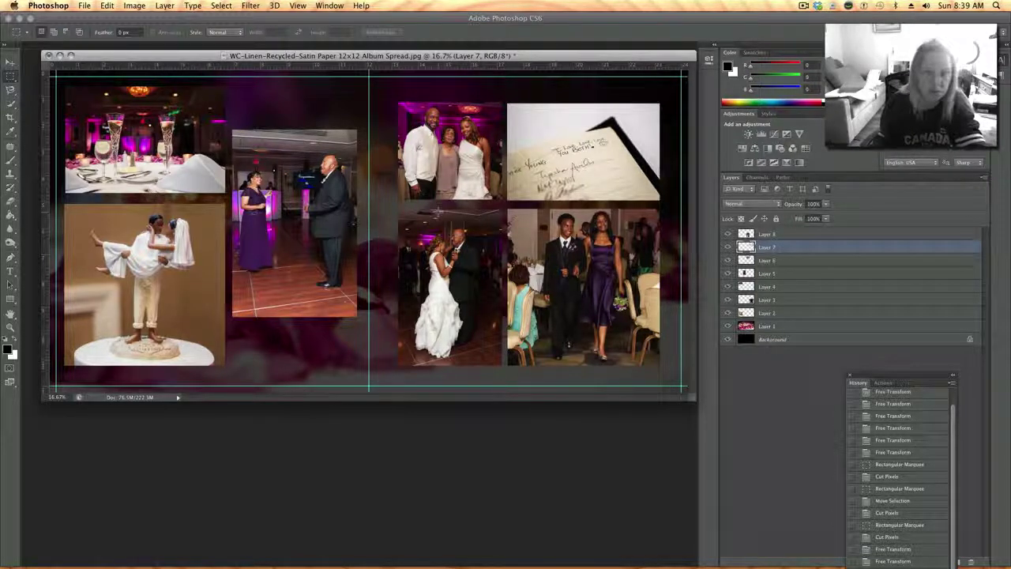
Add a black Stroke layer style to the couple's dance photo on Layer 8, positioned Inside with a size of 38 px.
left_click(790, 234)
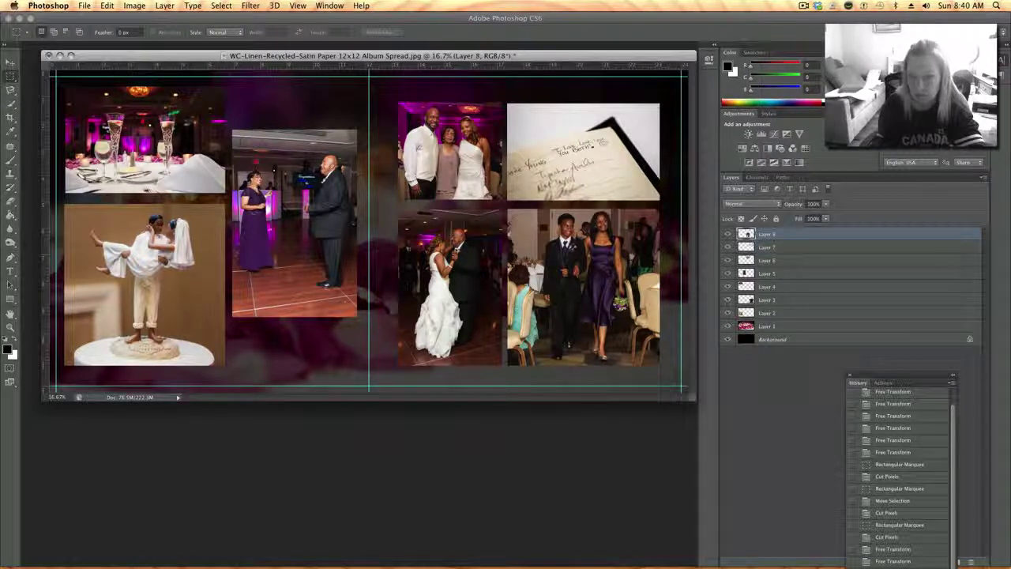
left_click_drag(891, 374, 771, 355)
left_click(900, 561)
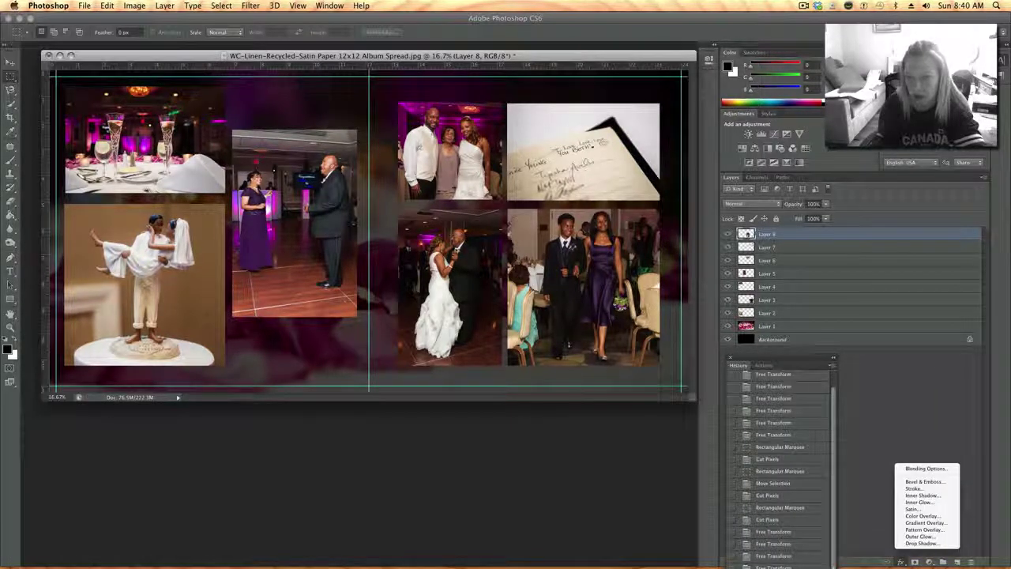
left_click(916, 488)
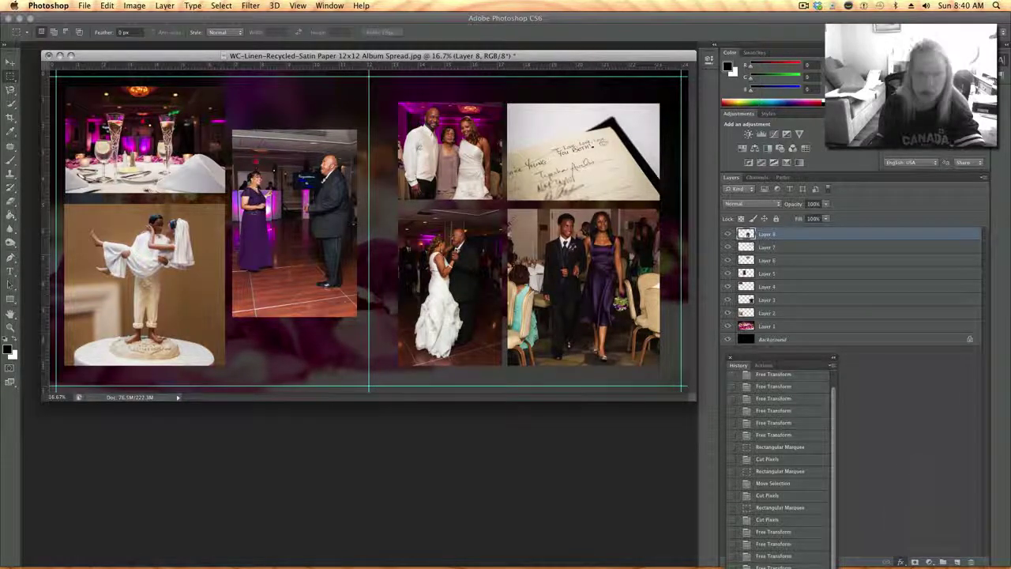
left_click(815, 181)
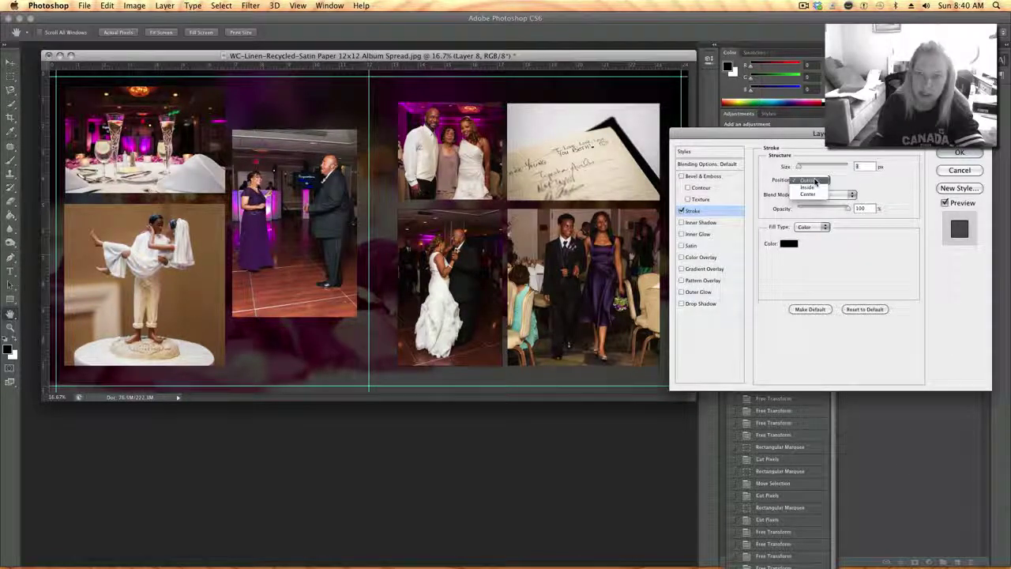
left_click(807, 187)
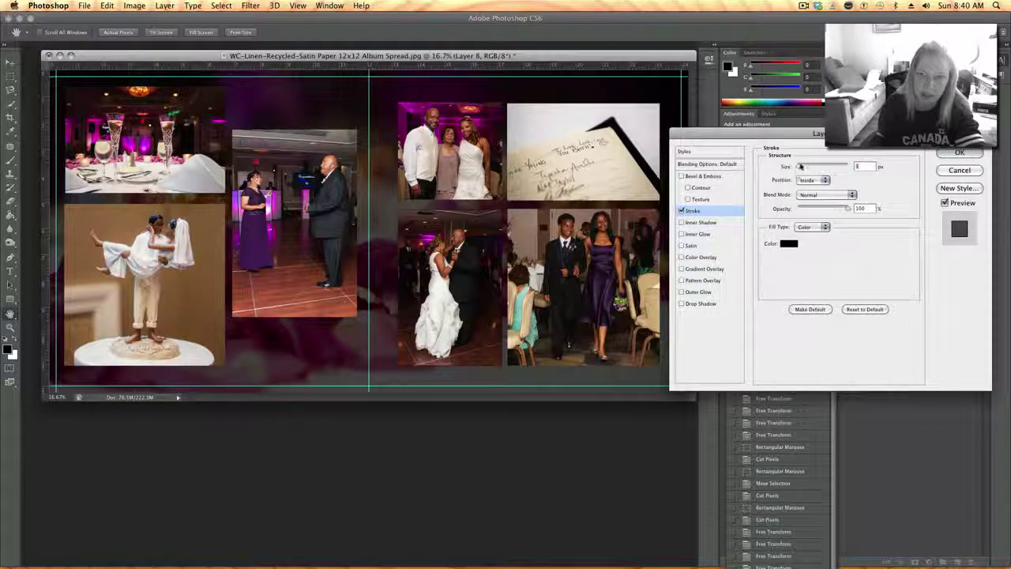
mouse_move(800, 166)
left_mouse_down()
mouse_move(835, 168)
mouse_move(809, 168)
left_mouse_up()
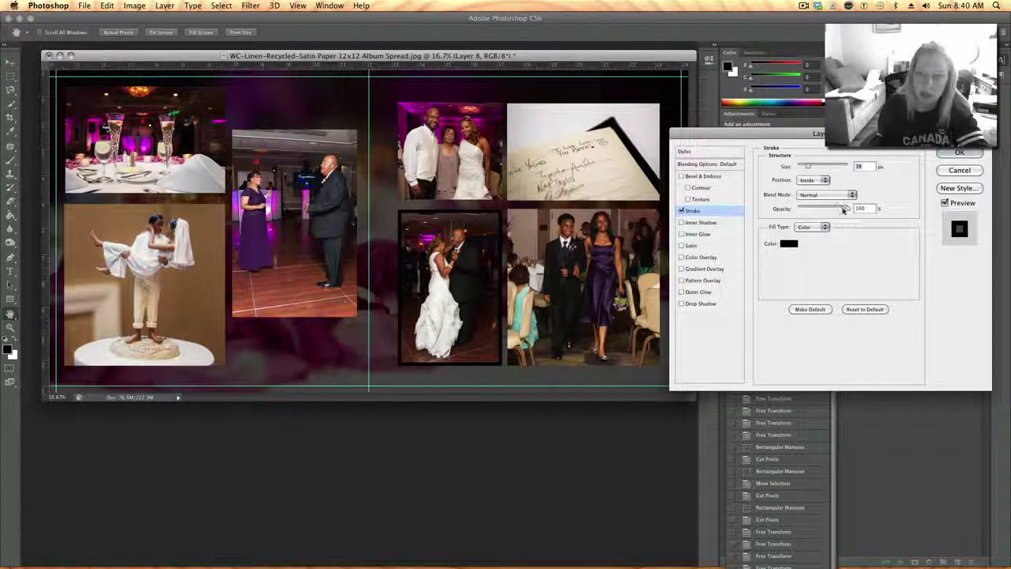
Try lowering the stroke's opacity to 15%.
left_click_drag(843, 208, 809, 208)
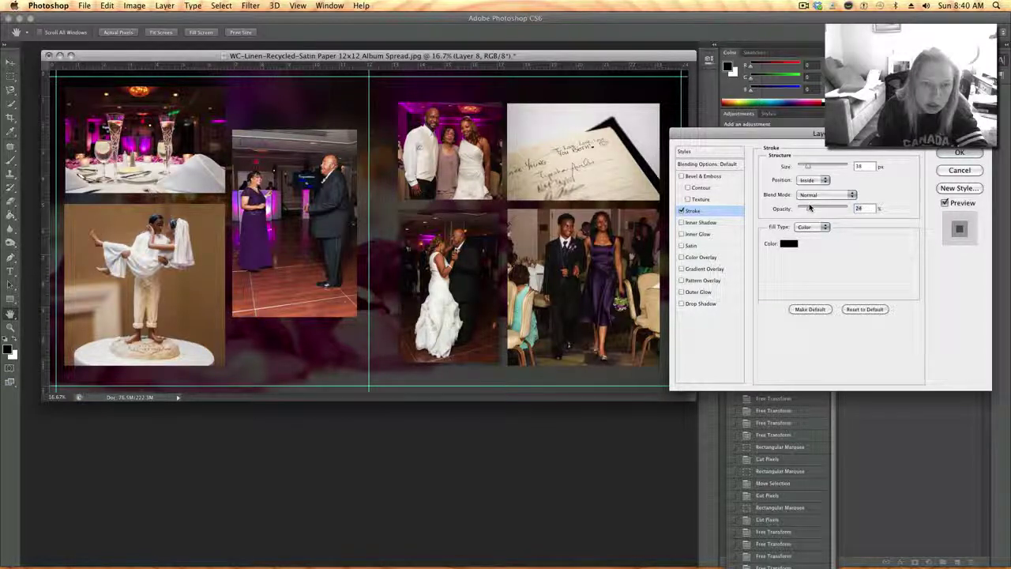
left_click_drag(810, 208, 802, 209)
left_click_drag(802, 208, 807, 207)
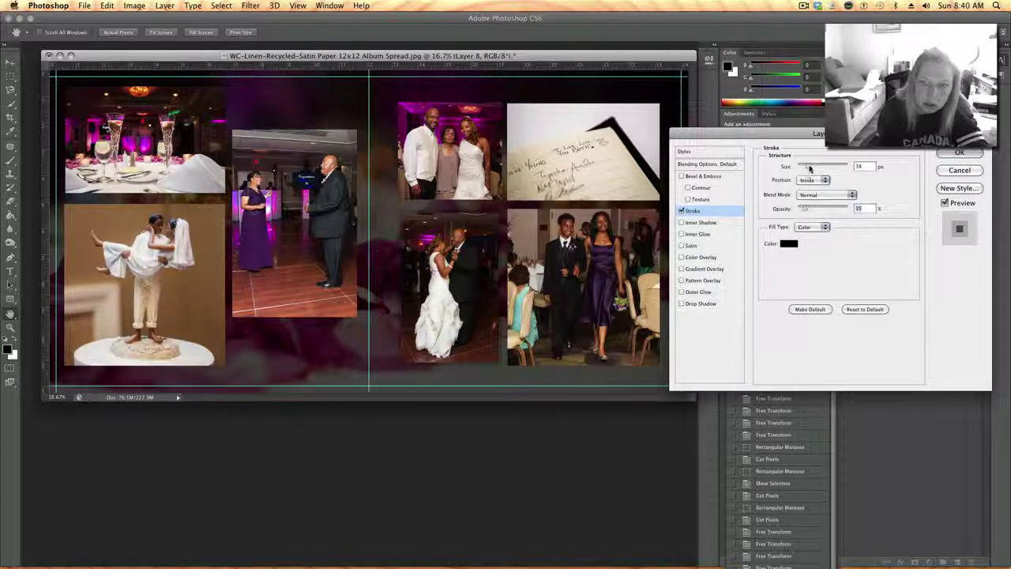
Set the stroke's size to 27 px and its opacity to 100%, and apply the layer style.
left_click(809, 168)
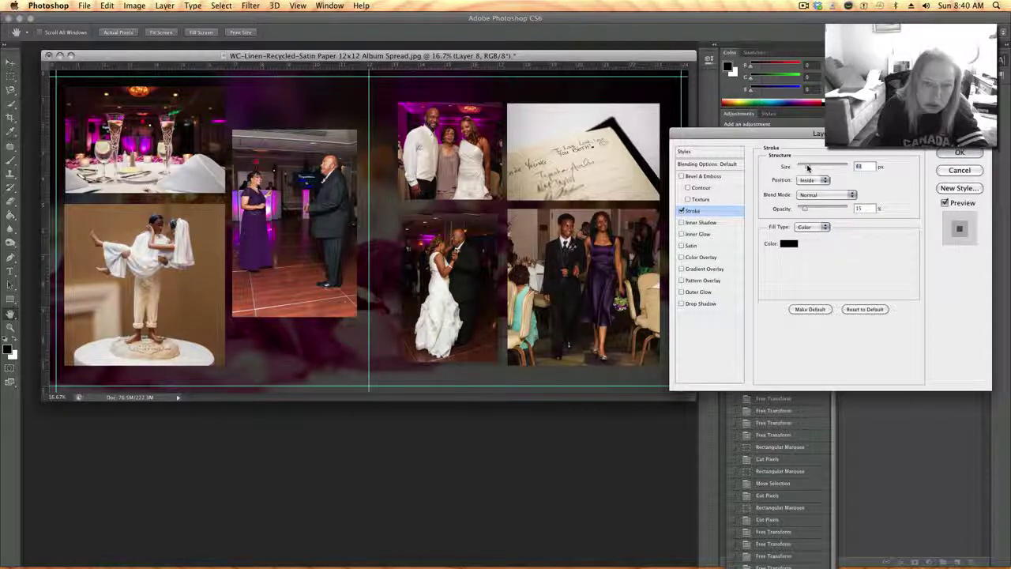
left_click_drag(807, 167, 805, 167)
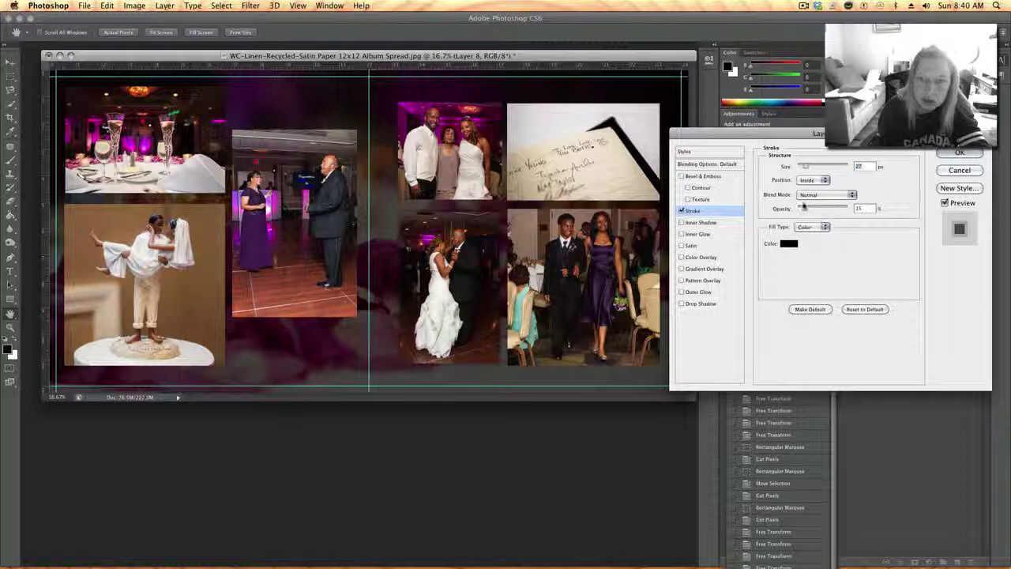
left_click_drag(805, 209, 880, 210)
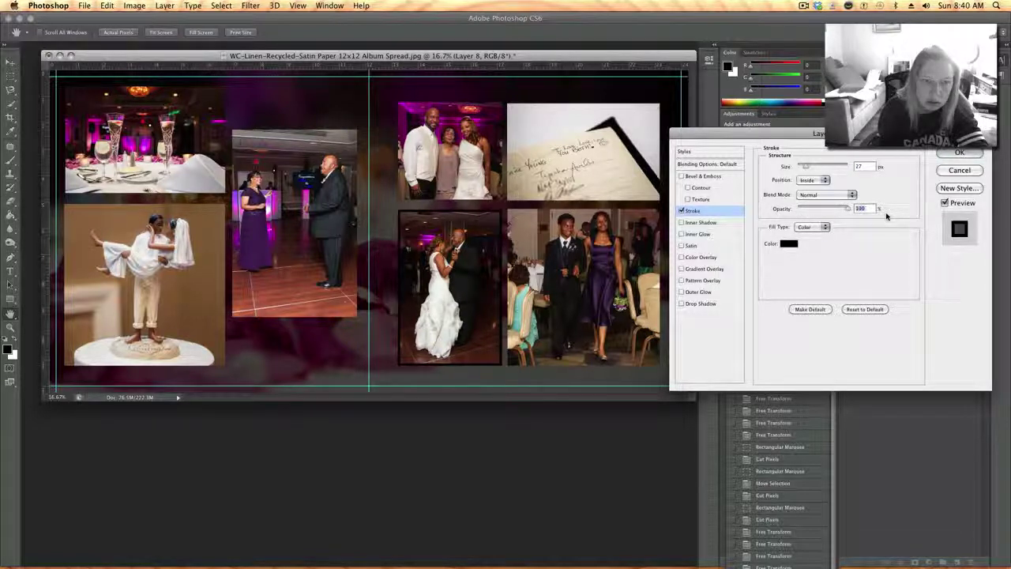
left_click(959, 154)
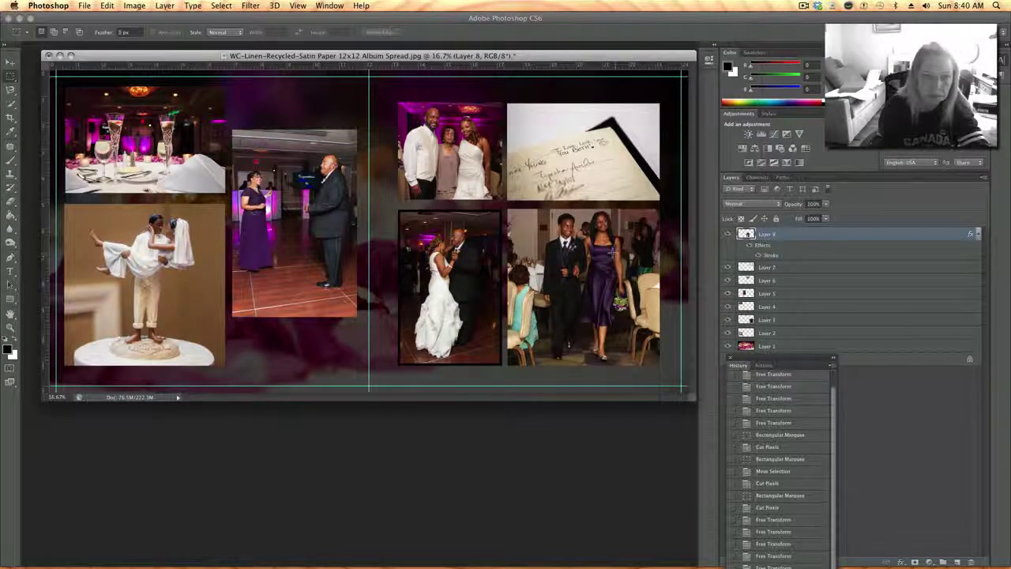
Copy the stroke layer style from Layer 8 and paste it onto the other six photo layers, Layers 2 through 7.
right_click(813, 234)
left_click(857, 360)
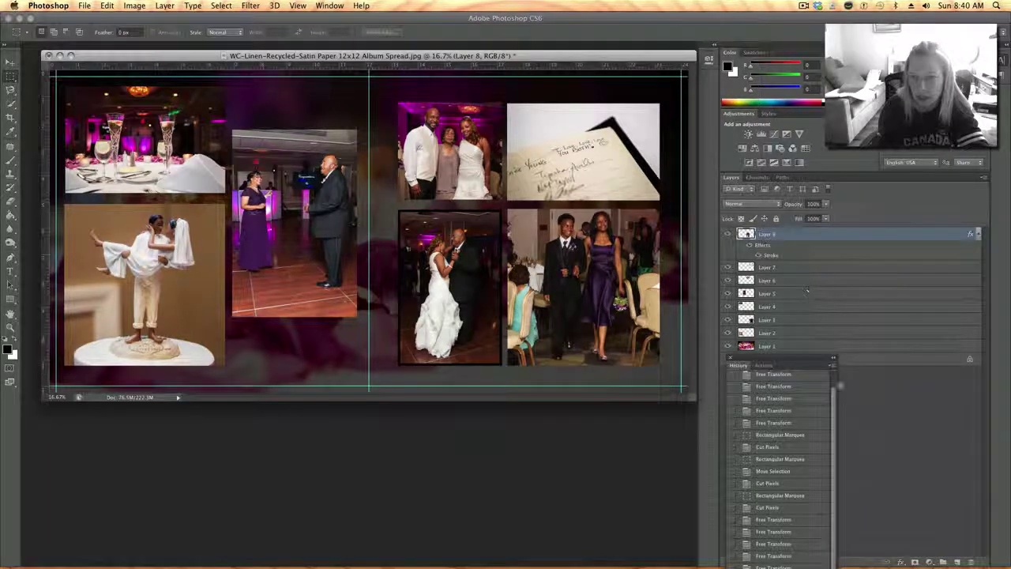
left_click(803, 270)
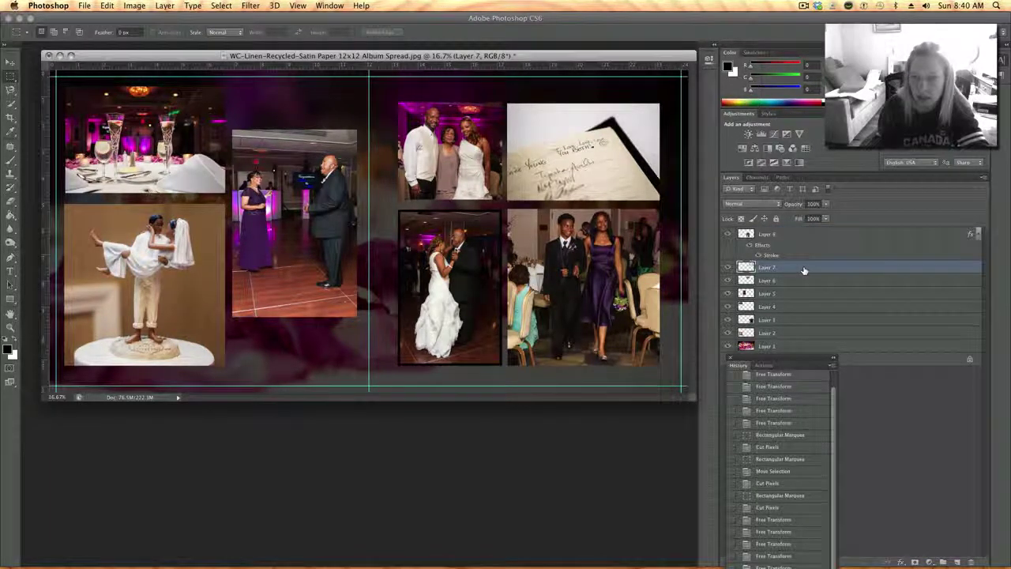
left_click(795, 334, "shift")
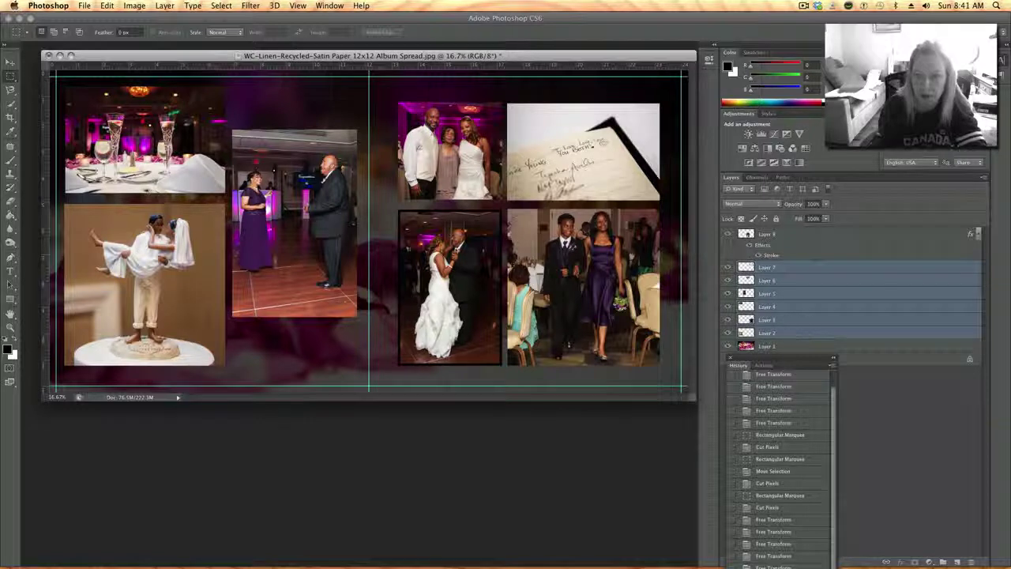
right_click(795, 306)
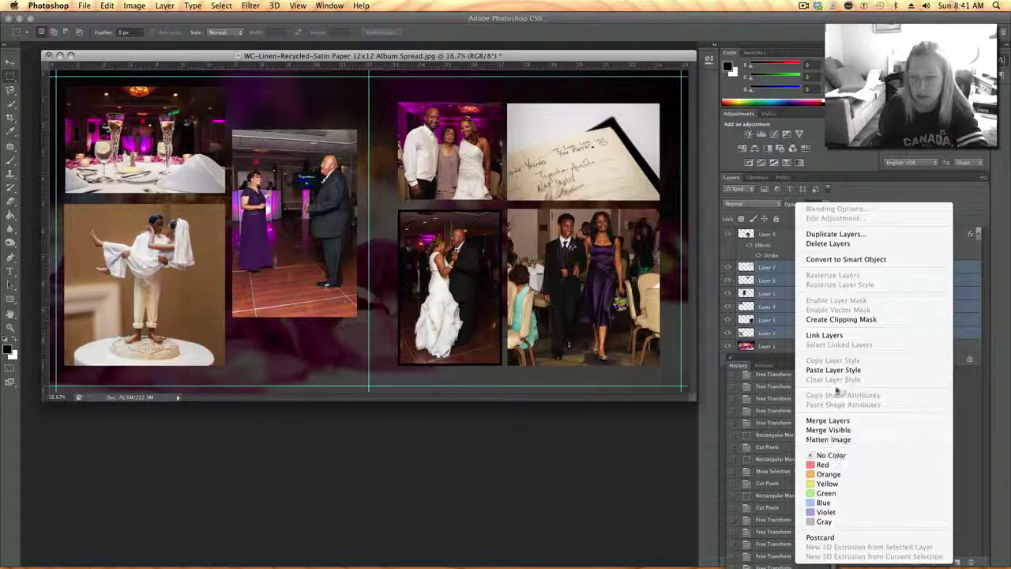
left_click(833, 370)
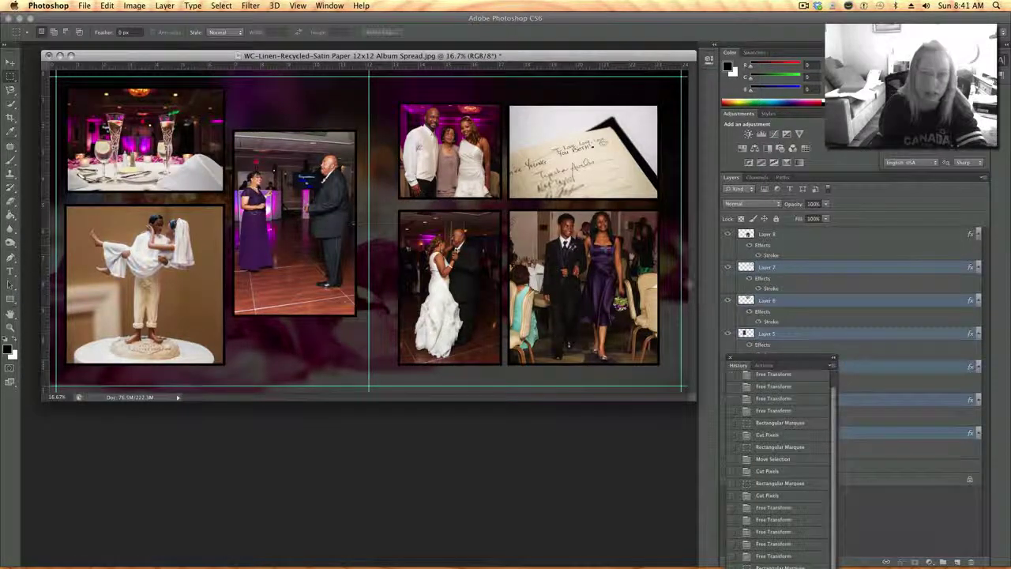
Move the History panel clear of the layer list and merge the right page's four photo layers, Layers 3, 6, 7 and 8.
left_click(817, 251)
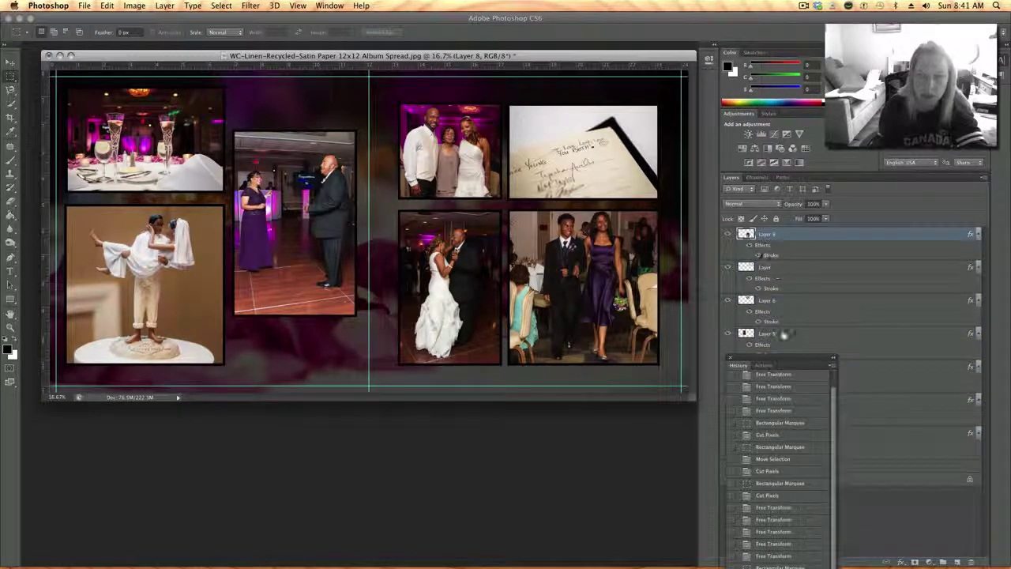
left_click_drag(778, 360, 594, 416)
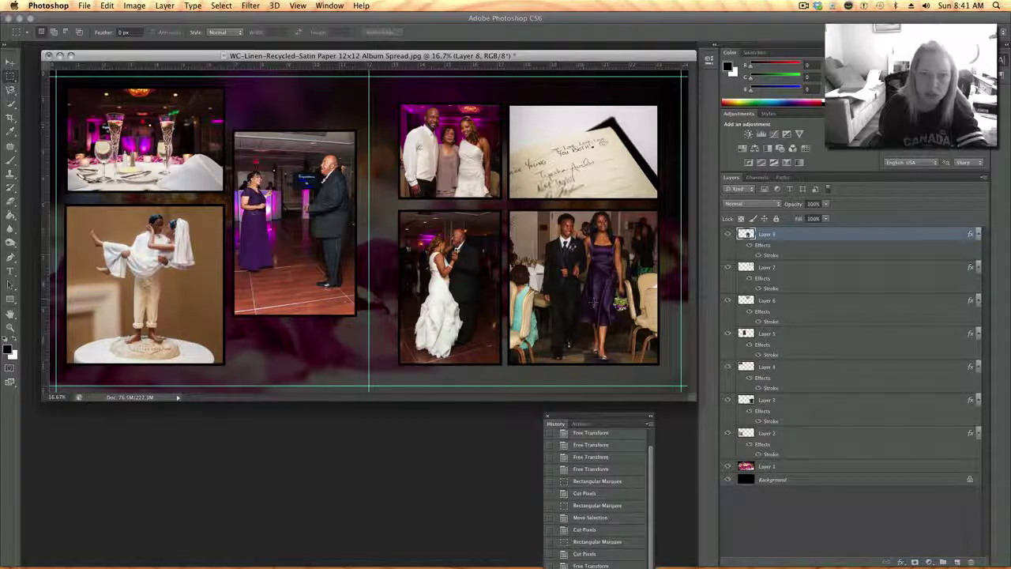
left_click(785, 401)
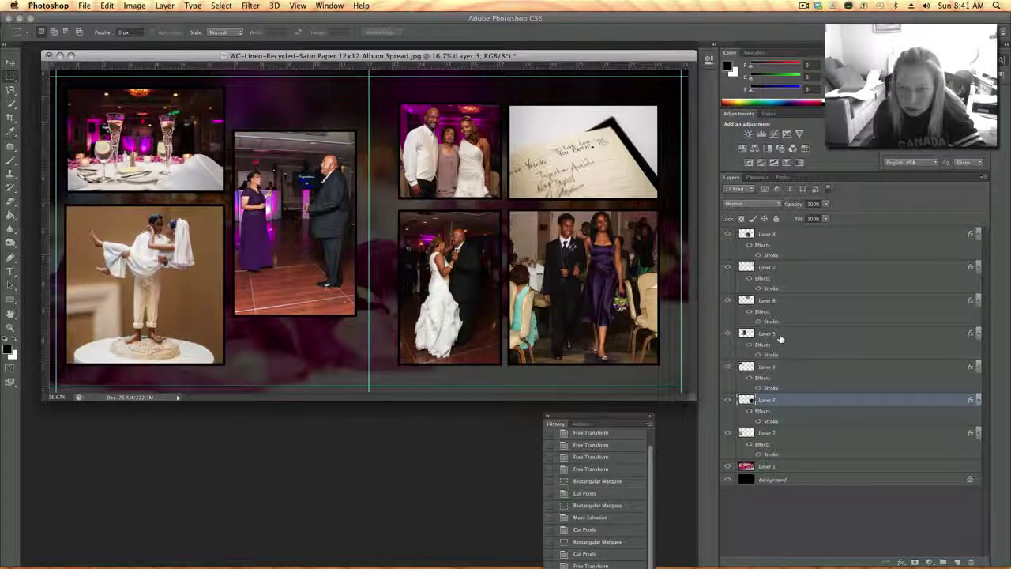
left_click_drag(780, 338, 787, 300)
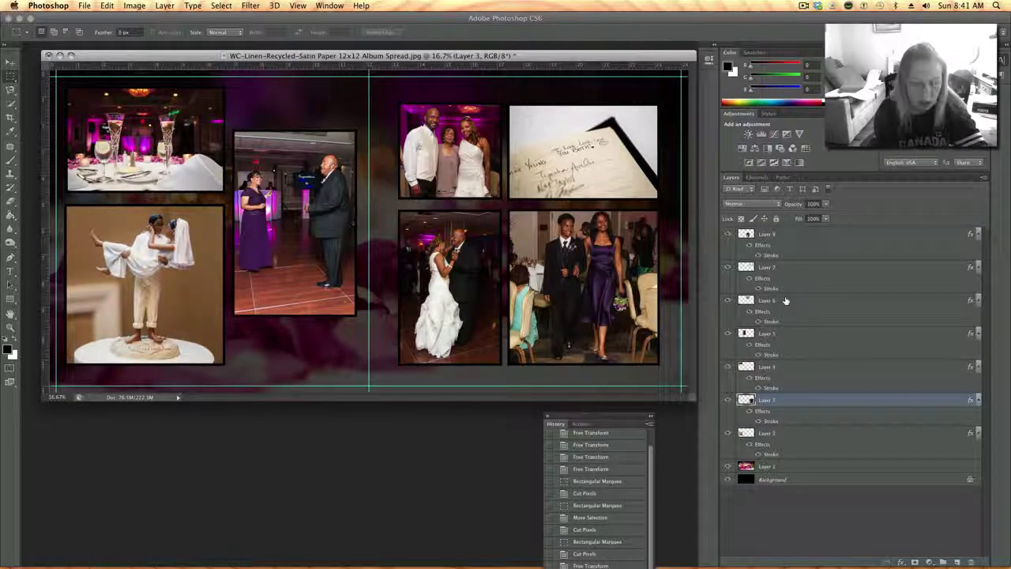
left_click(785, 301, "super")
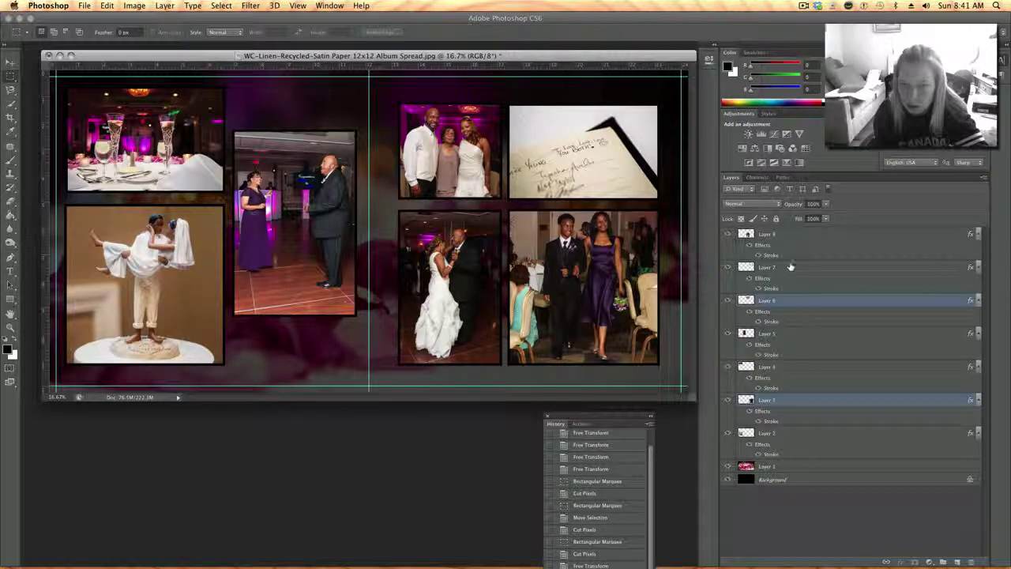
left_click(789, 267, "super")
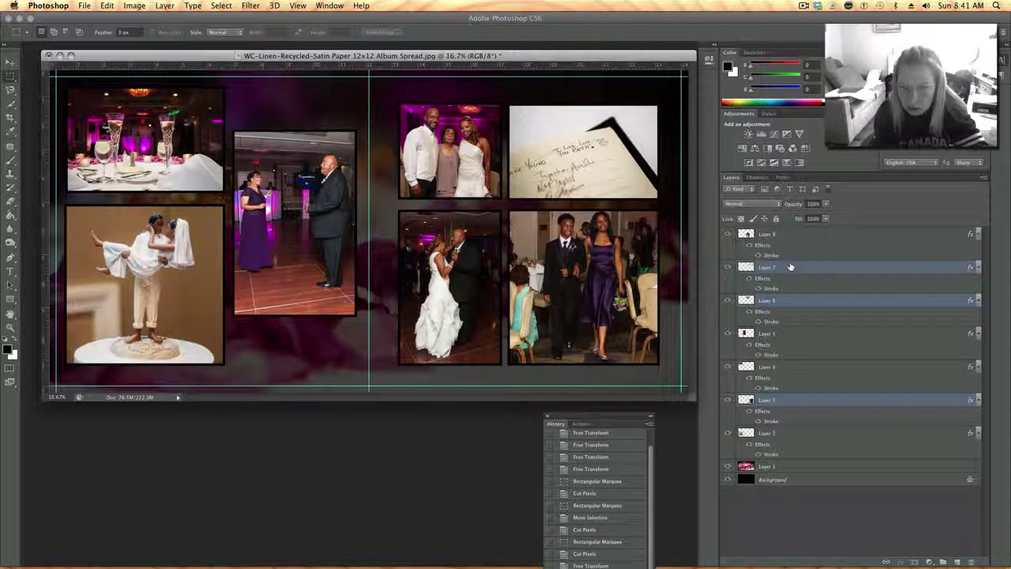
left_click(796, 243, "super")
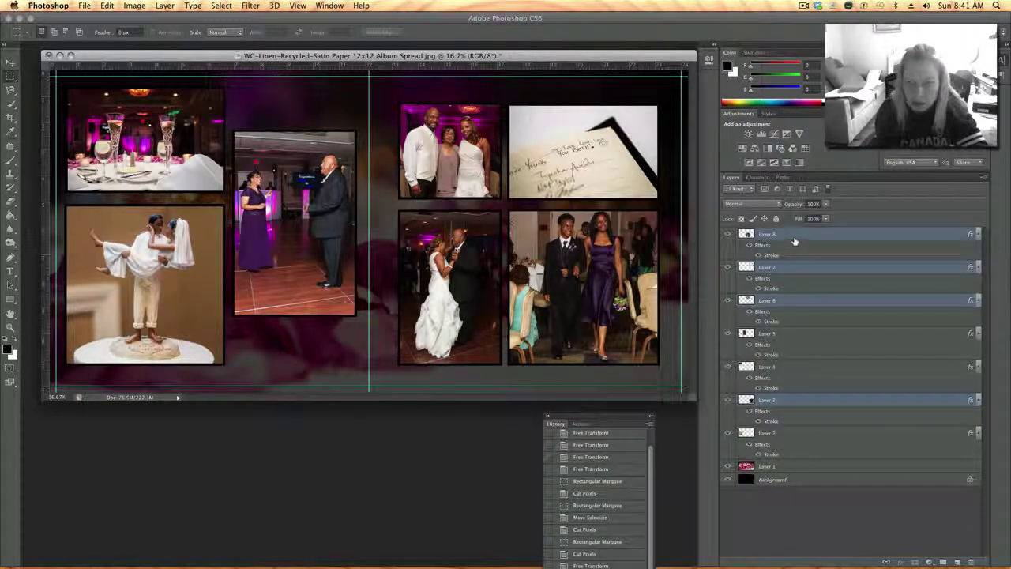
right_click(794, 242)
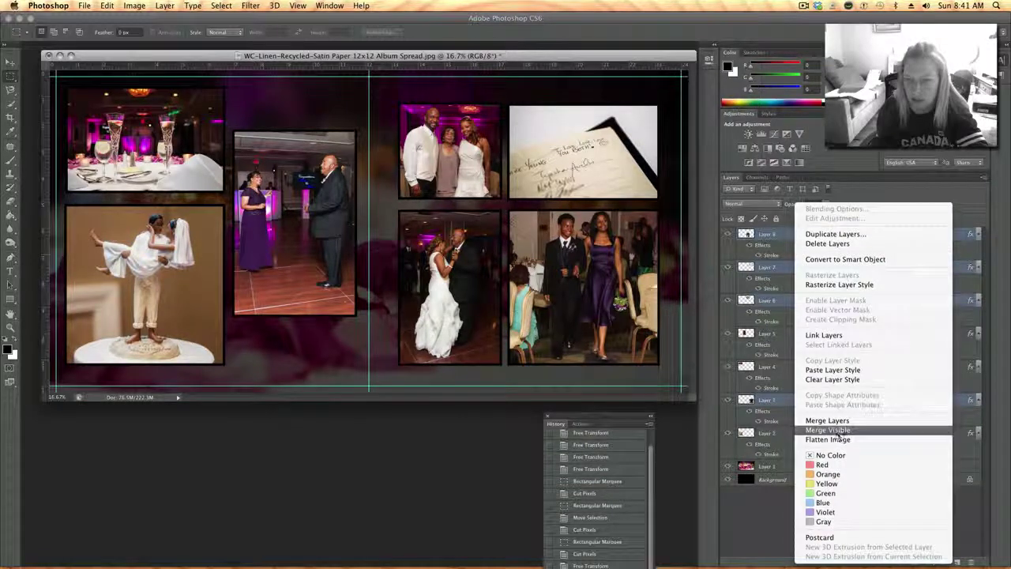
left_click(829, 420)
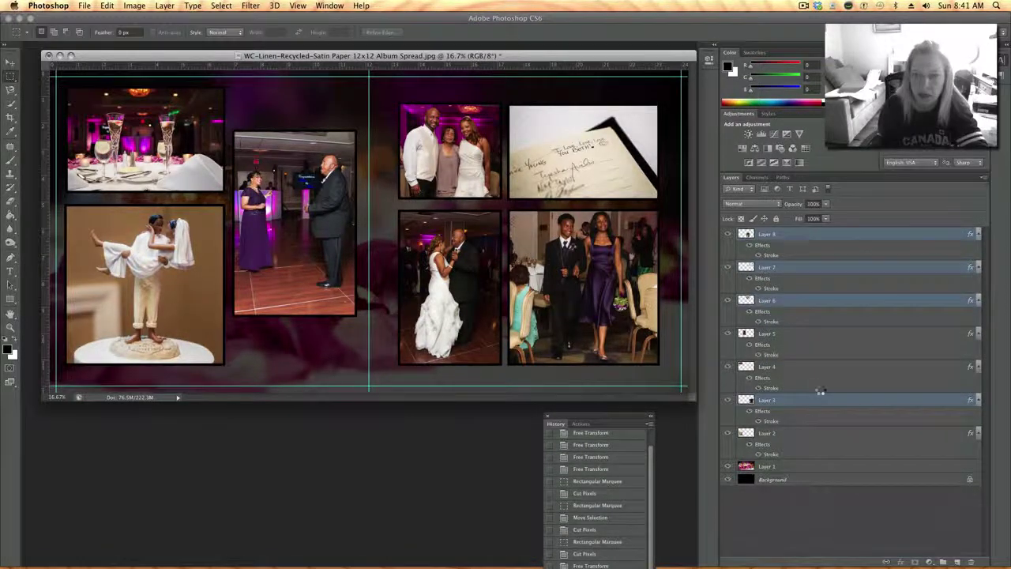
Enlarge the merged right-page photo group to about 112.4% so it fills the page within the guides.
key("super+t")
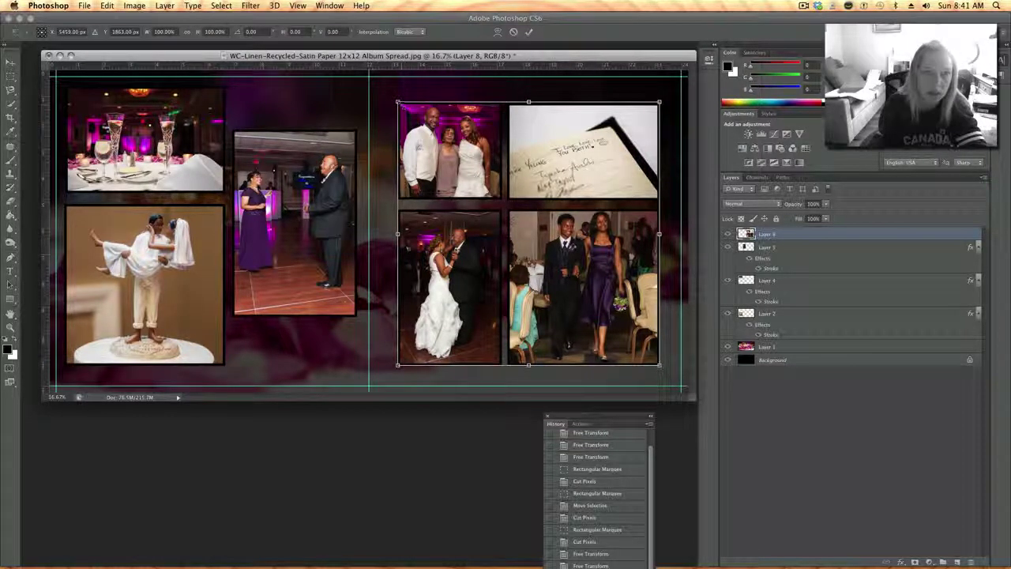
left_click_drag(397, 103, 378, 83)
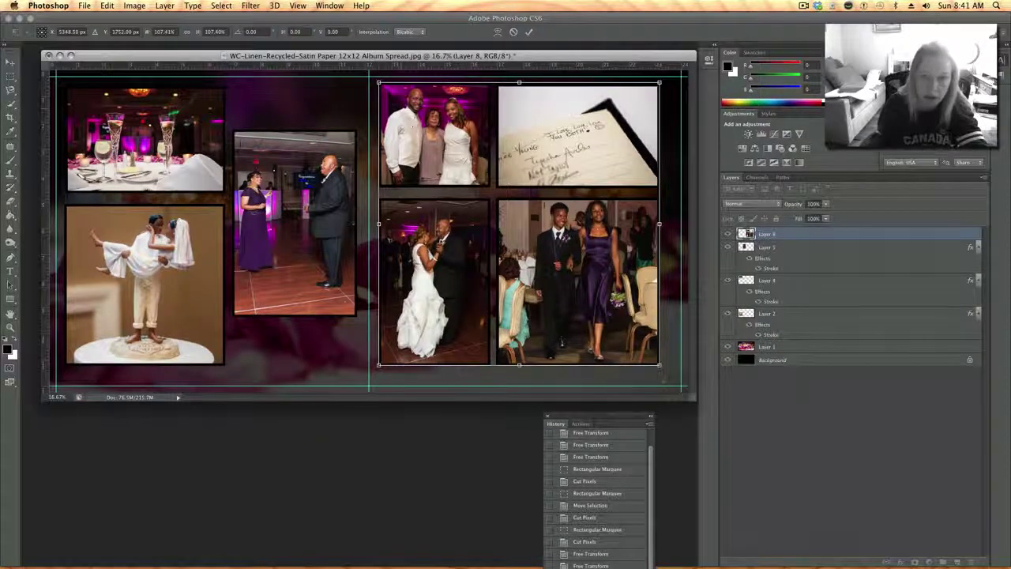
left_click_drag(659, 364, 671, 378)
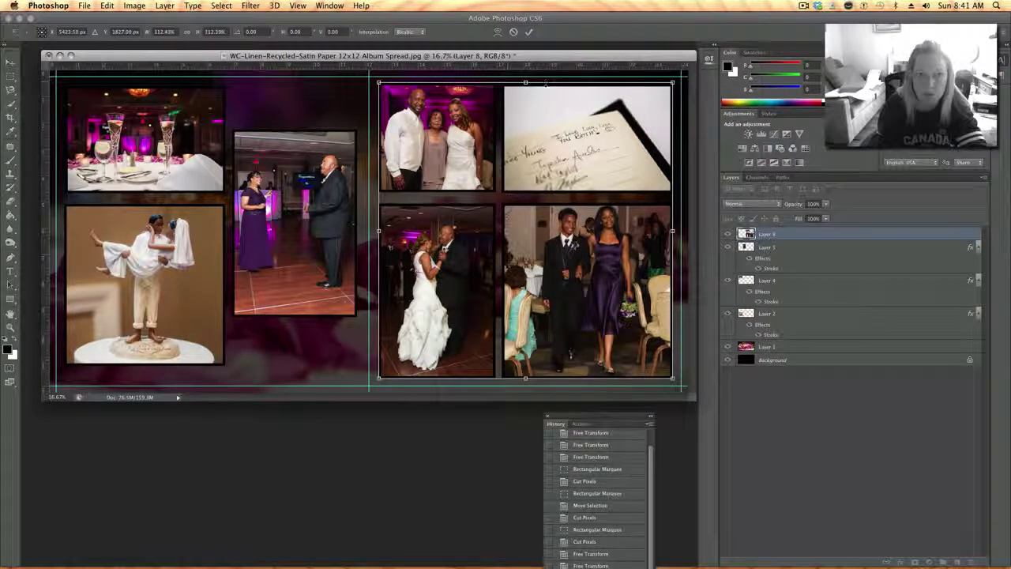
key("Return")
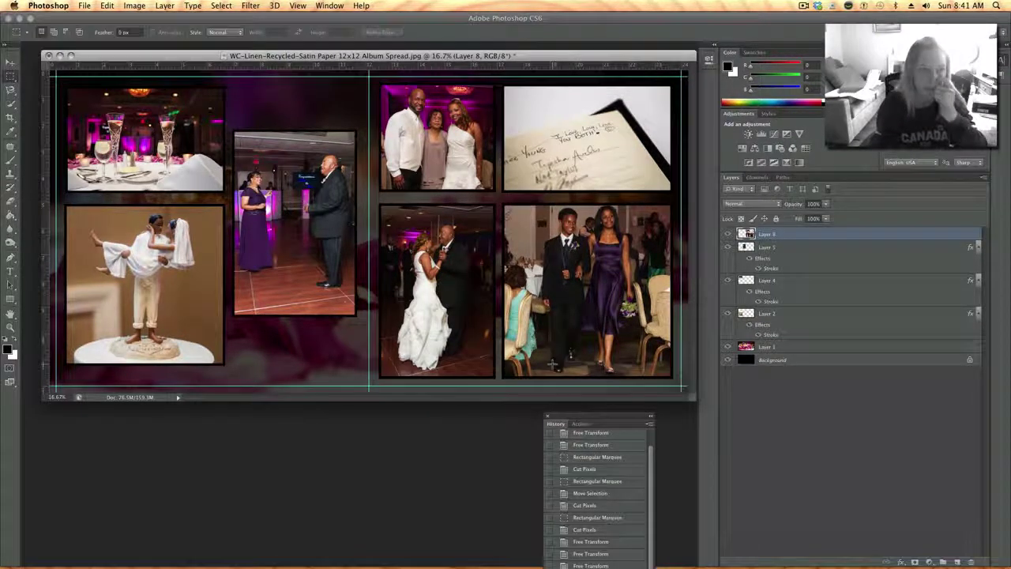
Merge the left page's three photo layers, Layers 2, 4 and 5, into one layer.
left_click(789, 249)
left_click(792, 291, "shift")
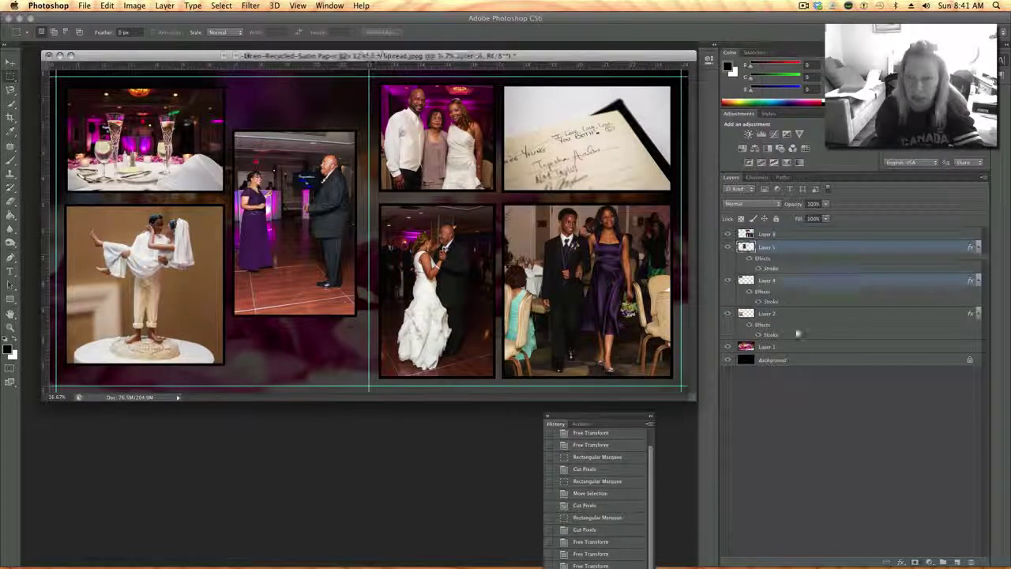
left_click(794, 319, "shift")
right_click(795, 319)
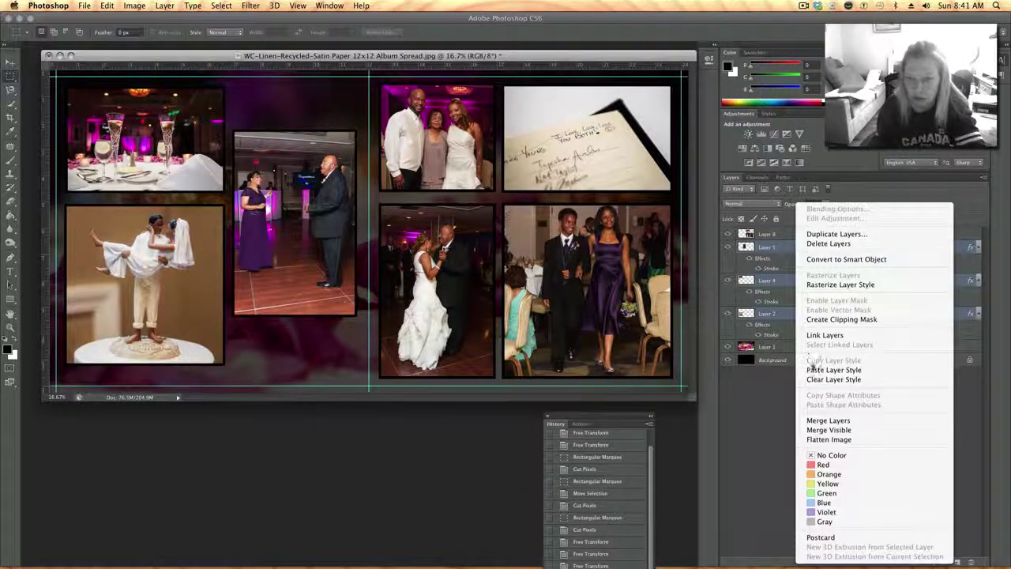
left_click(827, 420)
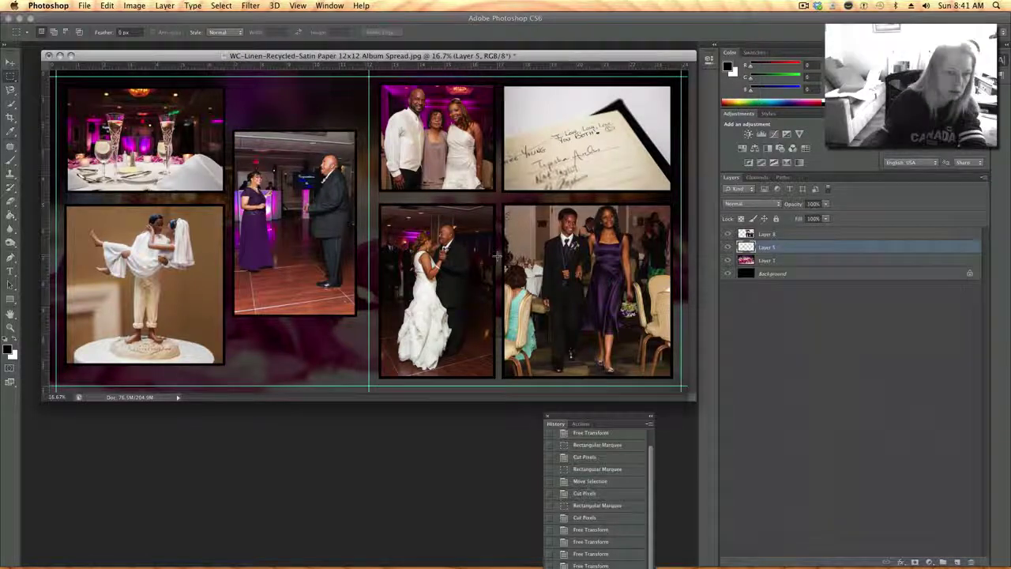
Scale the merged left-page photo group up to about 104.6% with Free Transform, towards the page's centre guide.
key("super+t")
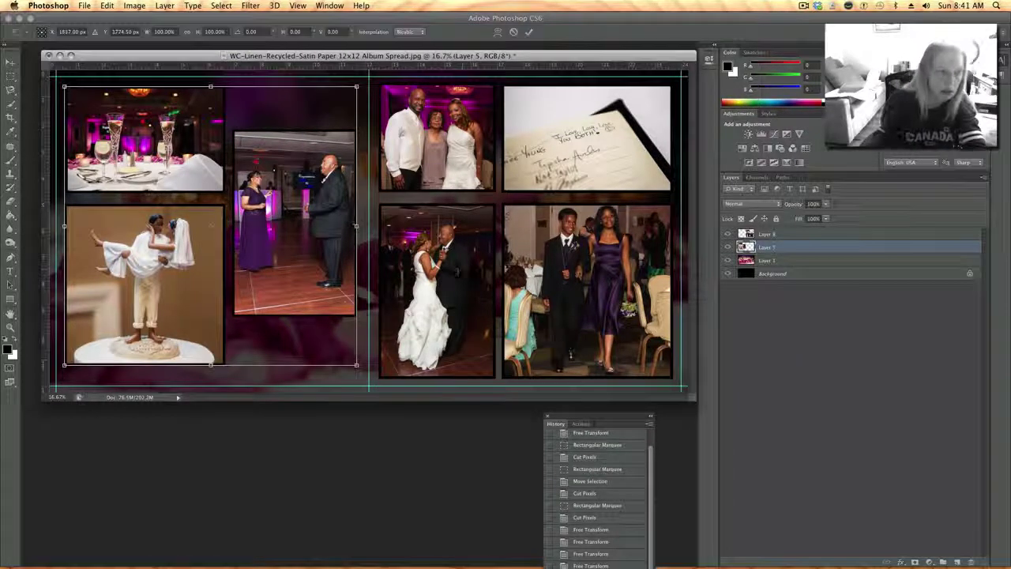
left_click_drag(349, 368, 365, 378)
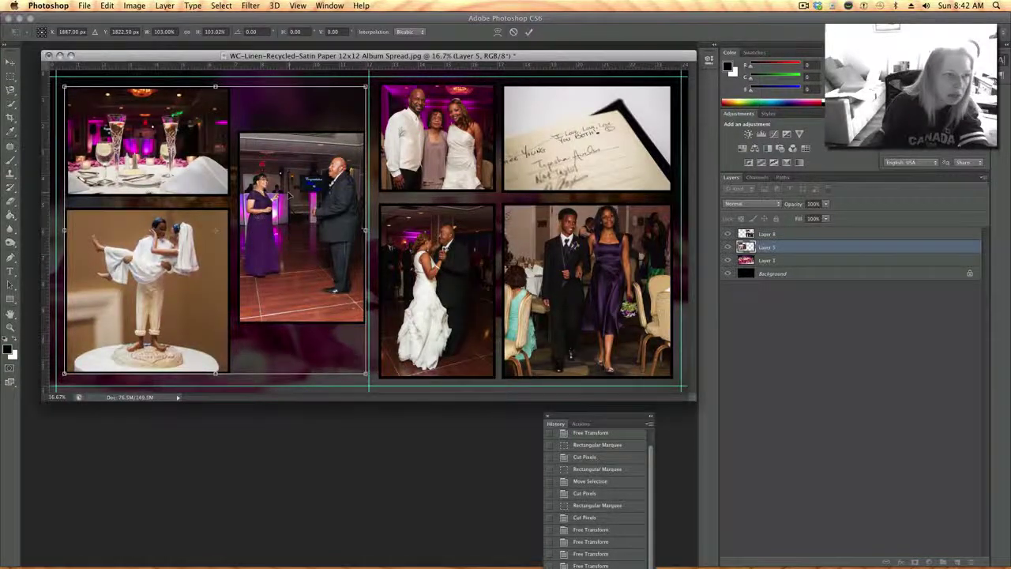
left_click_drag(258, 307, 256, 308)
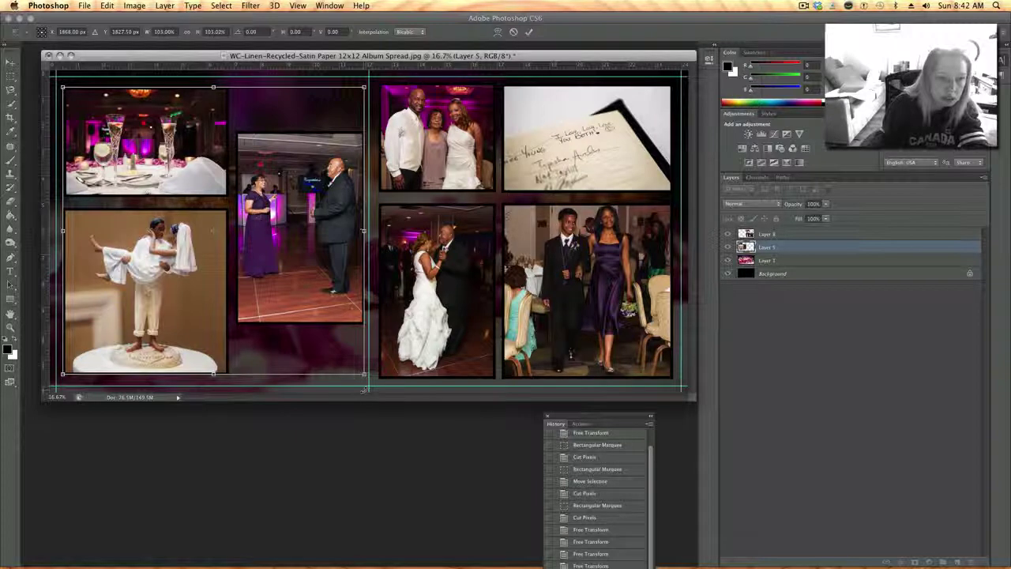
left_click_drag(364, 375, 366, 378)
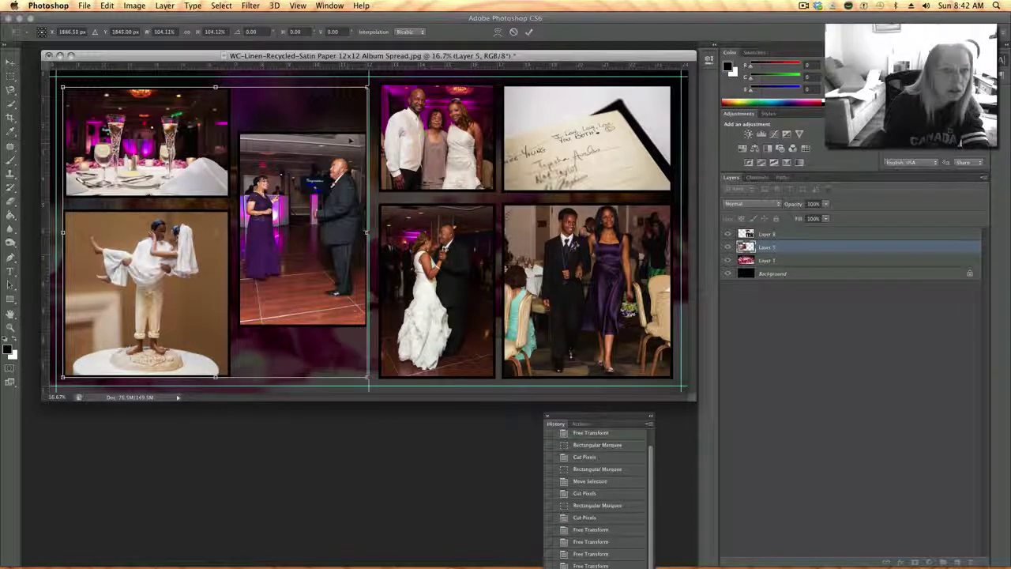
left_click_drag(367, 87, 369, 84)
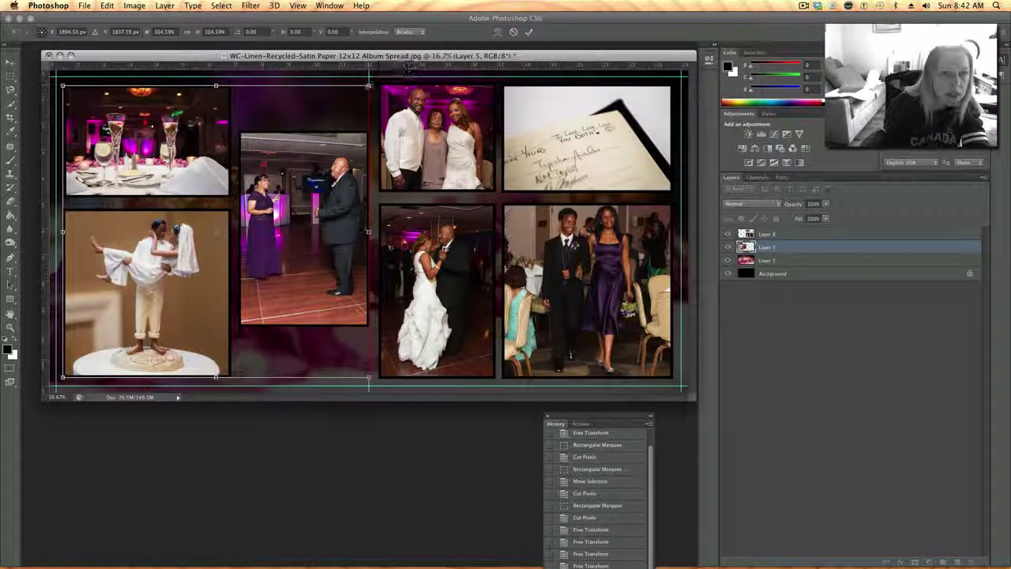
Move the merged left-page photo group slightly up and left so it sits closer to the page's outer guide.
key("shift+Up")
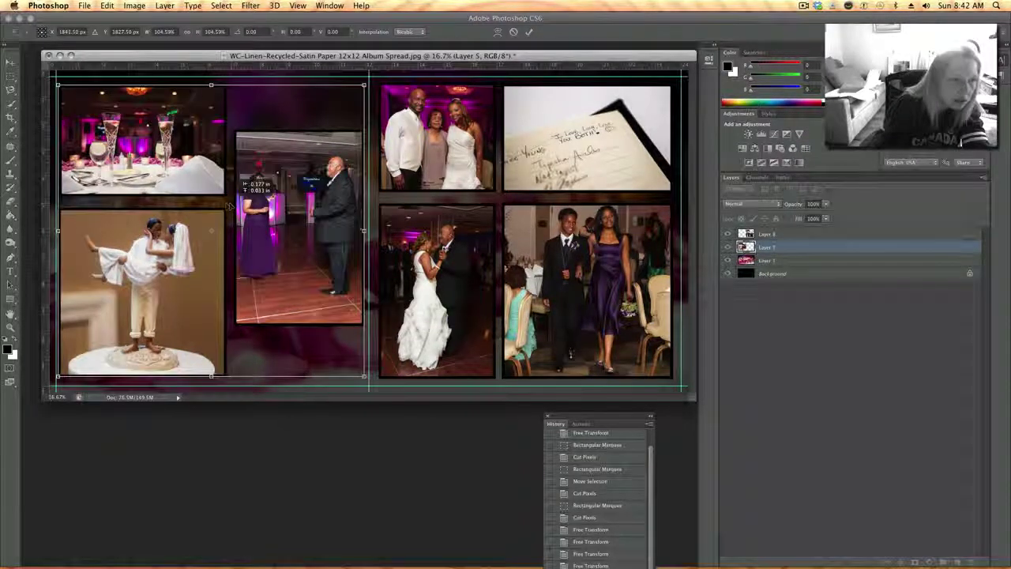
key("Left")
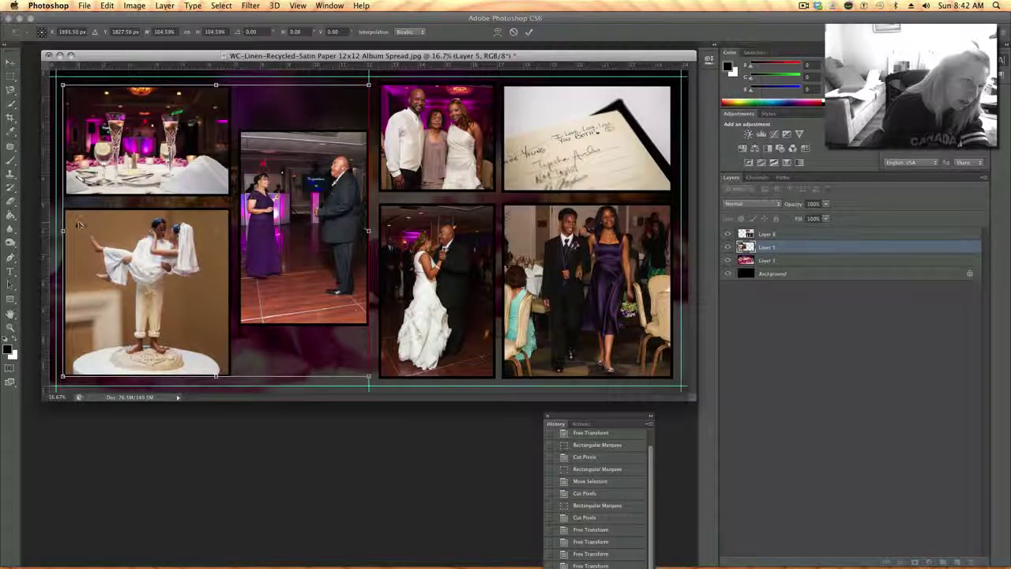
key("Left")
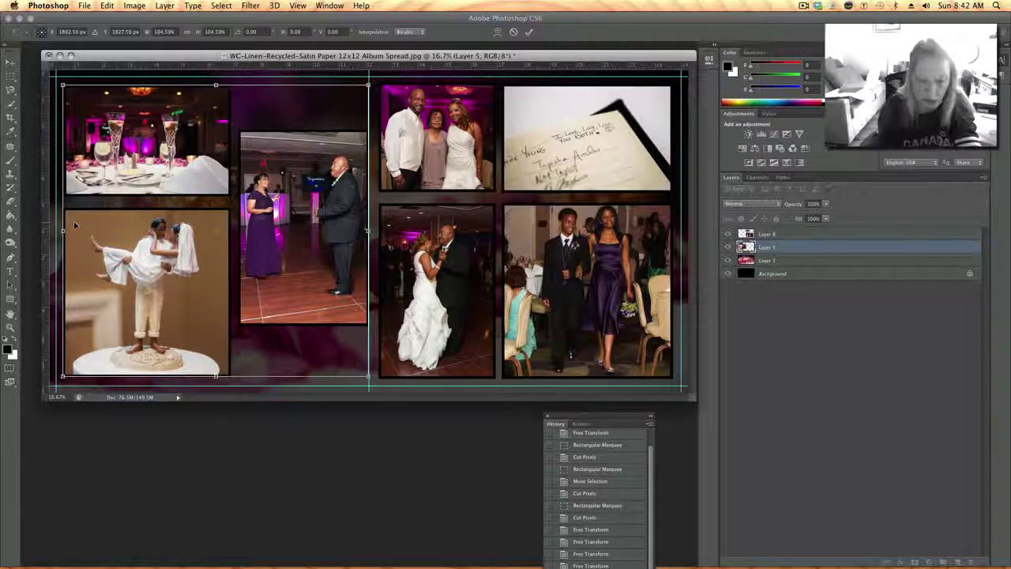
key("super+equal")
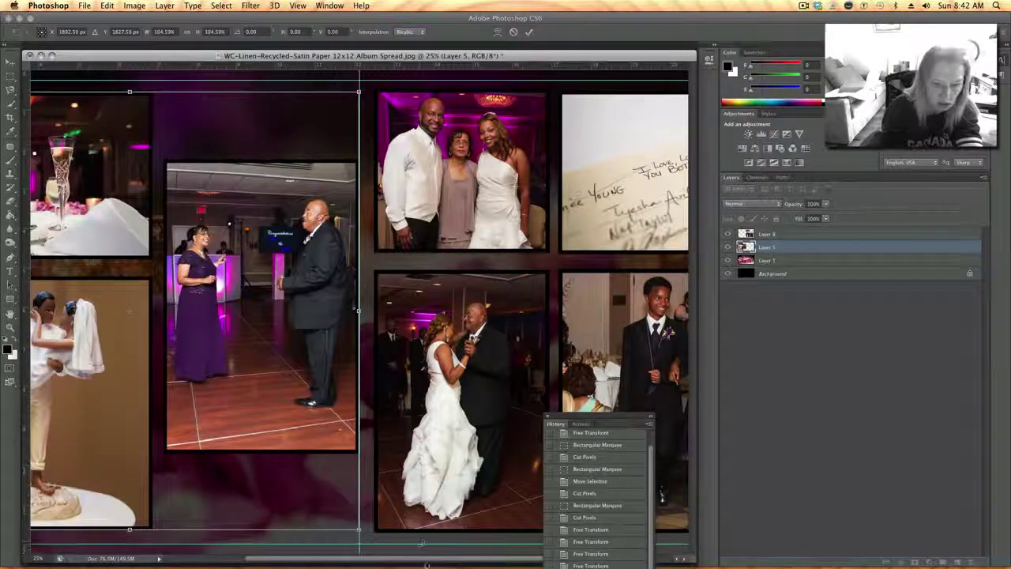
left_click_drag(425, 559, 235, 549)
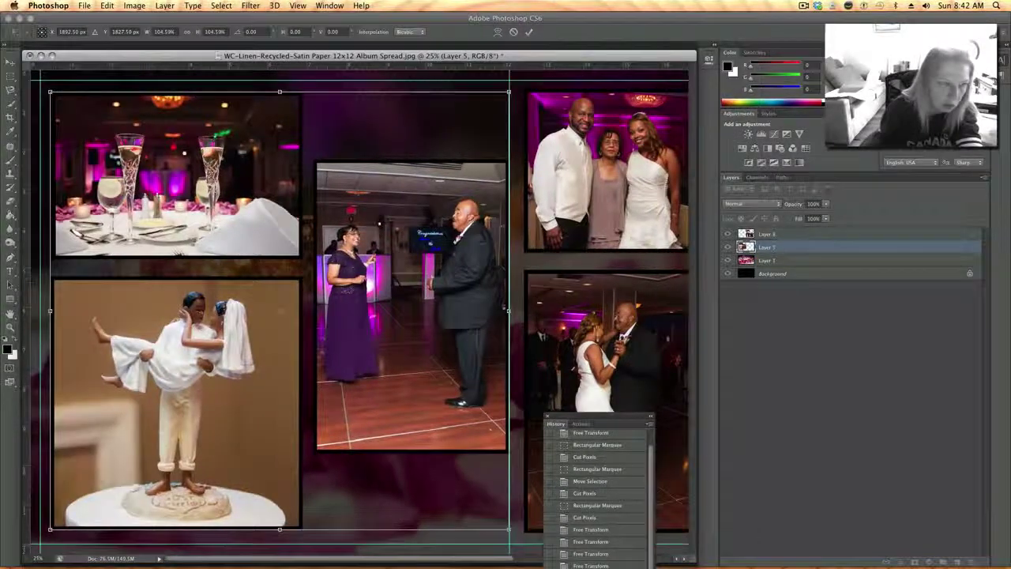
key("super+equal")
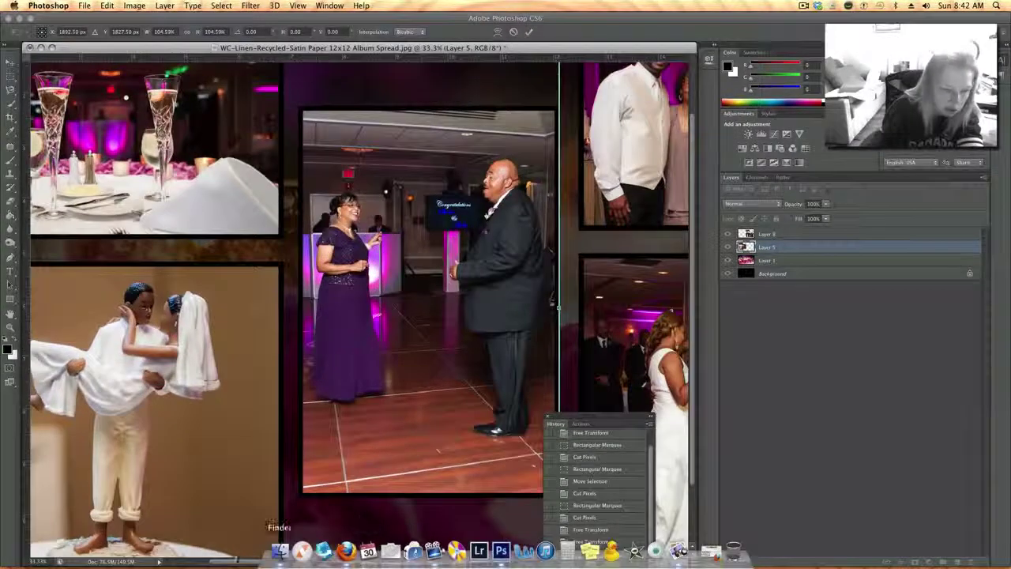
left_click_drag(245, 562, 118, 561)
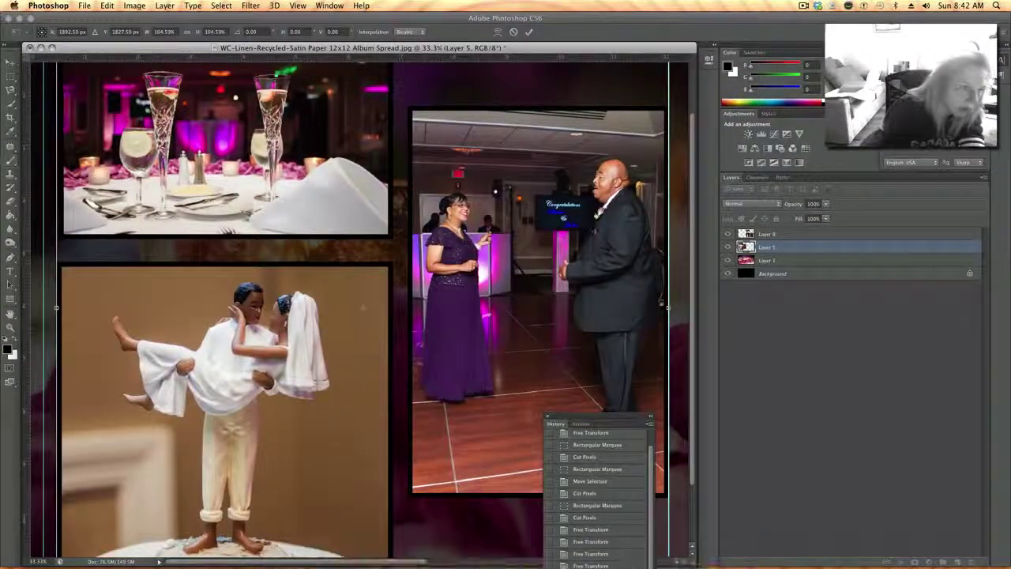
left_click_drag(124, 267, 119, 261)
Scale the merged left-page photo group up to about 105.4% so it reaches the centre guide, and apply the transform.
key("super+minus")
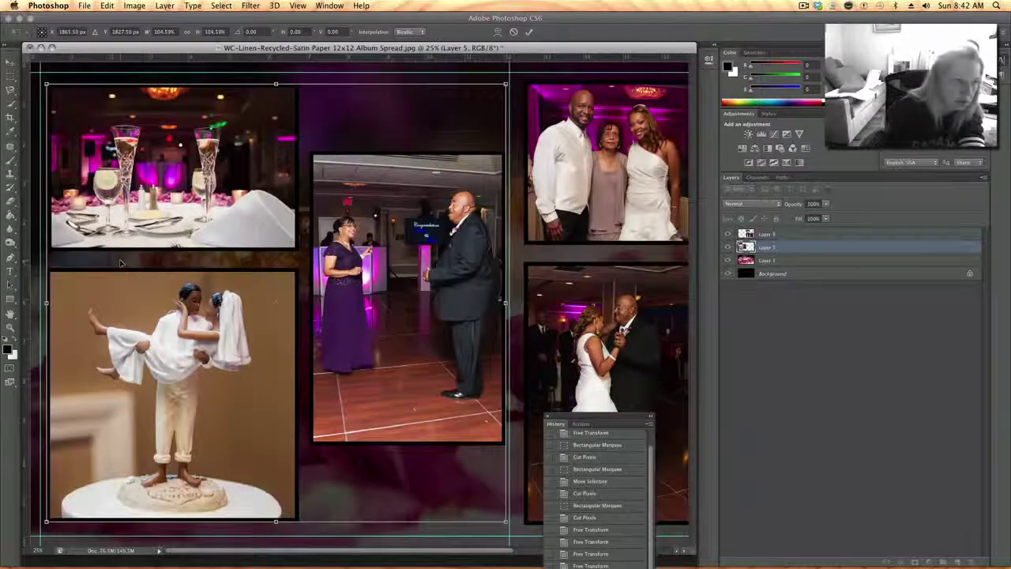
key("super+minus")
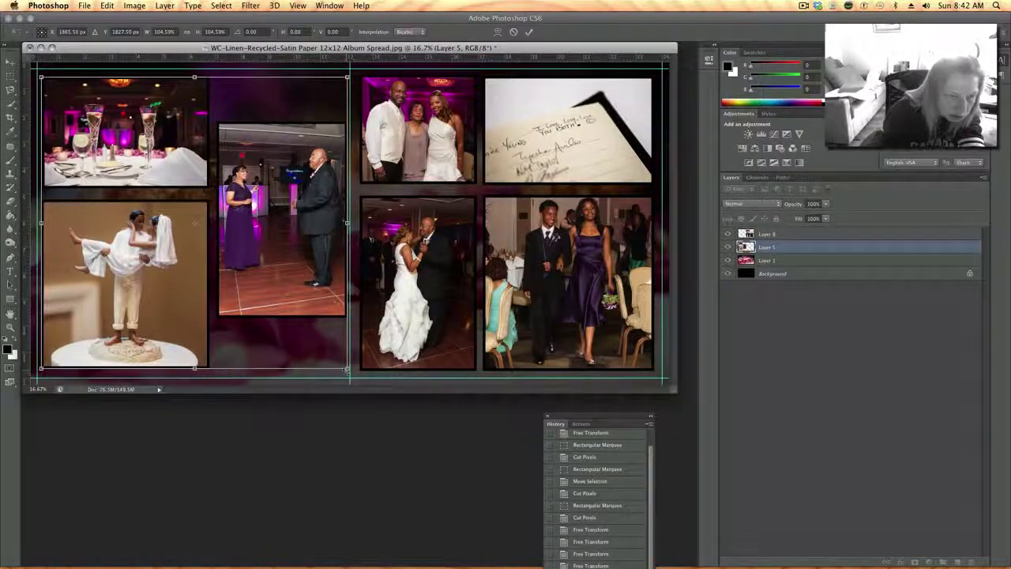
left_click_drag(348, 368, 349, 372)
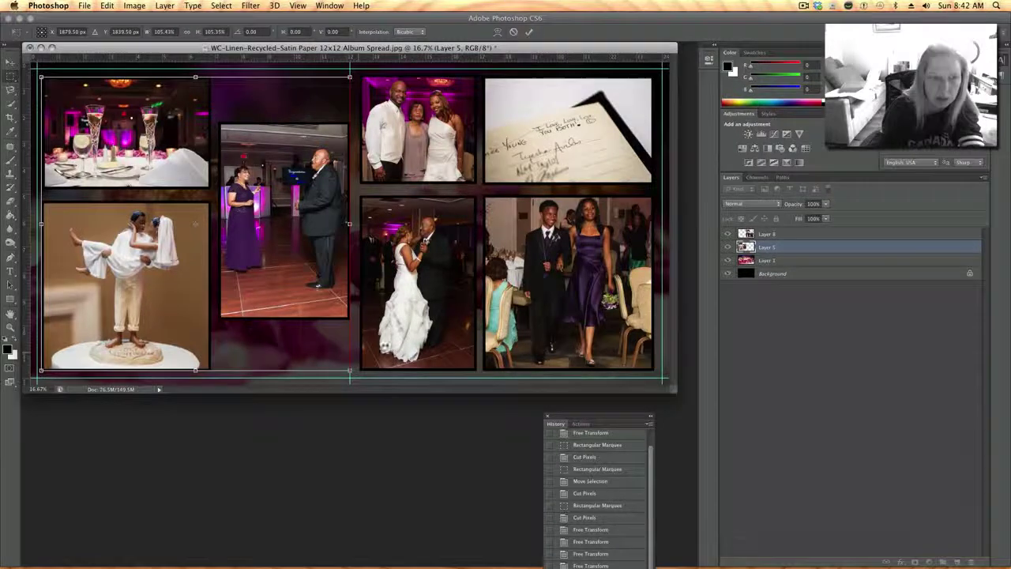
key("Return")
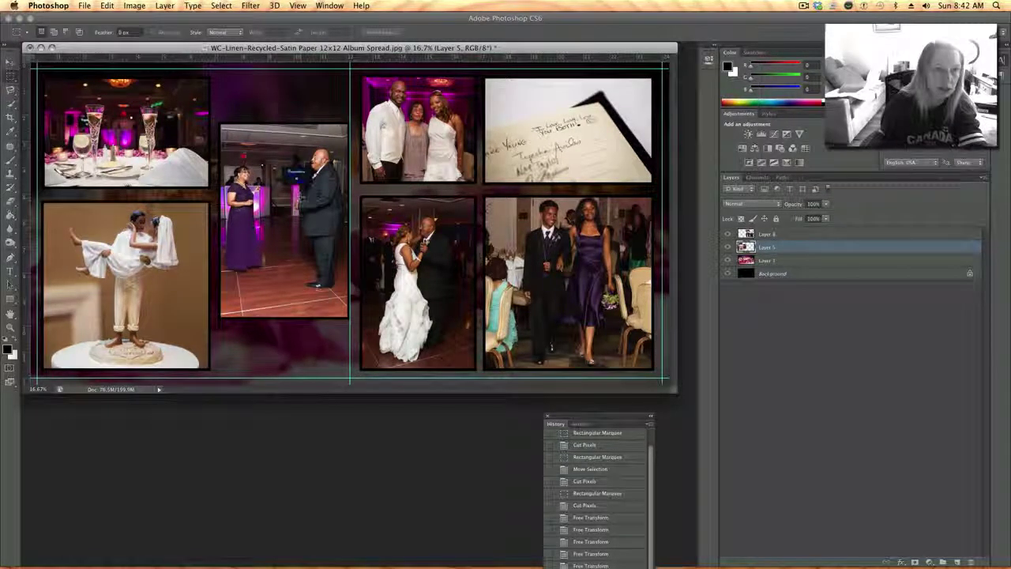
Save the spread to the Desktop in Photoshop format as sherisealbum013.psd, keeping its layers.
left_click(85, 7)
left_click(136, 125)
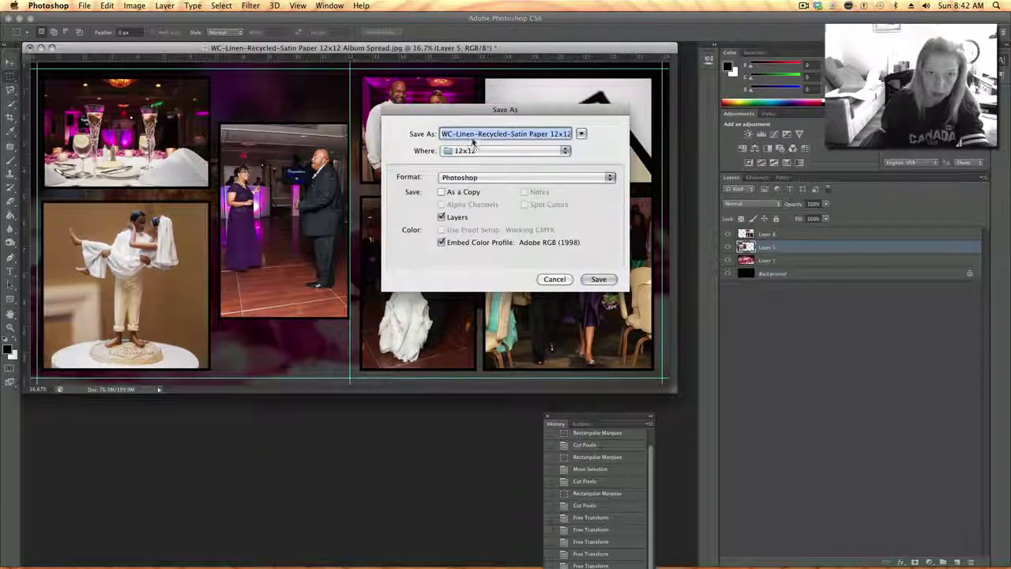
type("sher")
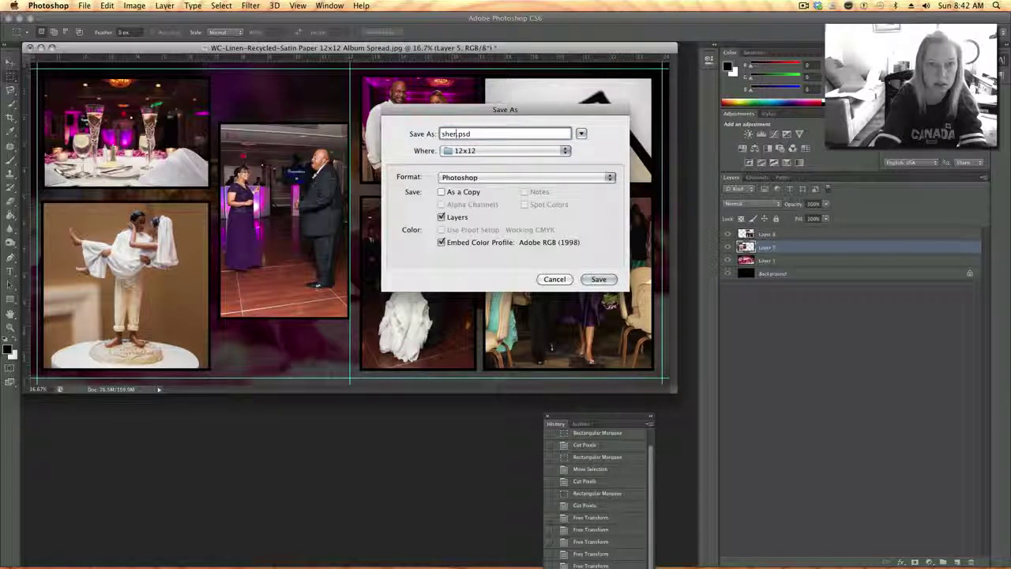
type("isealbum")
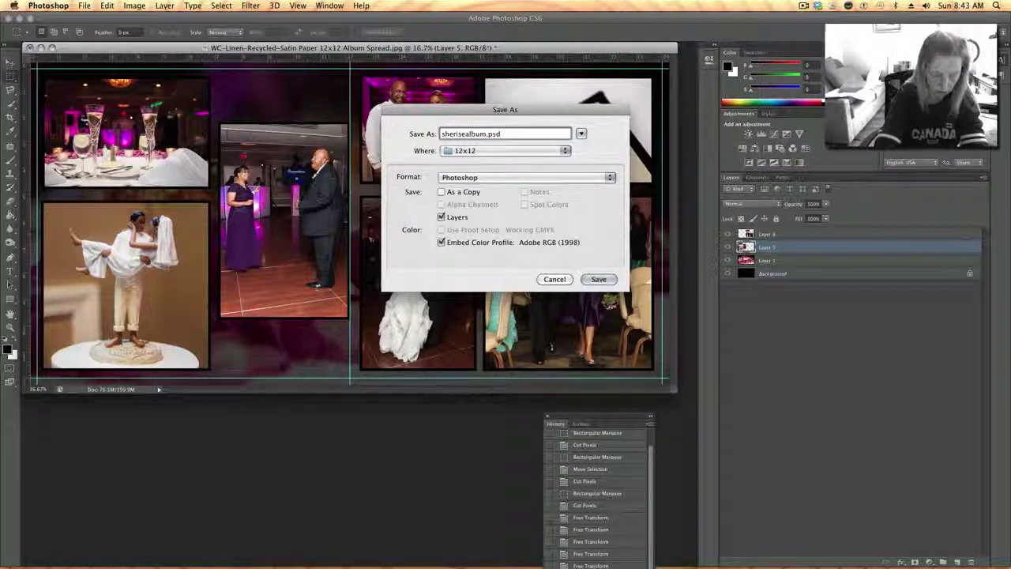
type("013")
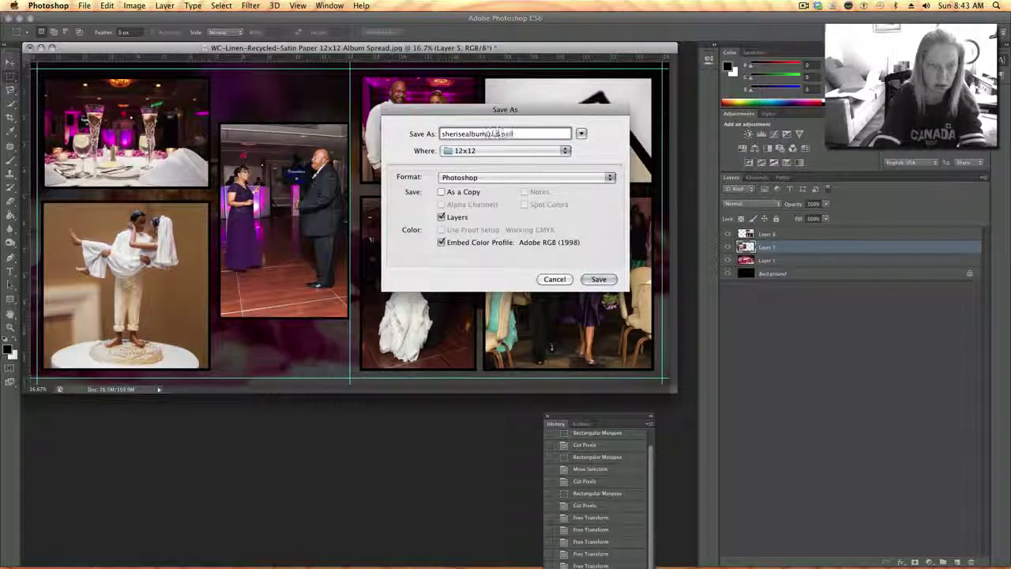
left_click(474, 151)
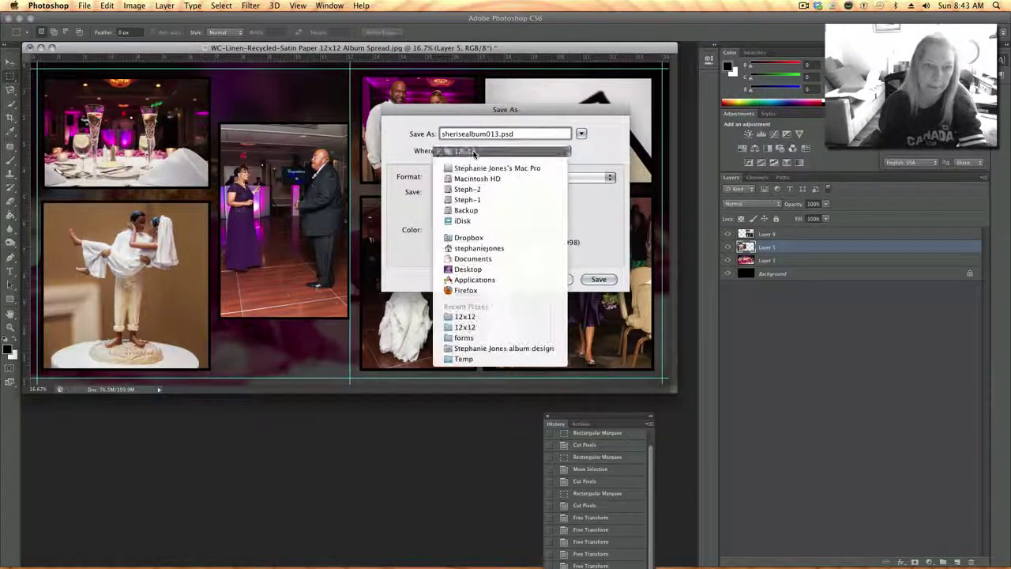
left_click(474, 268)
left_click(599, 279)
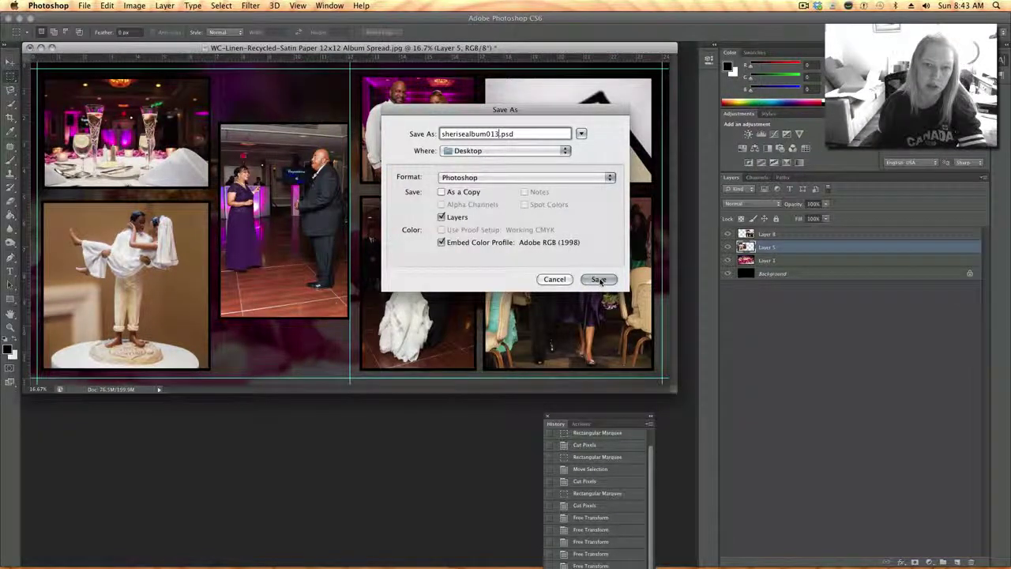
left_click(628, 232)
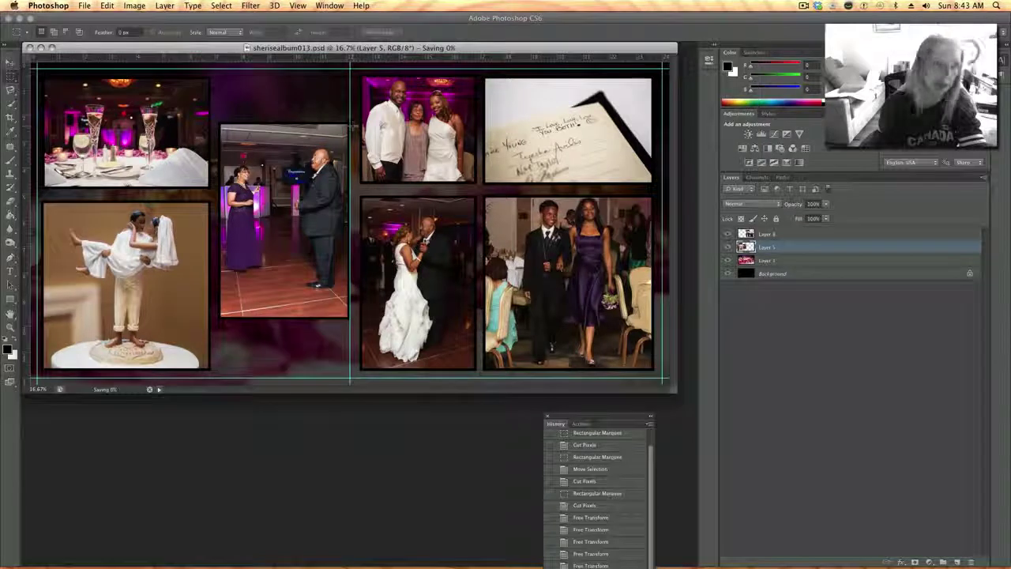
left_click(164, 6)
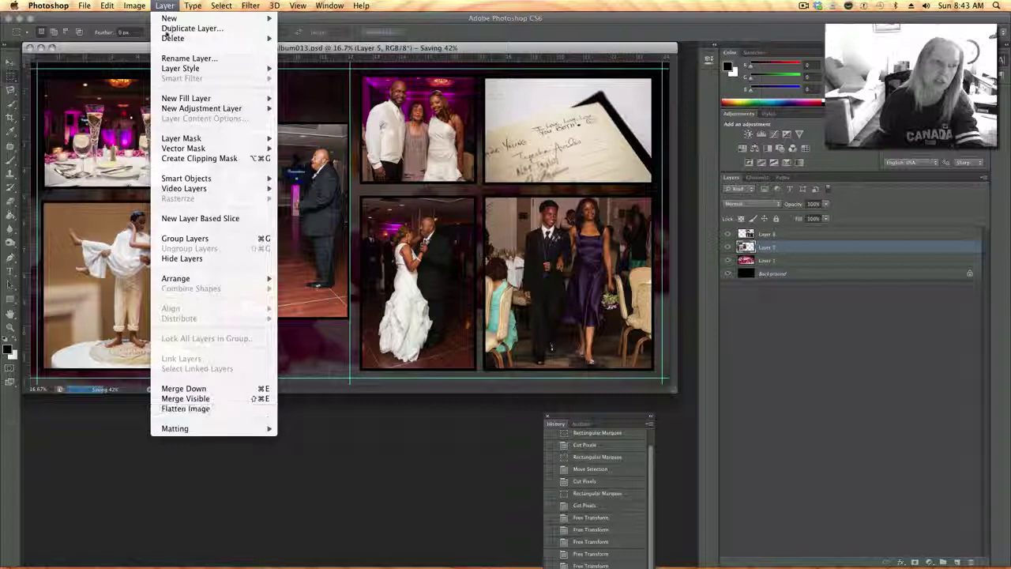
left_click(285, 442)
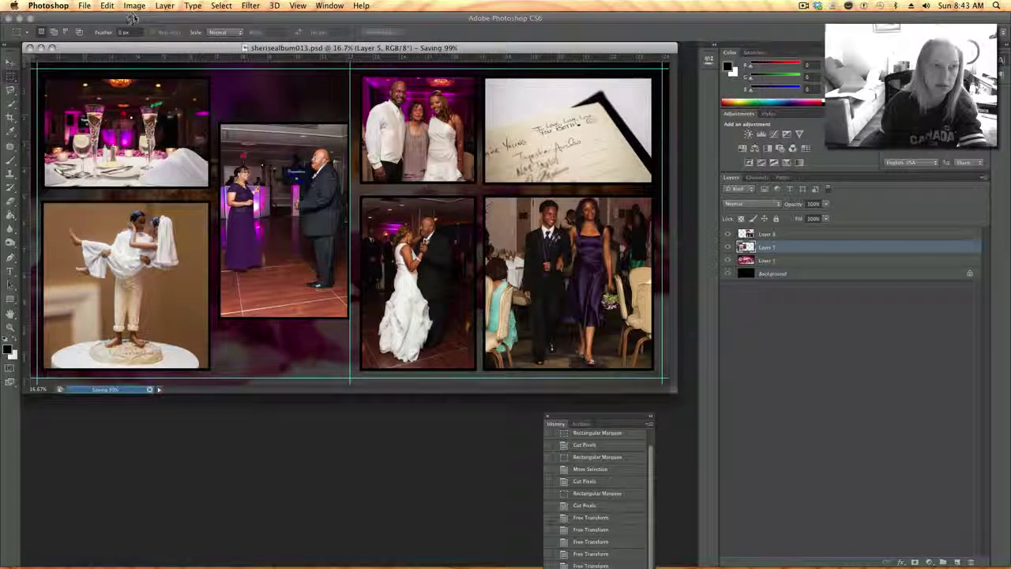
mouse_move(363, 563)
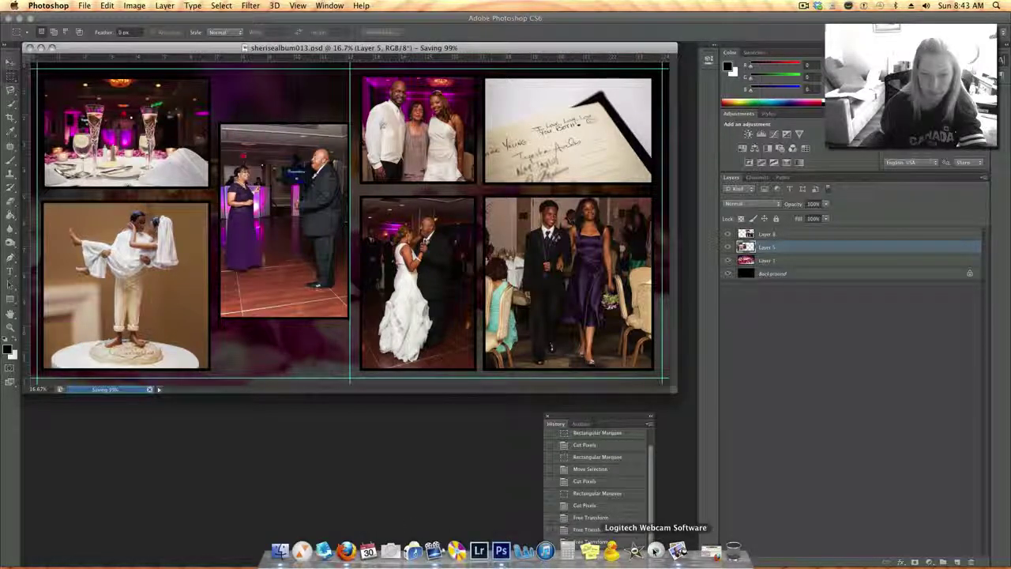
left_click(433, 550)
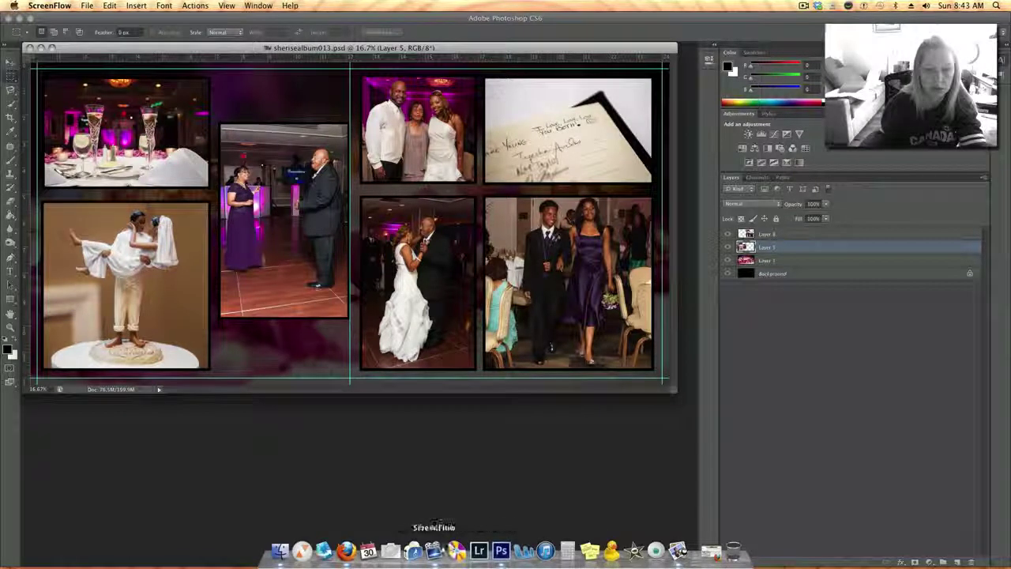
Clear the saved spread's document window from the workspace and hide Photoshop to show the desktop.
left_click(361, 50)
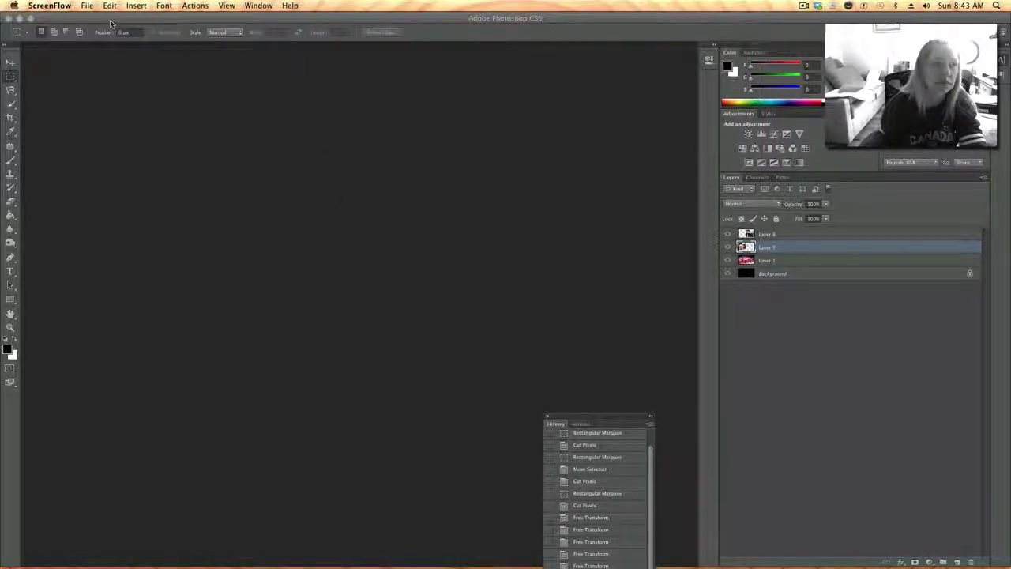
mouse_move(542, 562)
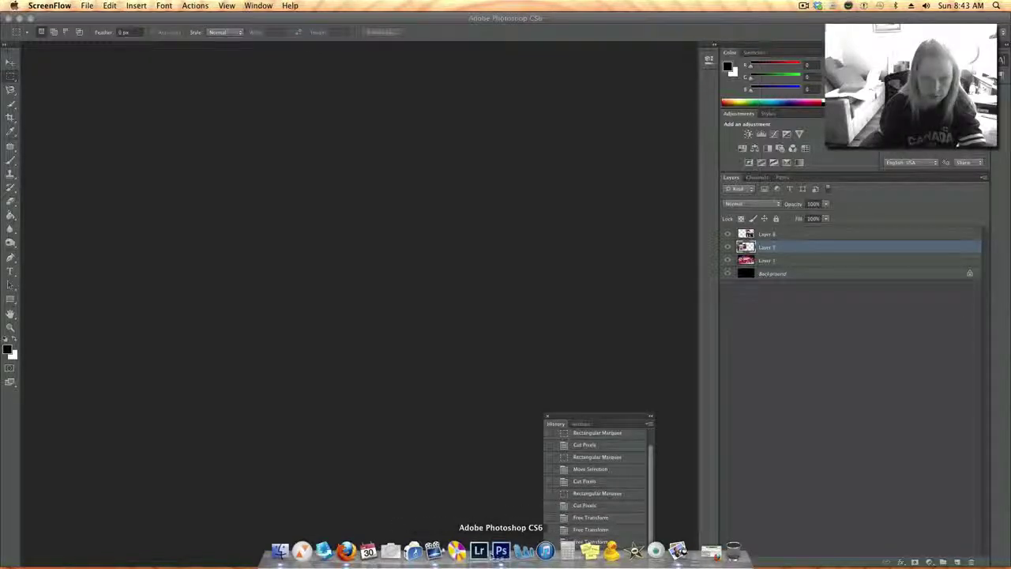
right_click(501, 550)
left_click(513, 514)
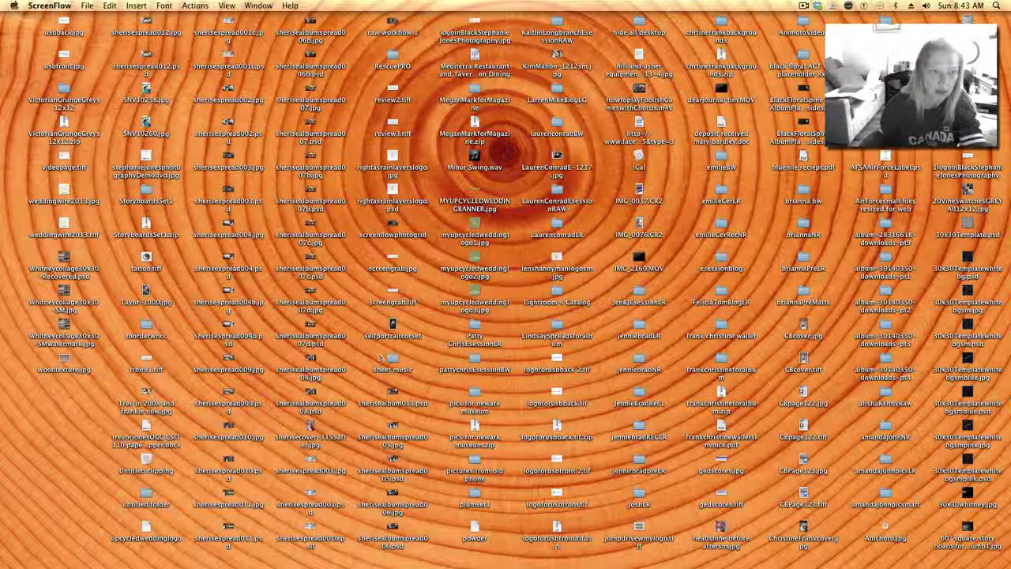
mouse_move(474, 557)
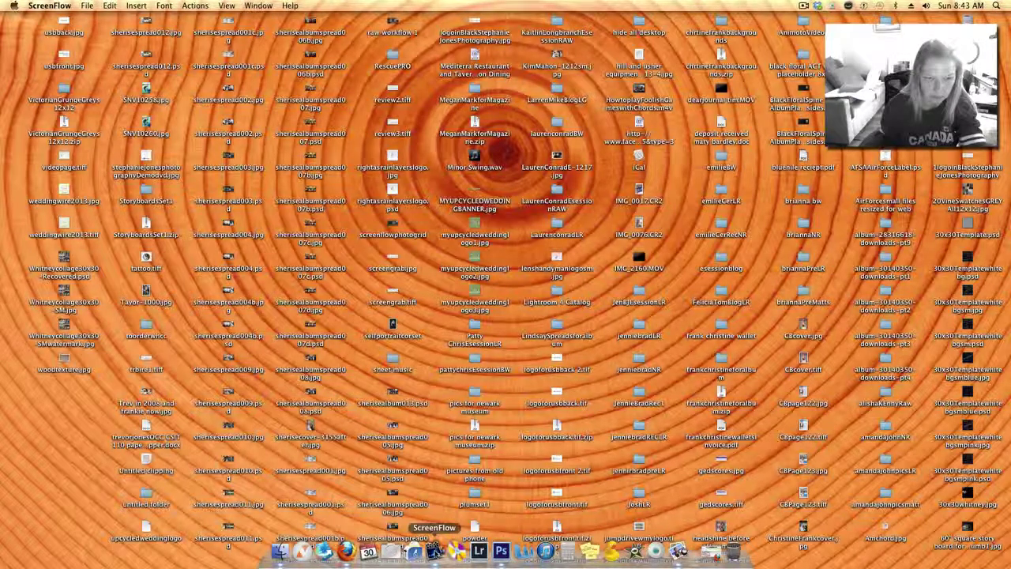
right_click(435, 550)
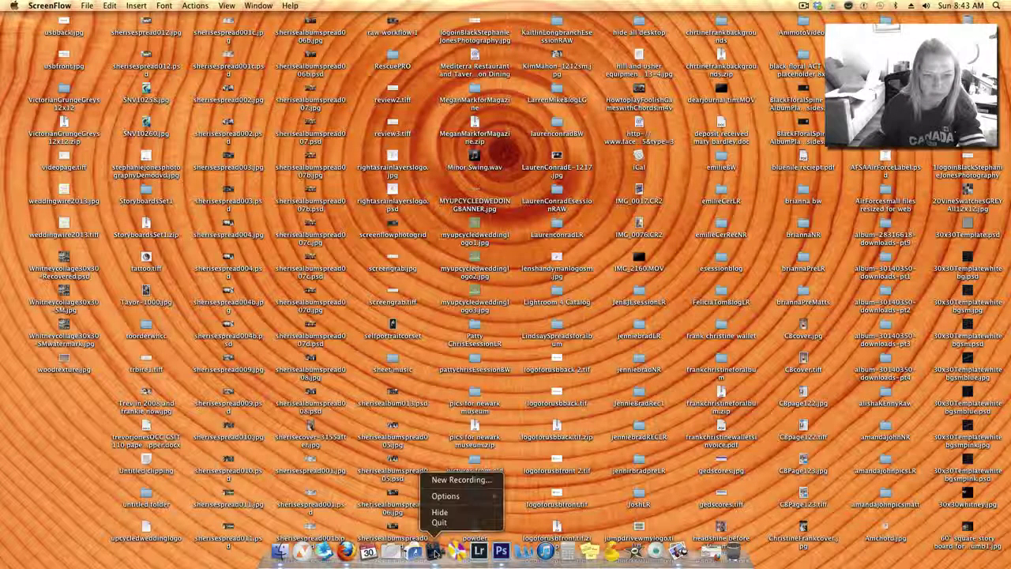
left_click(441, 483)
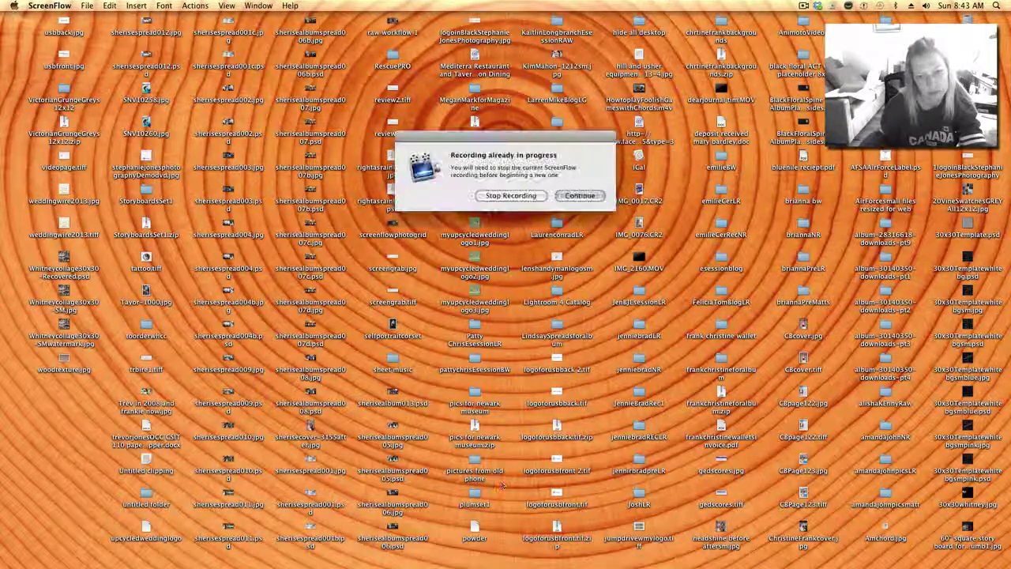